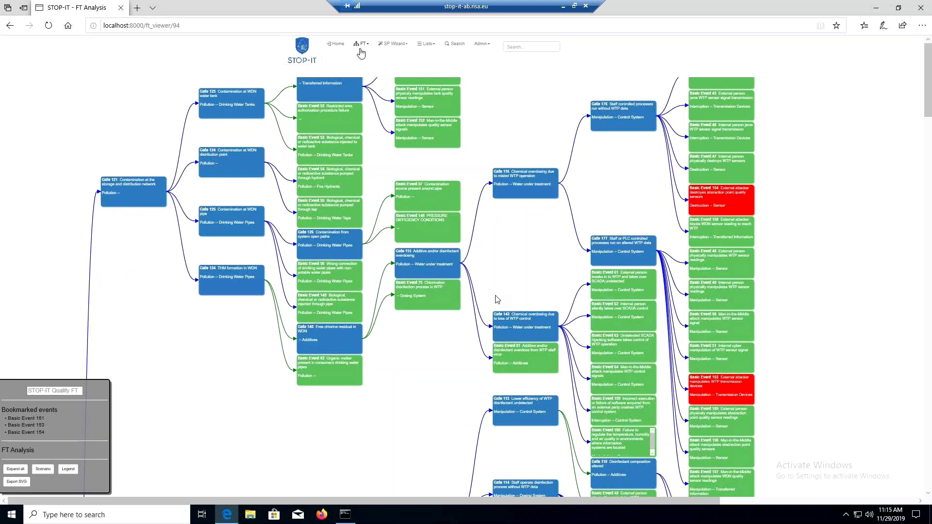
left_click(360, 49)
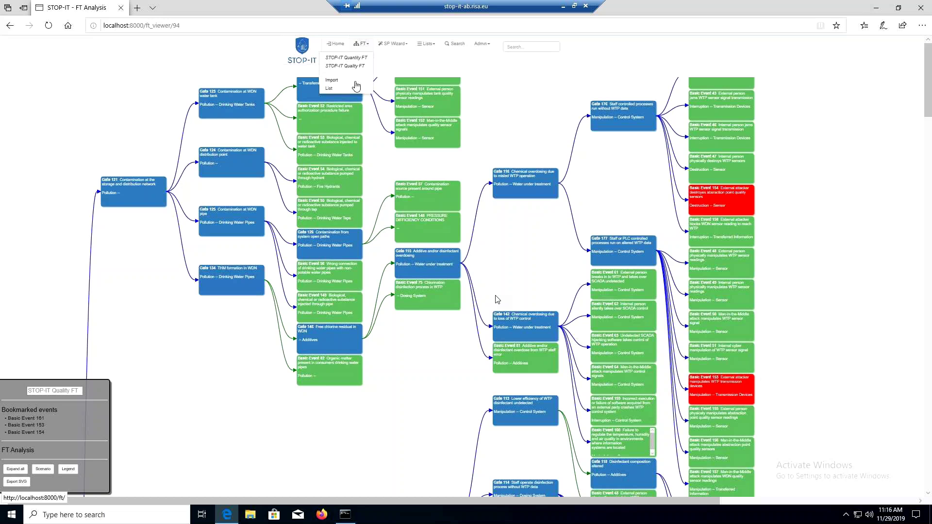
left_click(398, 71)
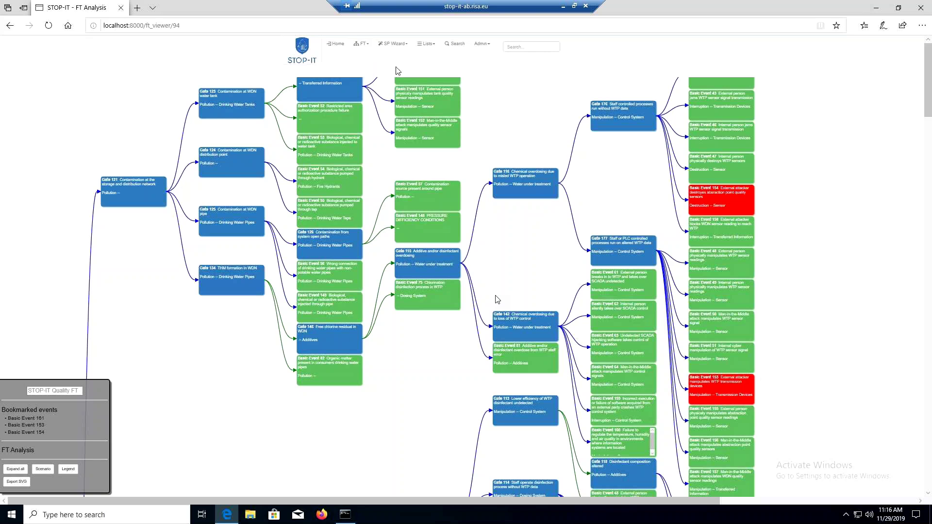
- Start a new Epanet CPA scenario named TestScenario with the description "Demonstrating an scenario creation for this meeting"
left_click(395, 44)
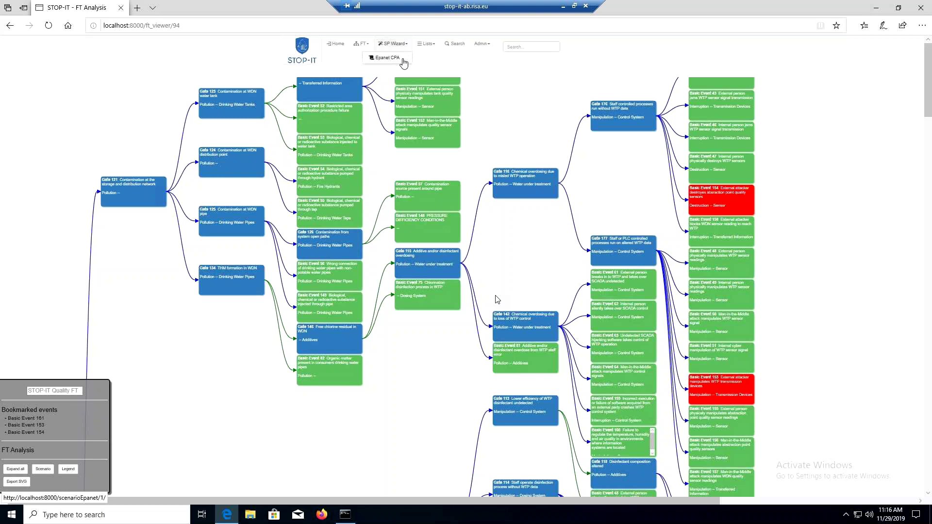
left_click(403, 61)
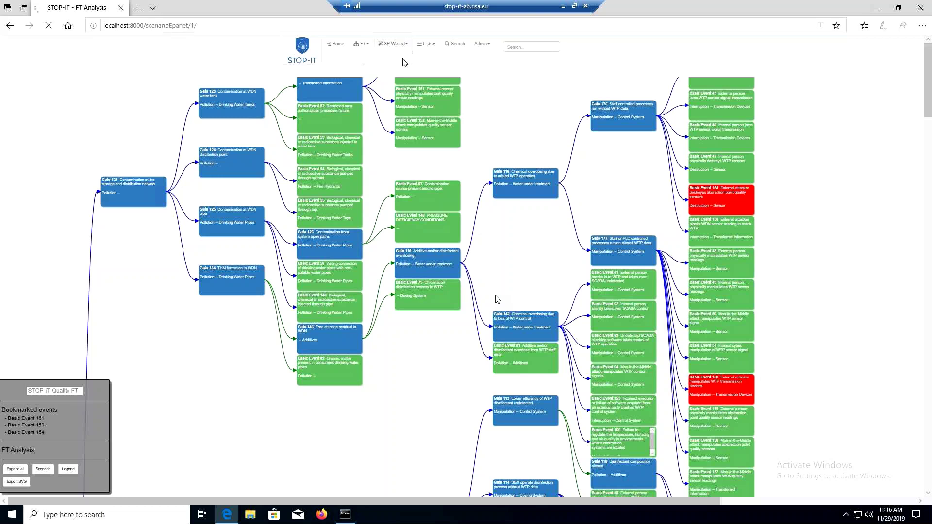
scroll(406, 144, "up", 5, "ctrl")
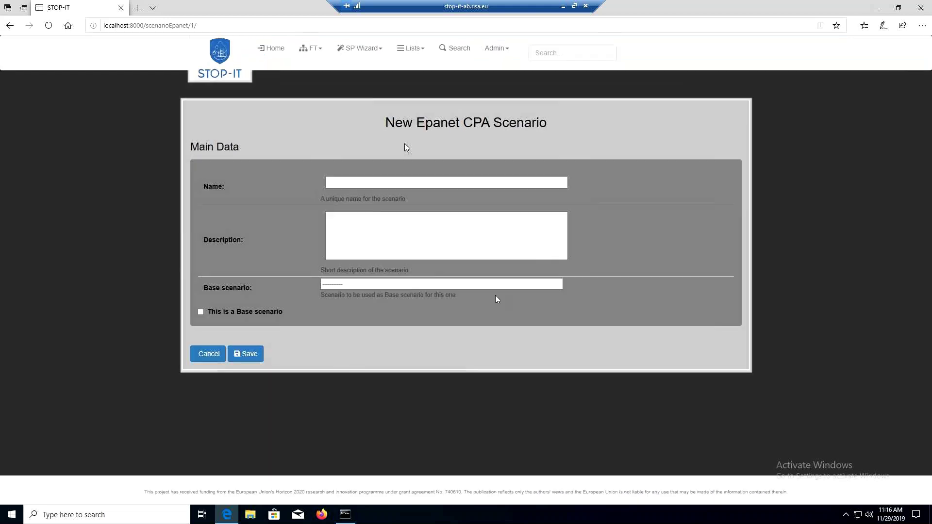
left_click(401, 183)
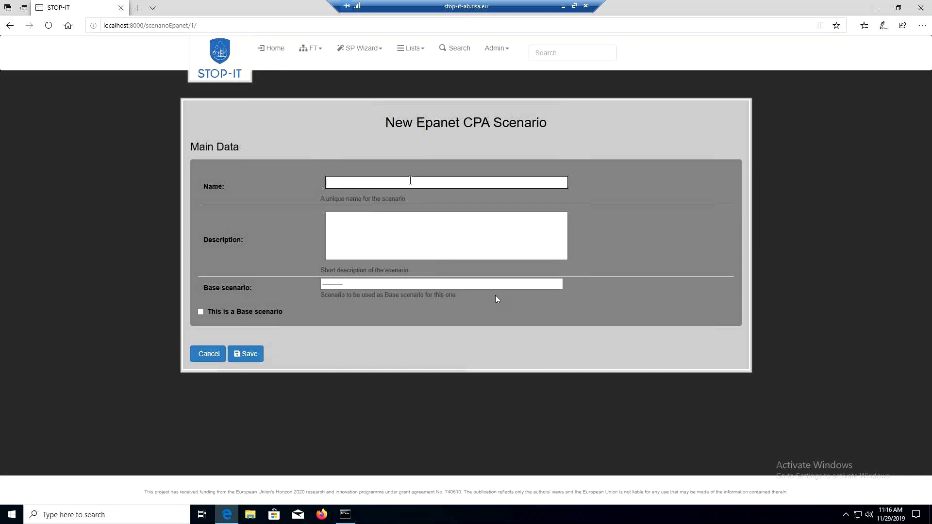
type("TestScenario")
left_click(388, 228)
type("Demonstrating a")
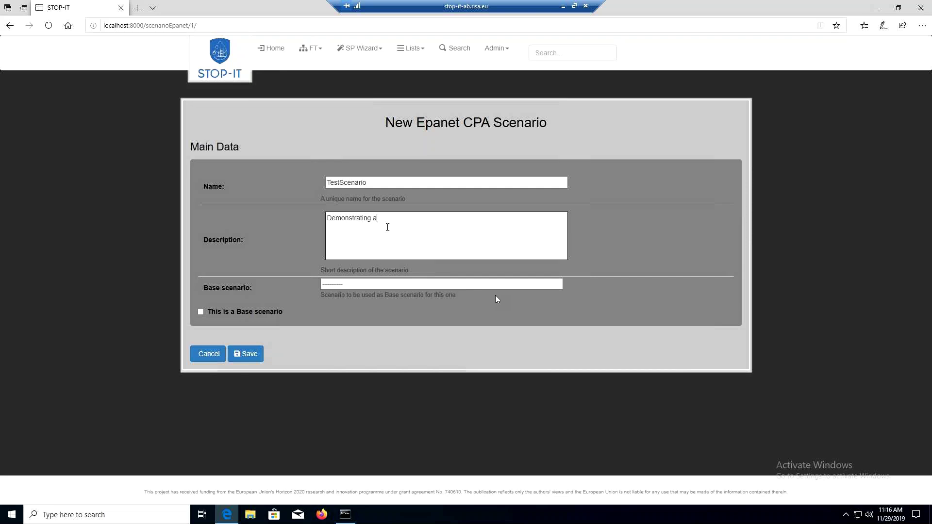
type("n scenario creation for this meeting")
- Set C-Town BAS as the base scenario and save the new scenario
left_click(360, 284)
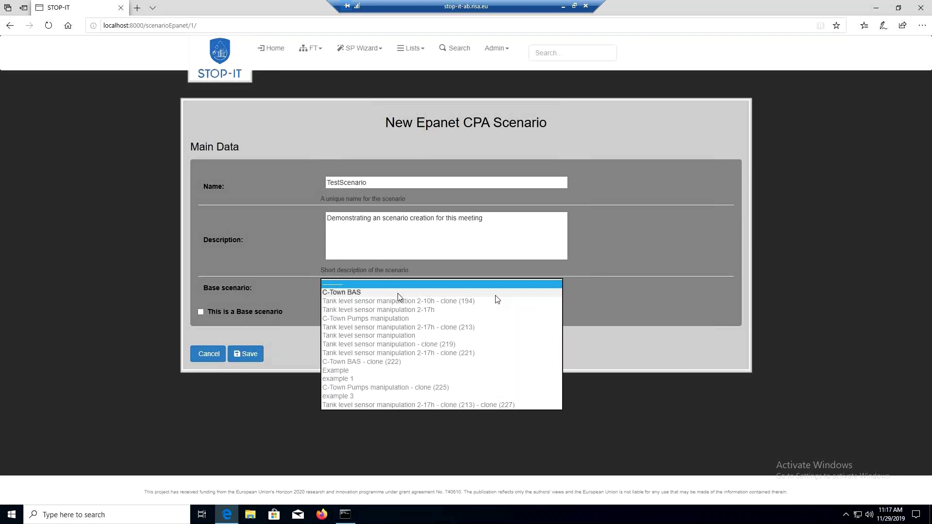
left_click(397, 293)
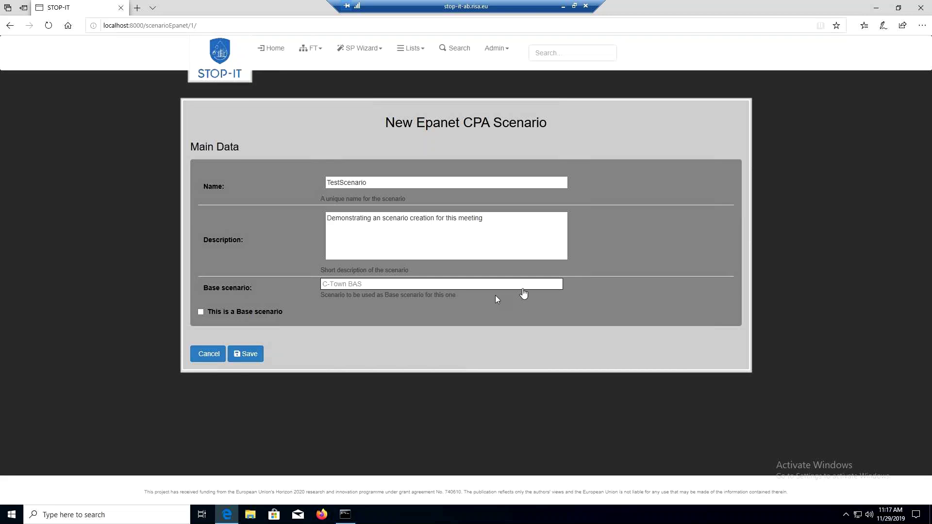
left_click(521, 287)
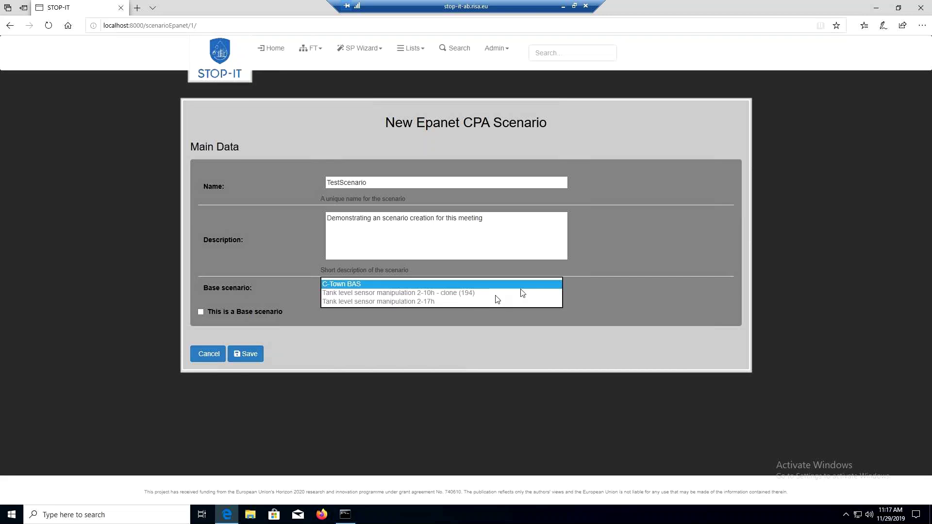
left_click(355, 285)
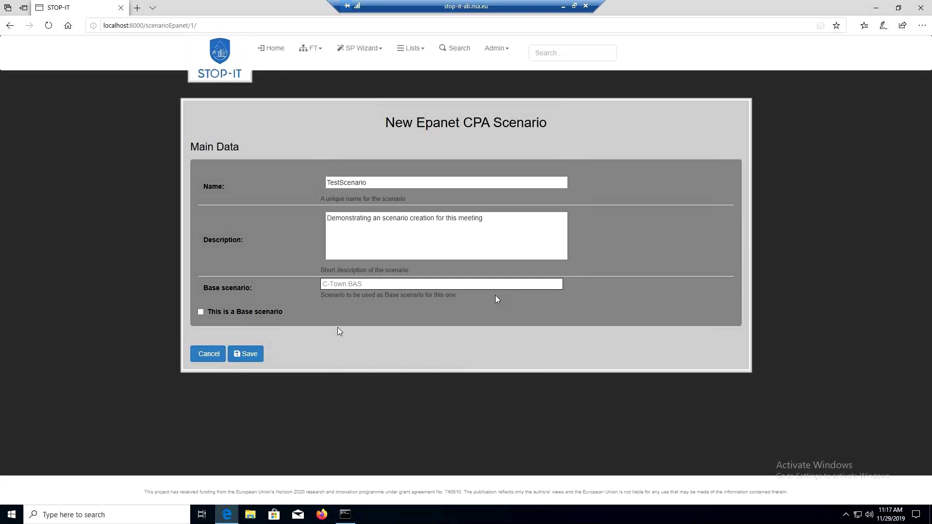
left_click(245, 354)
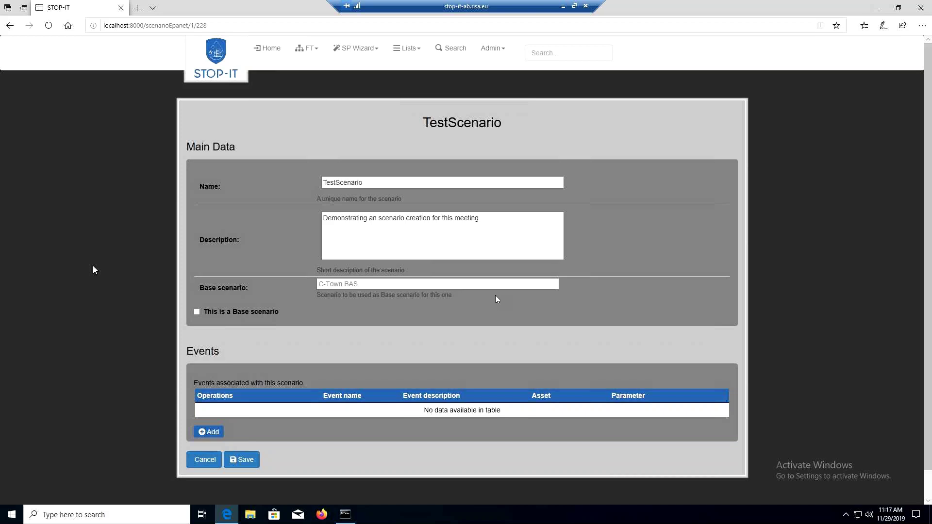
- Rename the scenario to Test_Scenario and save it
left_click(335, 182)
type("_")
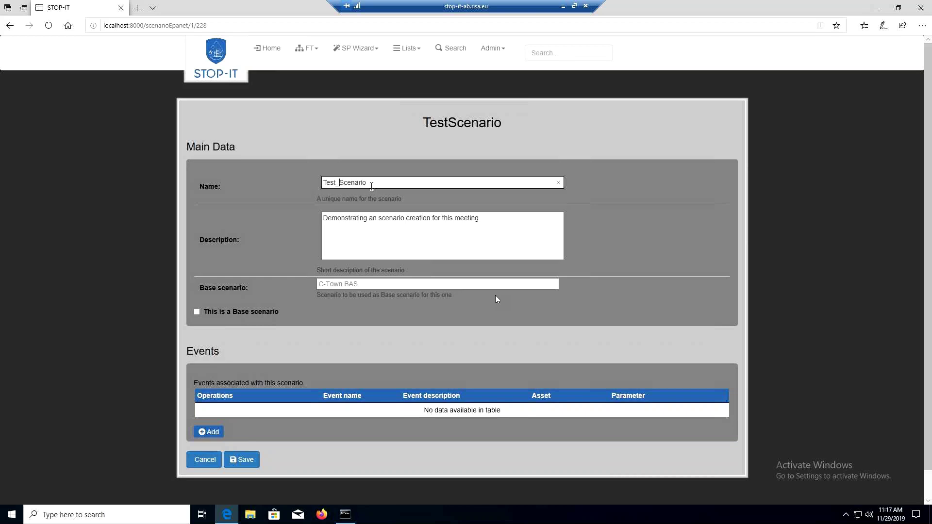
left_click(256, 459)
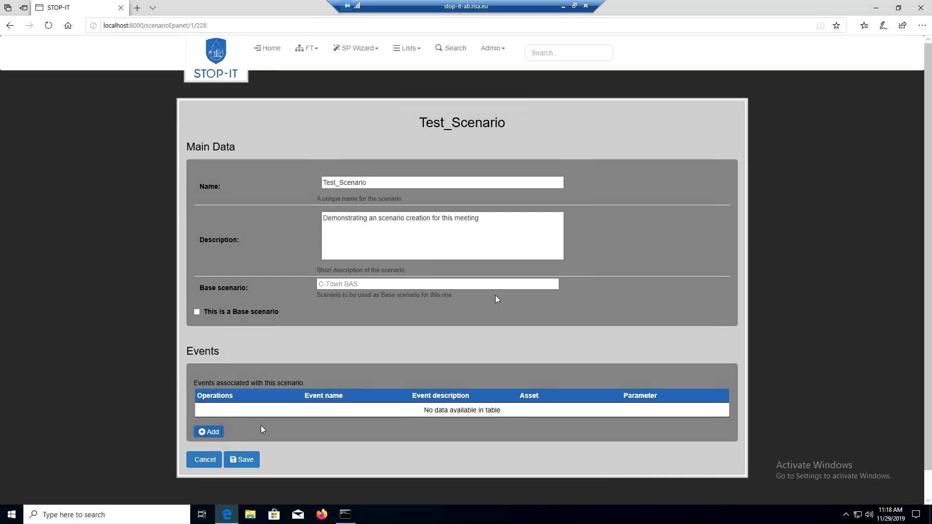
- Start adding an event to the scenario and filter the event list by the Destruction, Interruption and Manipulation types
left_click(207, 432)
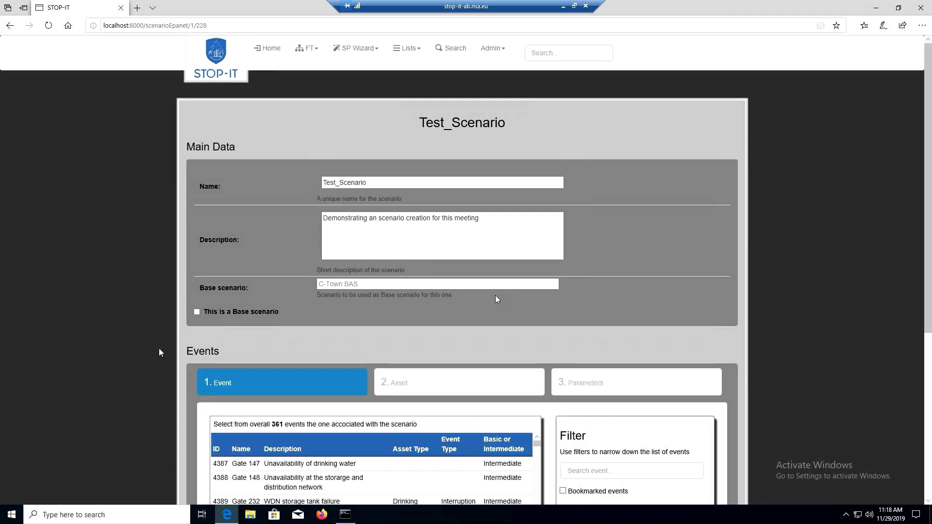
scroll(150, 343, "down", 4)
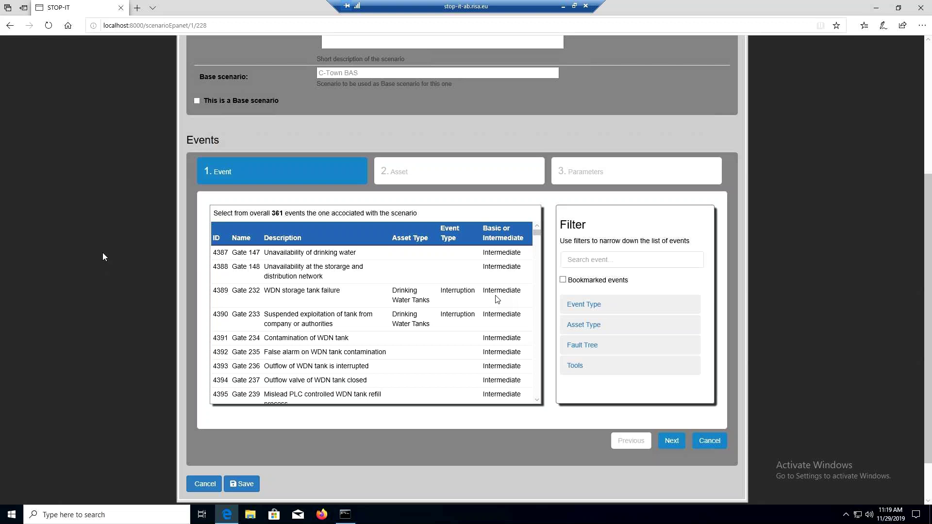
left_click(603, 313)
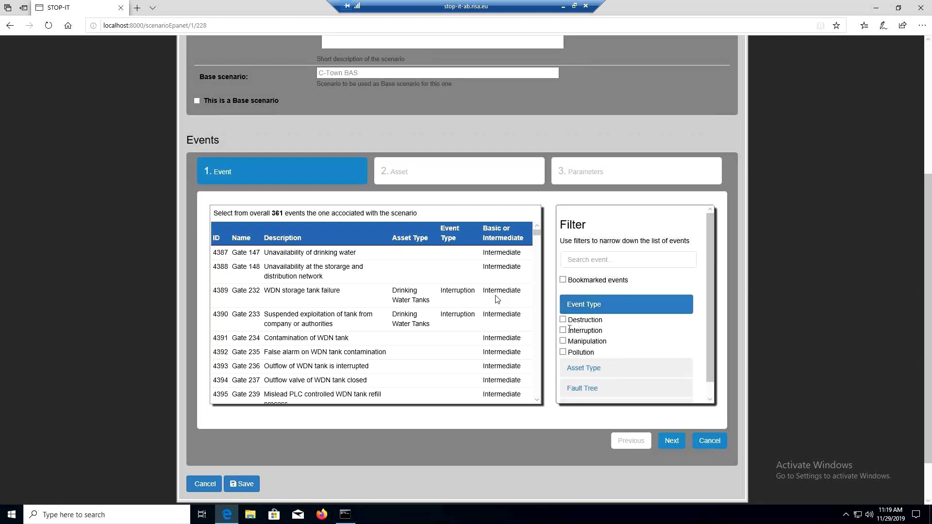
left_click(562, 320)
left_click(563, 331)
left_click(564, 341)
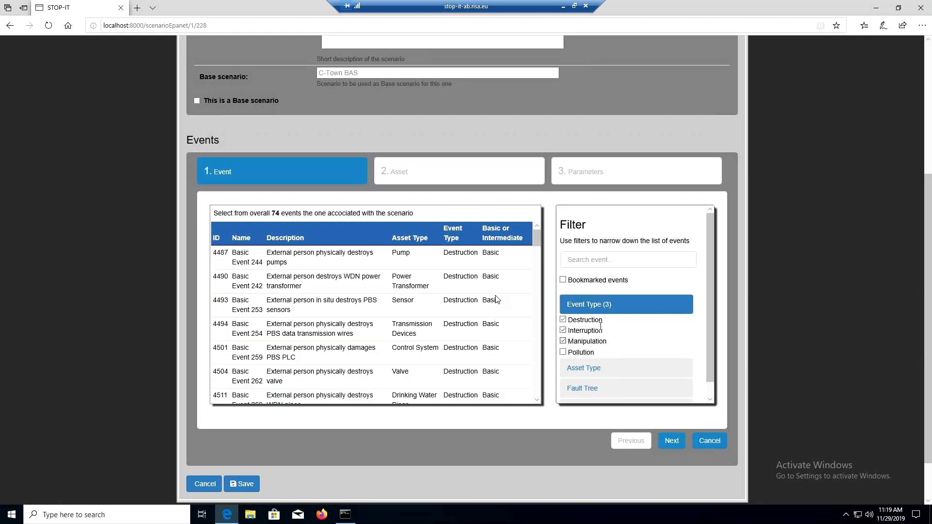
left_click(631, 308)
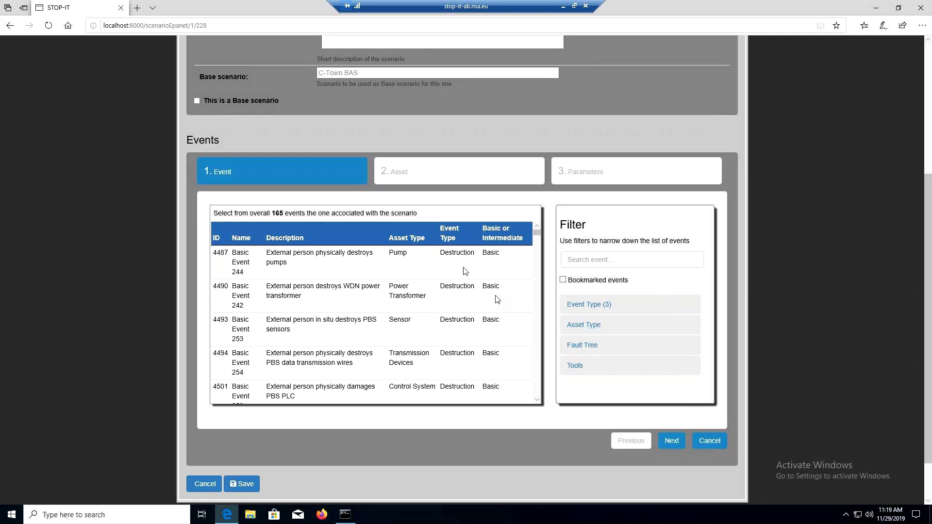
- Narrow the event list to the STOP-IT Quantity FT fault tree and search it for "Tank sensor"
left_click(601, 347)
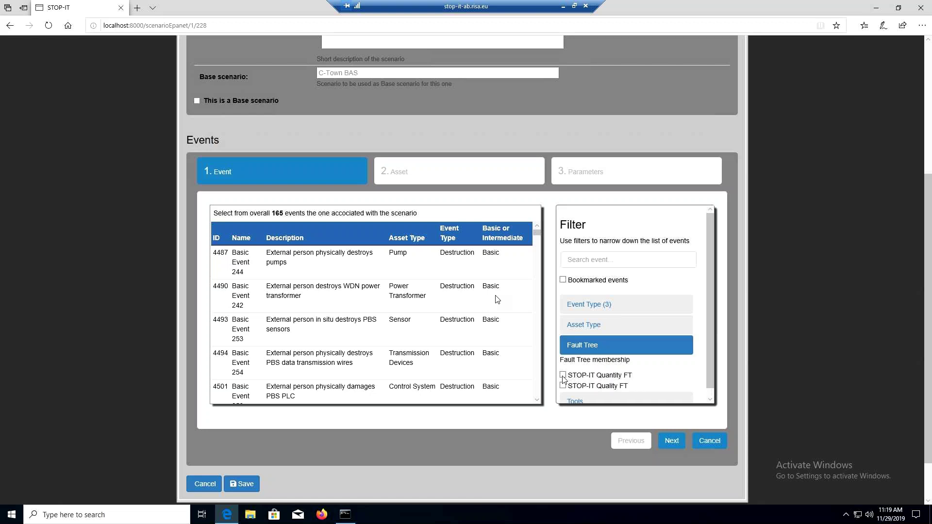
left_click(564, 376)
left_click(620, 348)
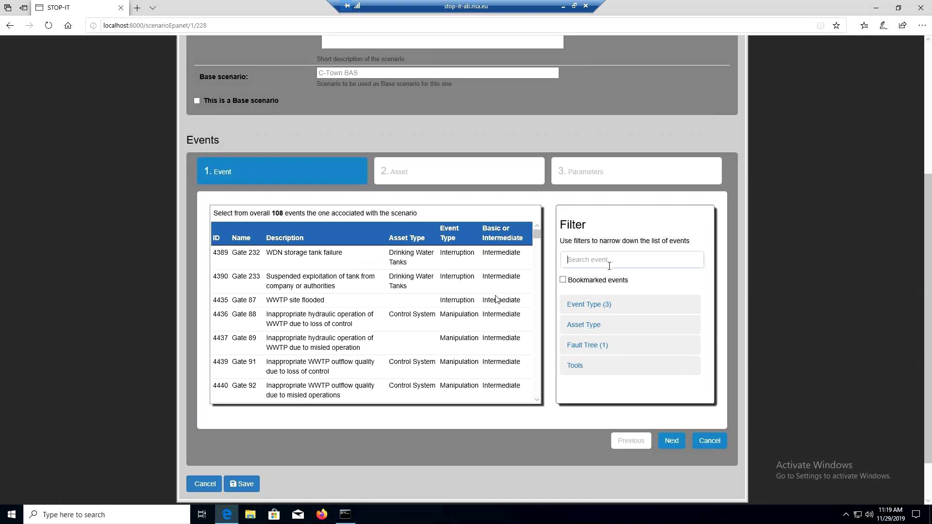
type("Tank sensor")
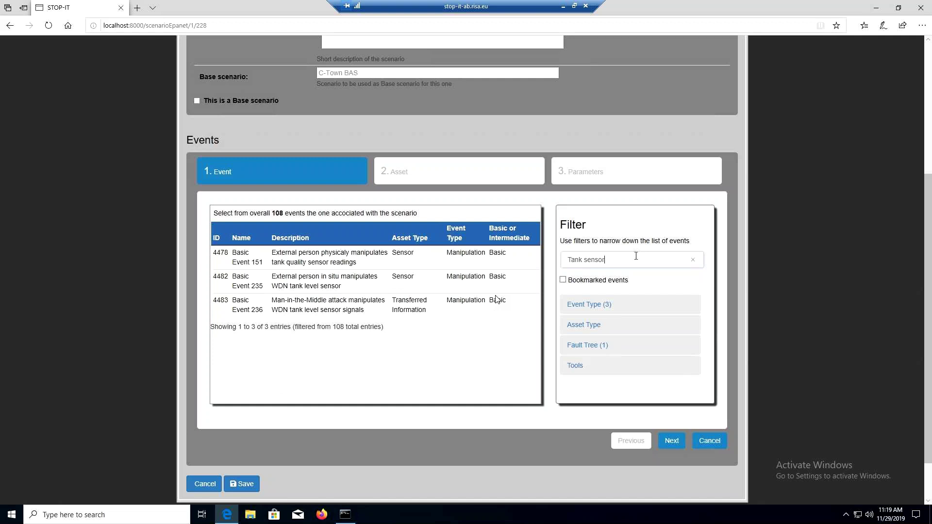
- Try the bookmarked events filter, turn it off, and clear all event type filters
left_click(564, 281)
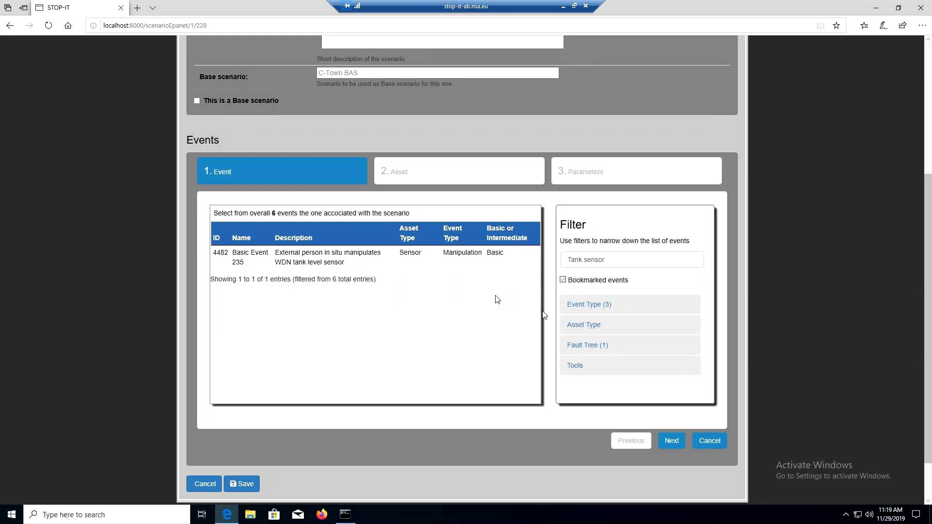
left_click(564, 280)
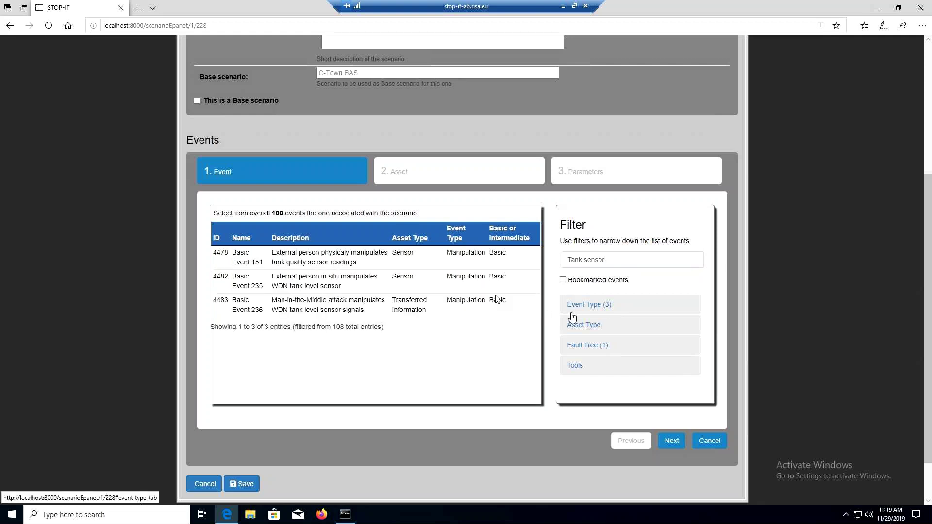
left_click(573, 305)
left_click(563, 342)
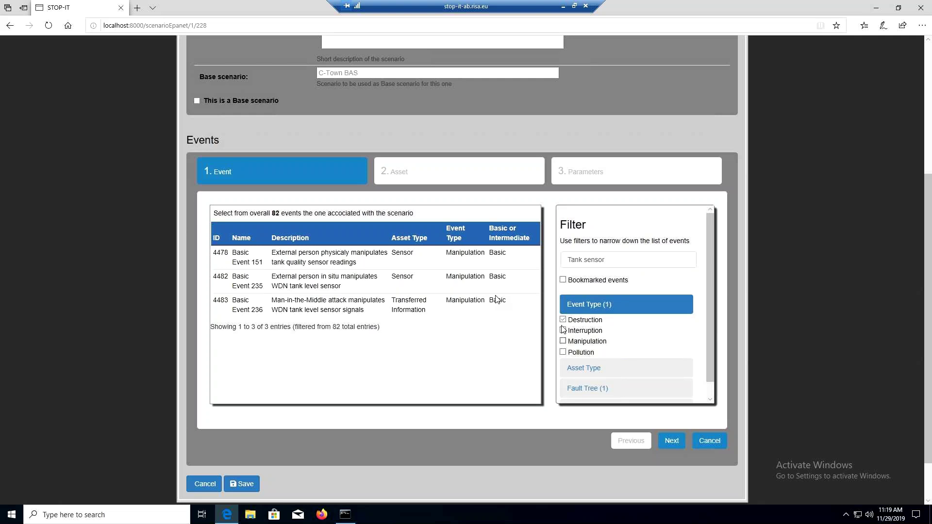
left_click(564, 319)
left_click(575, 305)
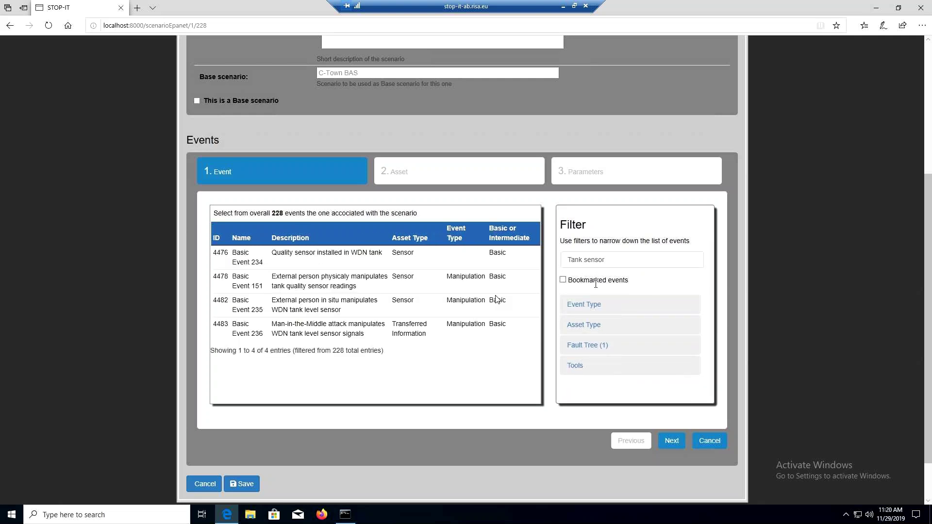
- Choose the bookmarked Basic Event 235 as the event and sensor T2 as the affected asset
left_click(563, 280)
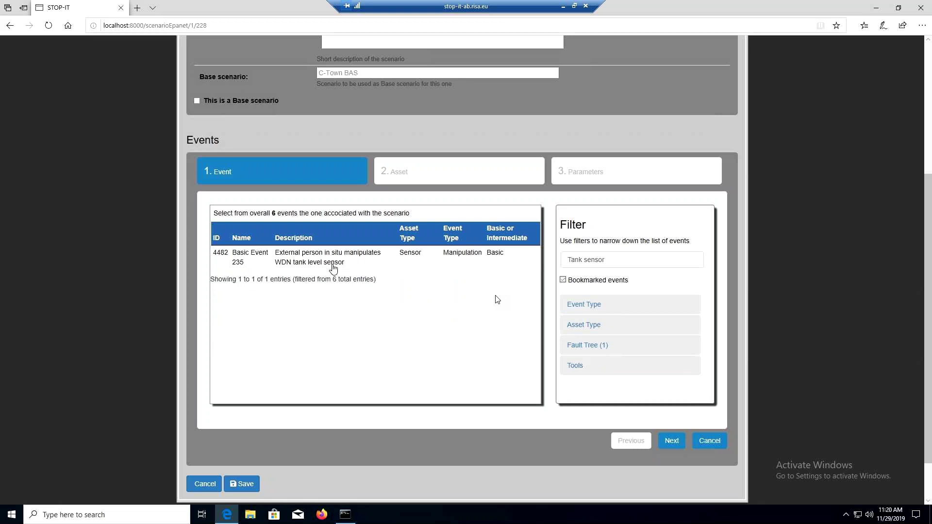
left_click(333, 267)
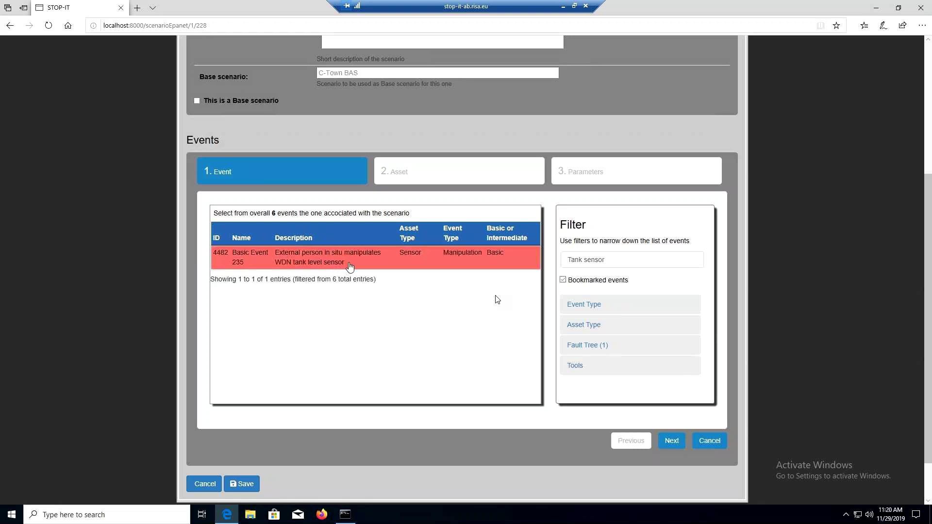
left_click(670, 442)
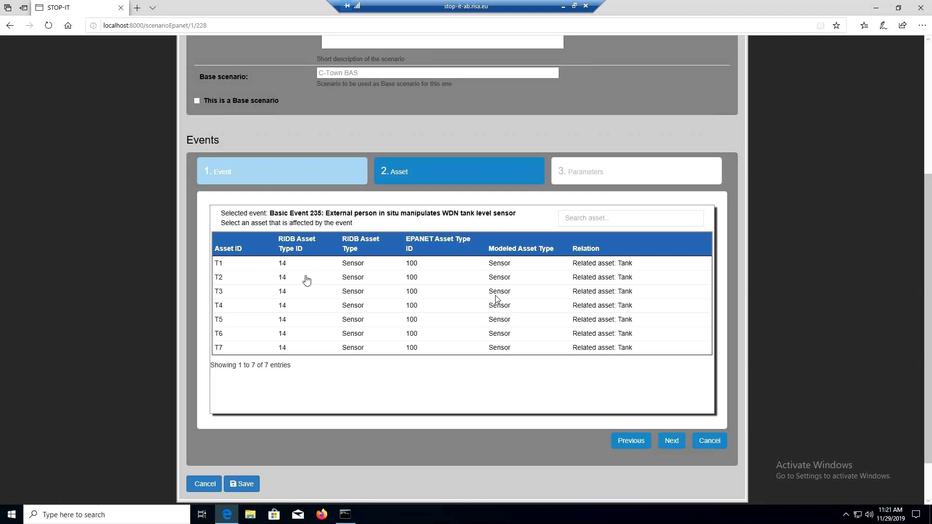
left_click(304, 281)
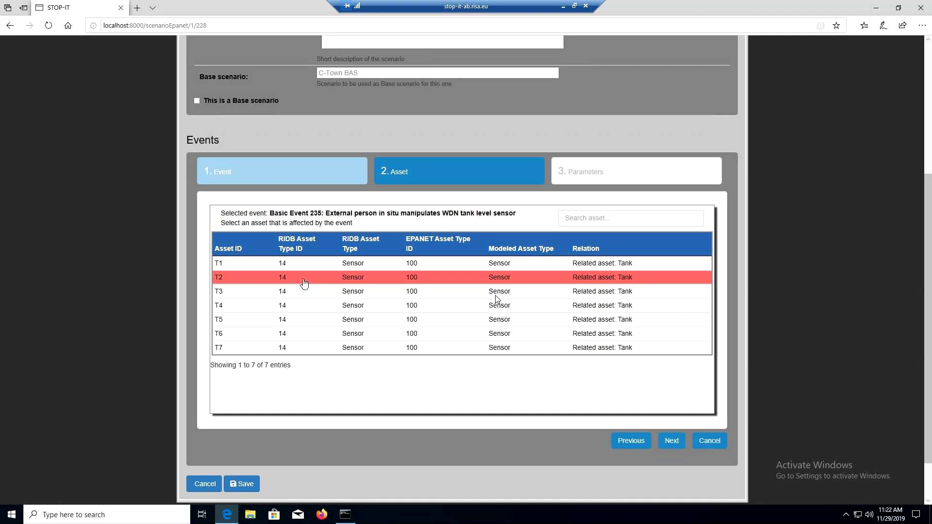
left_click(669, 441)
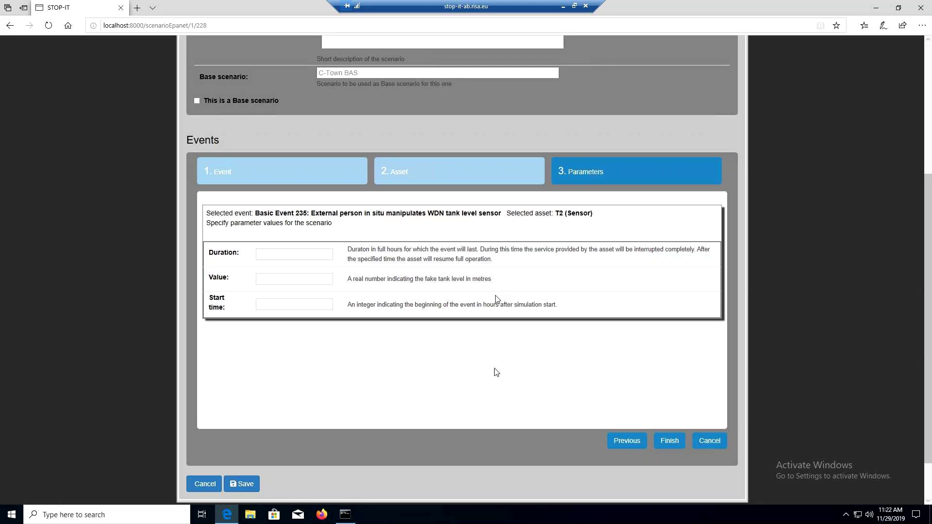
- Set the event's duration to 5, value to 2.5 and start time to 17, and finish adding the event
left_click(313, 254)
type("5")
type("2.5")
type("17")
left_click(308, 333)
left_click(671, 443)
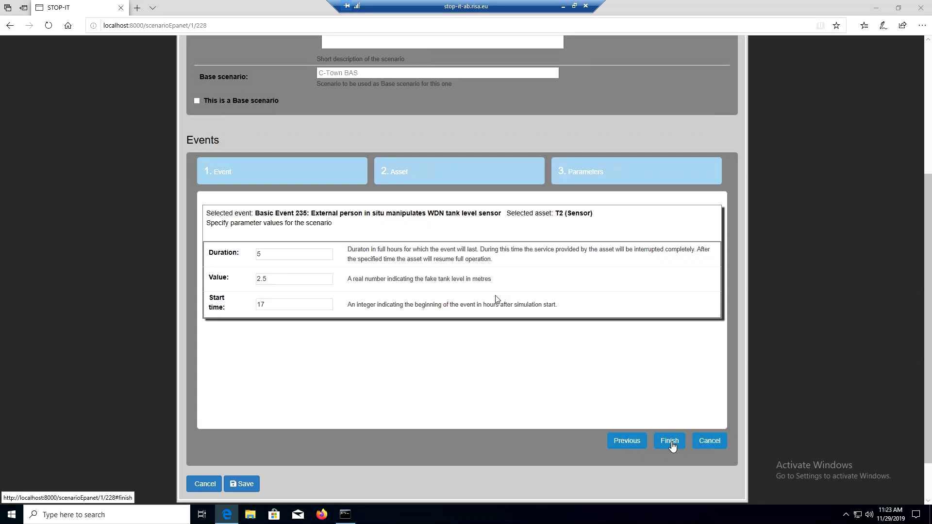
left_click(672, 447)
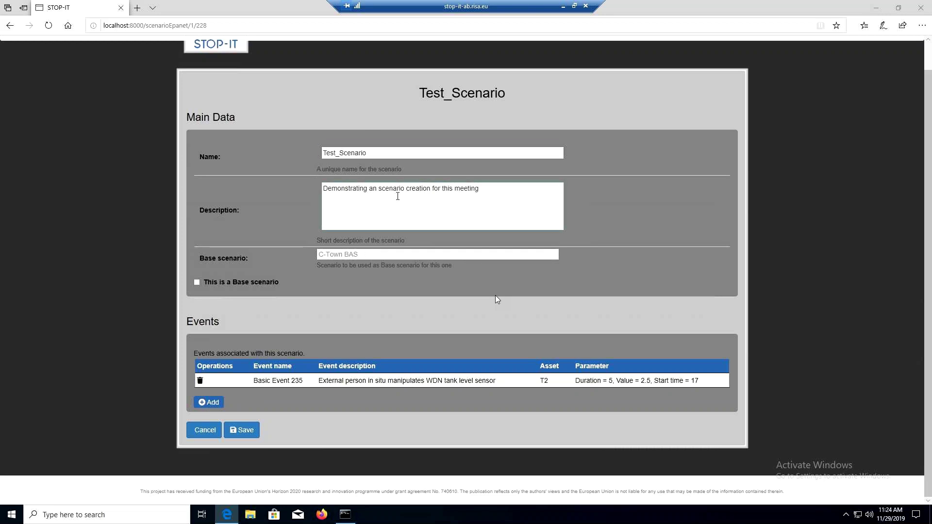
- Change the scenario description to "Demonstrating a tank sensor manipulation scenario creation for this meeting" and save the scenario
left_click(378, 189)
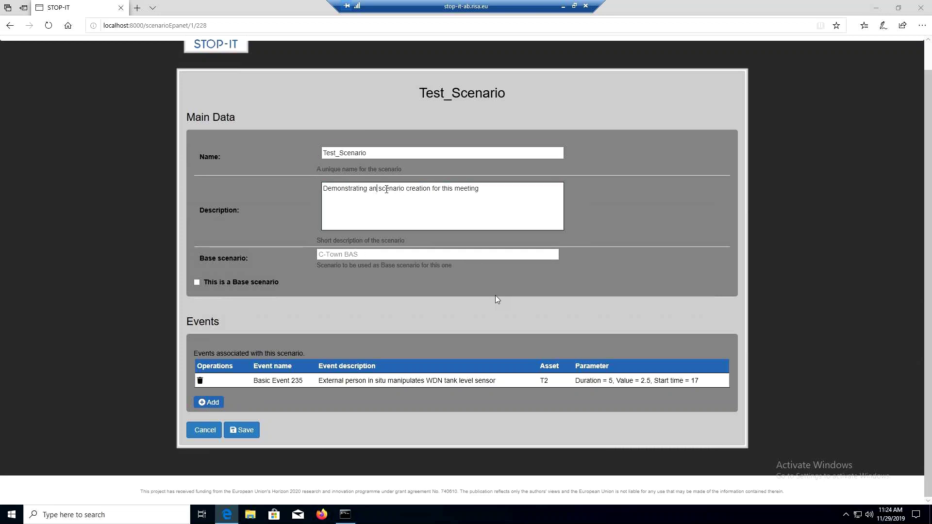
key("BackSpace")
type("tank senso")
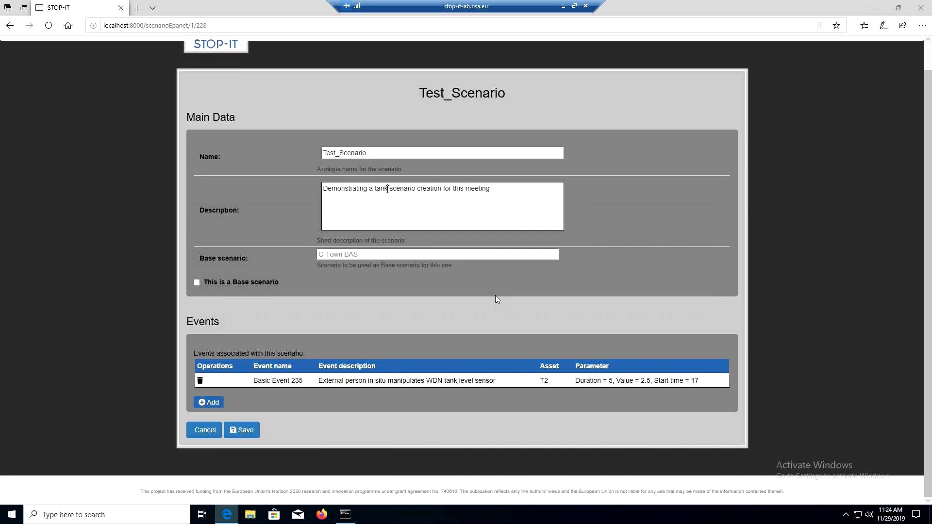
type("r manipulatio")
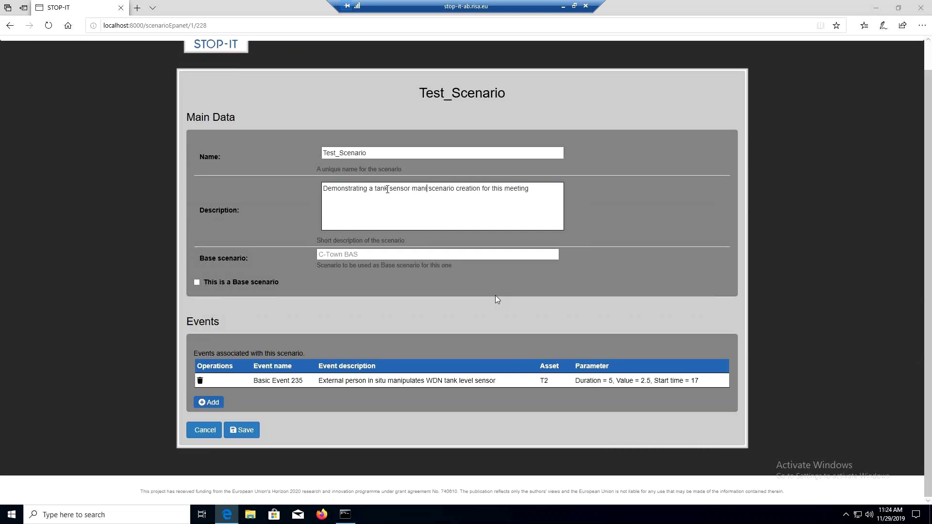
type("n")
left_click(255, 438)
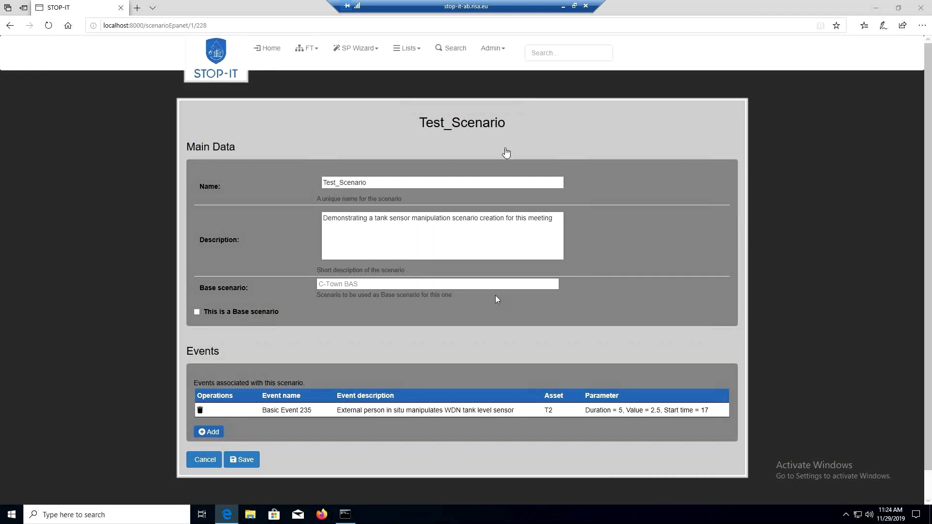
- Go to the scenarios list and execute Test_Scenario with Epanet CPA
left_click(415, 52)
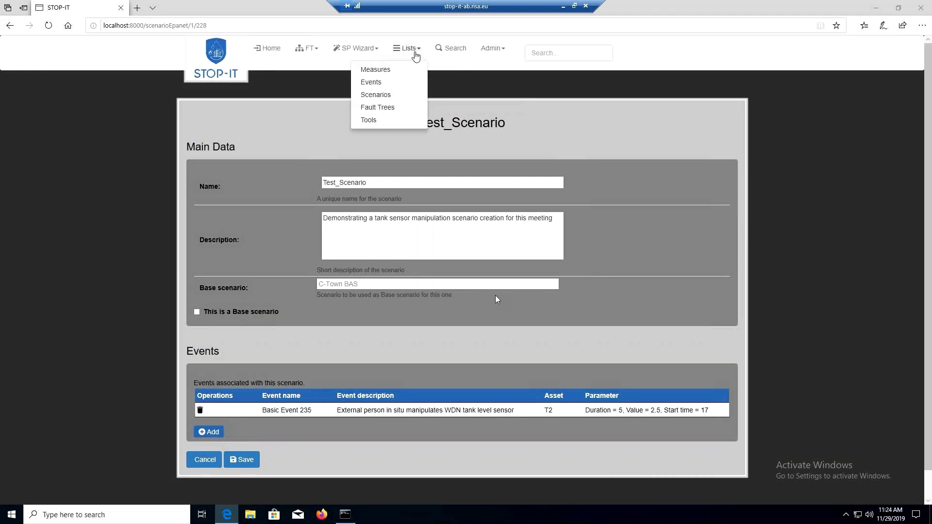
left_click(388, 99)
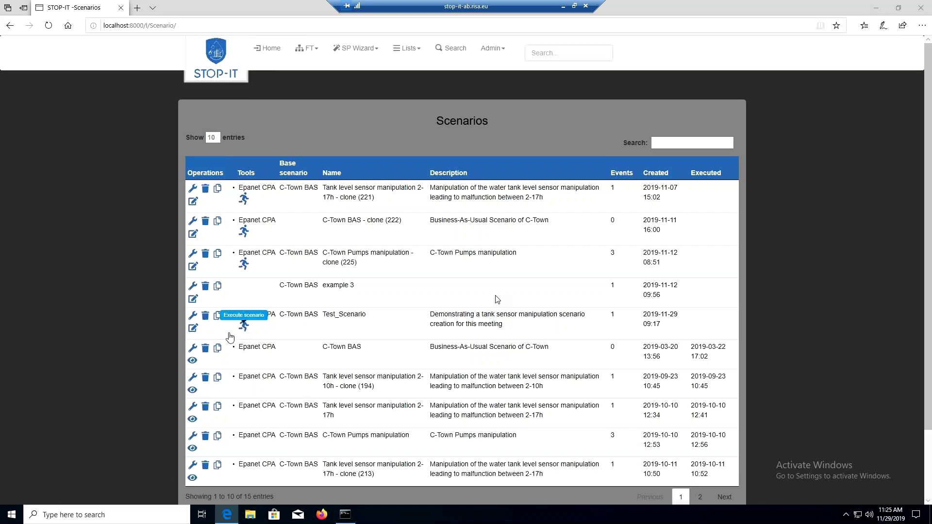
left_click(245, 330)
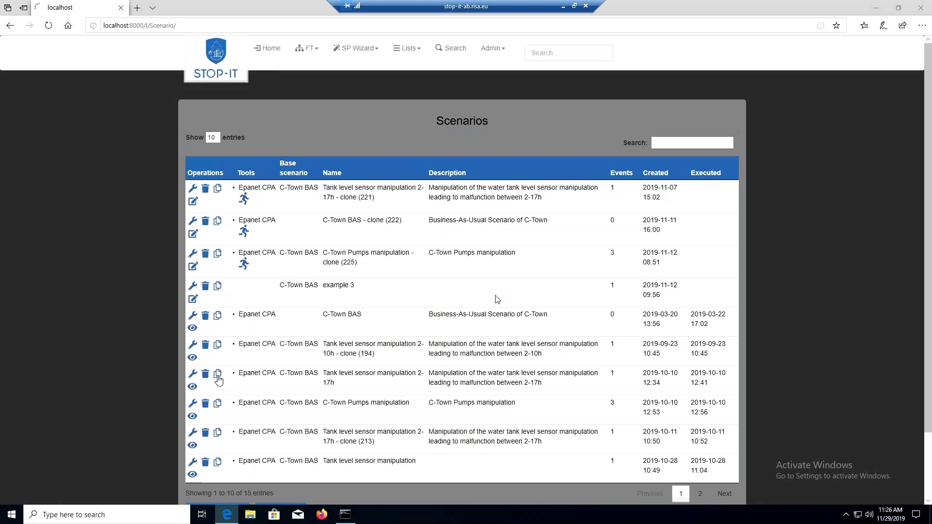
- Clone the executed Test_Scenario and open the clone for editing
left_click(701, 494)
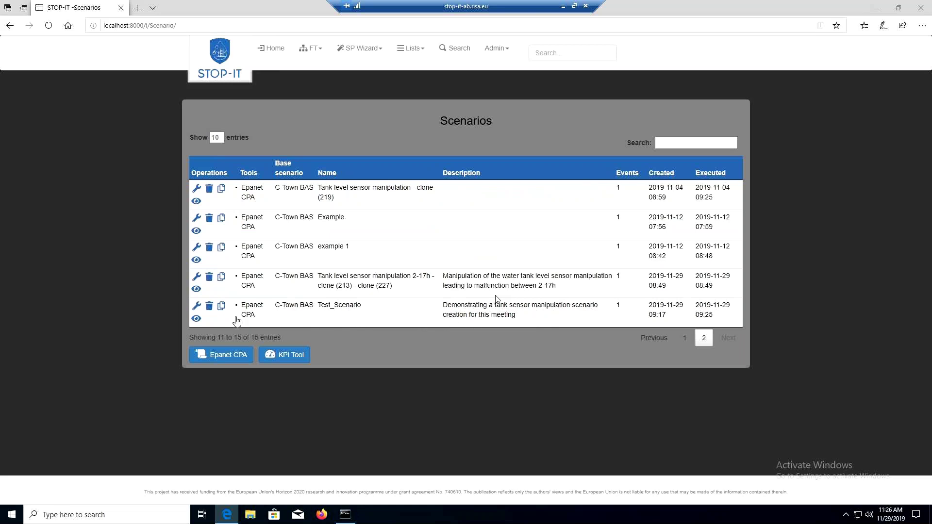
left_click(221, 308)
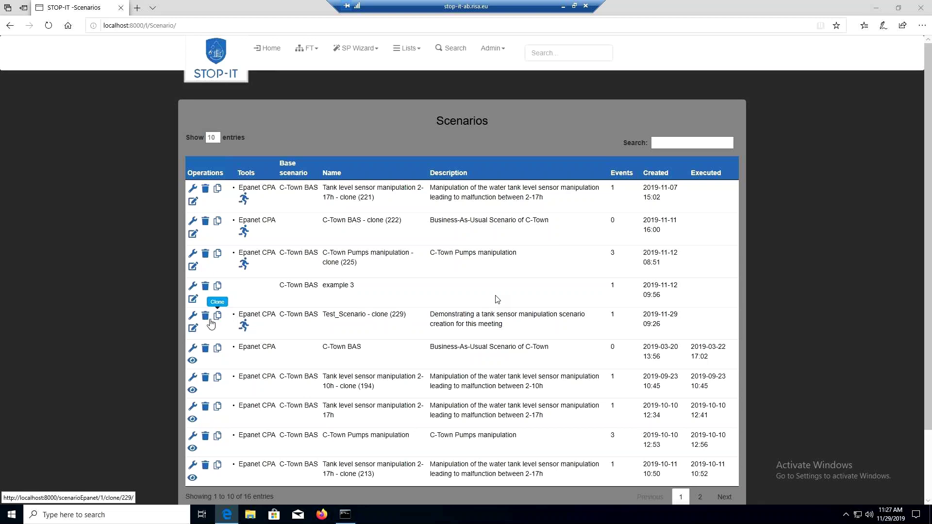
left_click(194, 329)
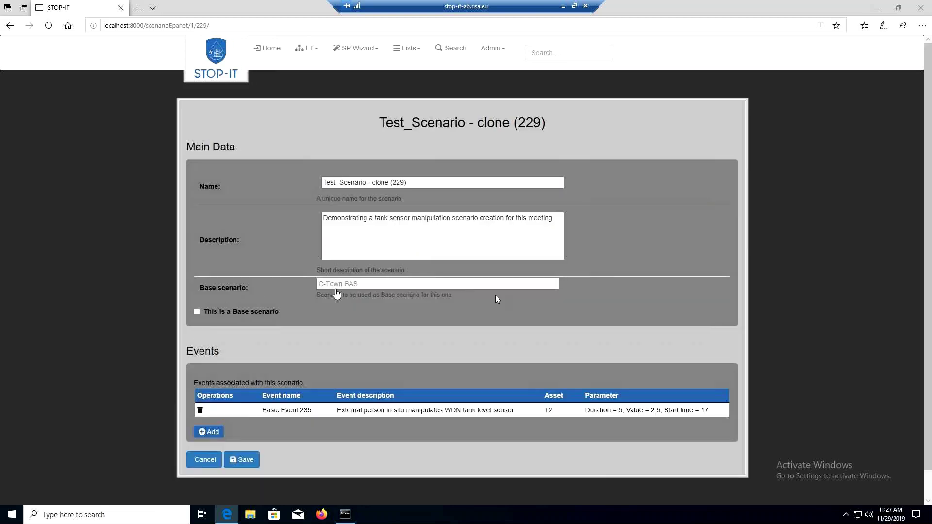
- Start adding an event from the bookmarked ones, choosing Basic Event 245, DoS attack on WDN pump, with pump PU1 as the affected asset
left_click(212, 433)
scroll(583, 390, "down", 1)
left_click(564, 421)
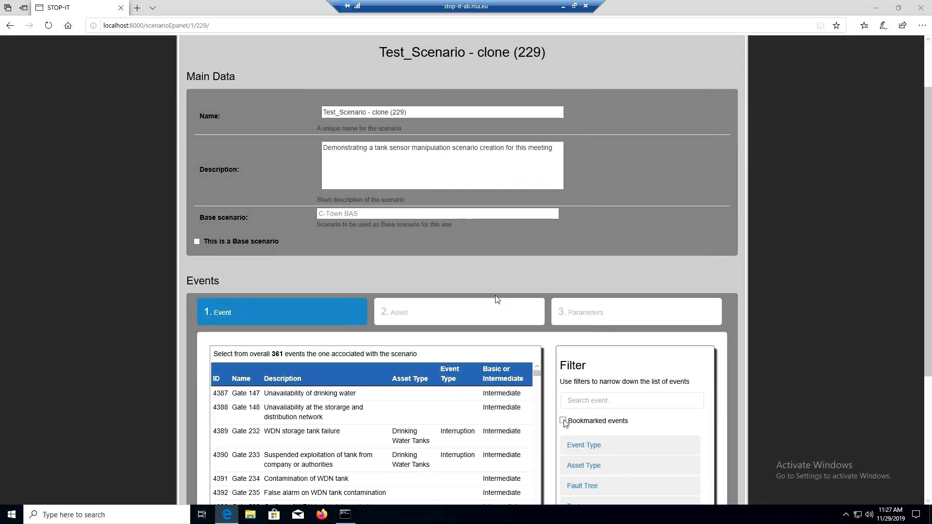
scroll(174, 340, "down", 3)
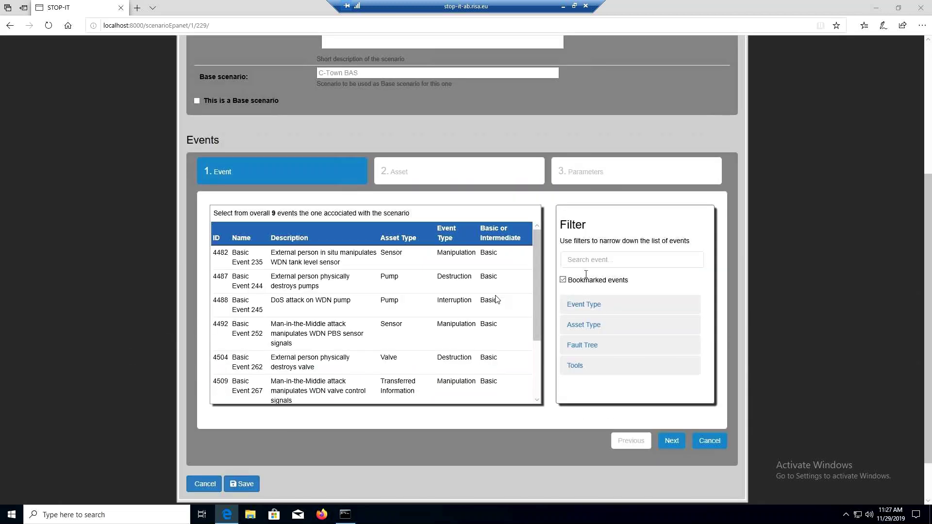
left_click(343, 311)
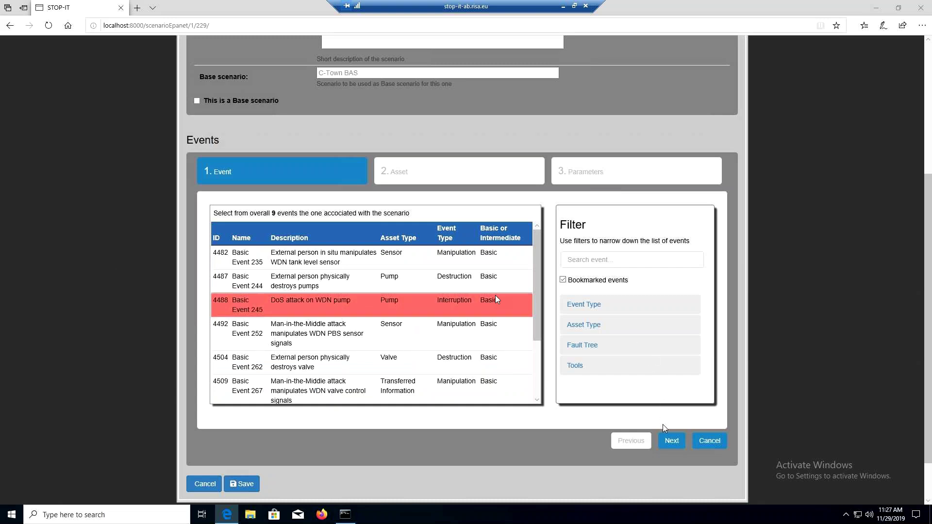
left_click(673, 441)
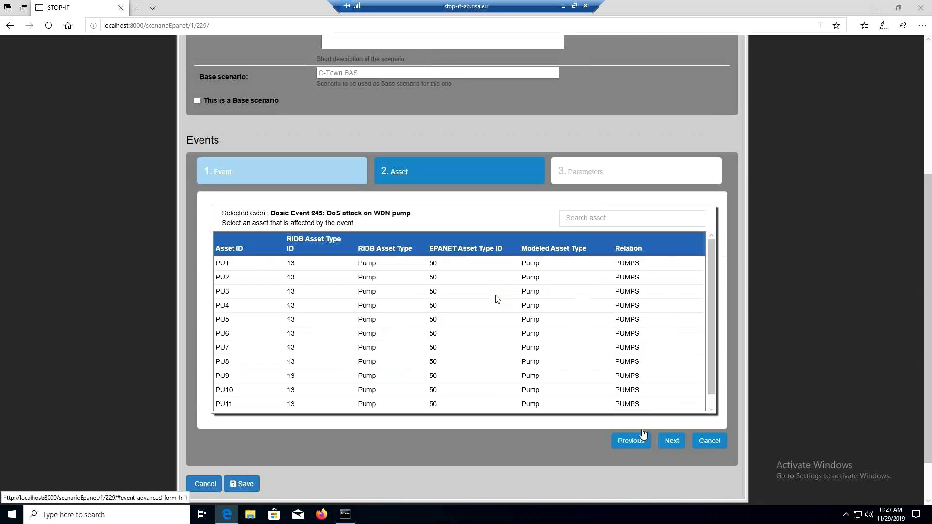
left_click(309, 266)
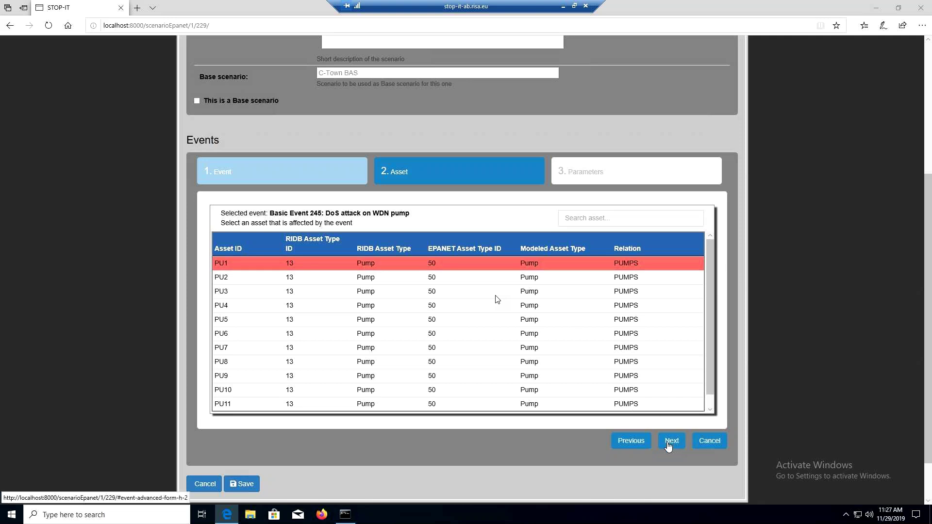
left_click(672, 441)
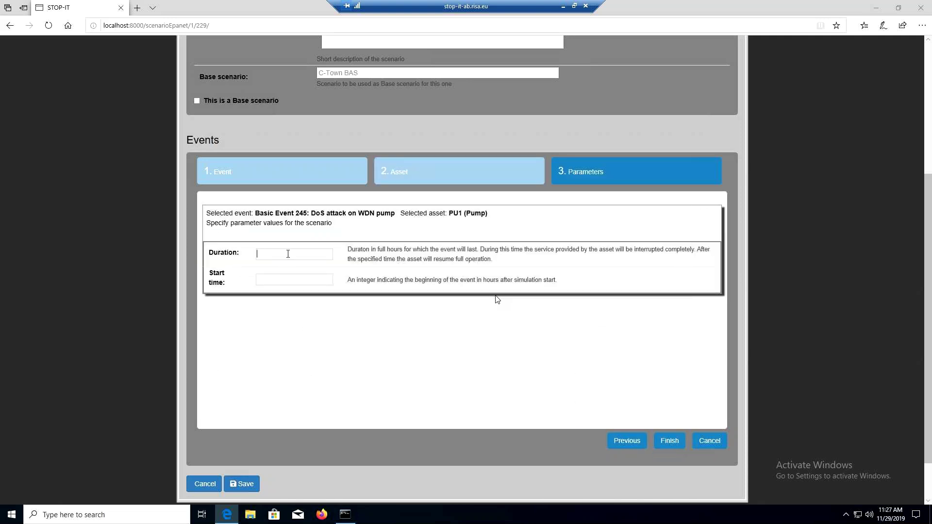
- Set the pump event's duration to 2 and start time to 22, finish adding it and save the cloned scenario
type("222")
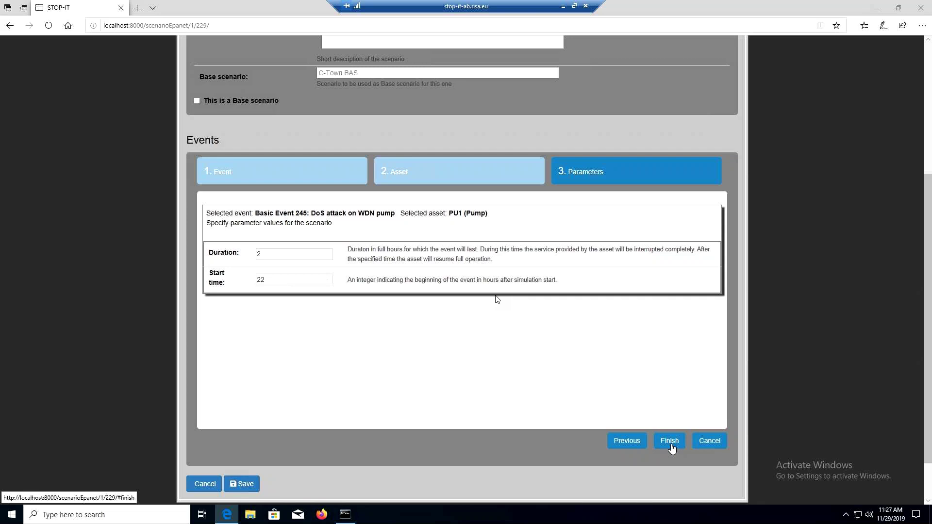
left_click(671, 447)
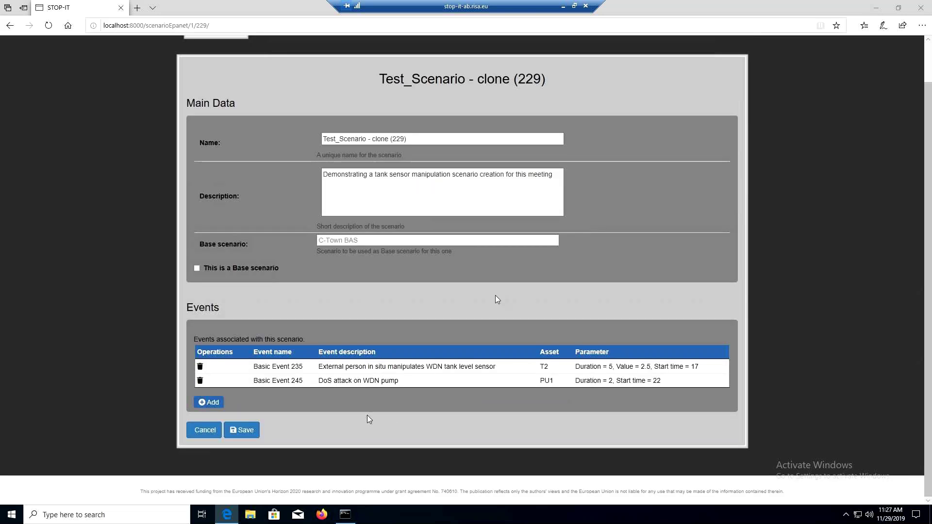
left_click(242, 430)
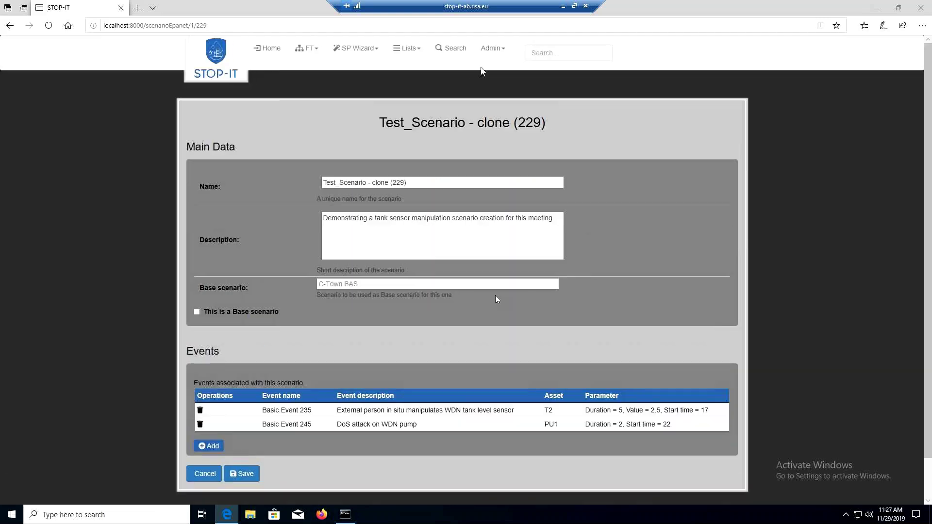
- Return to the scenarios list and view the results of the executed Test_Scenario
left_click(410, 55)
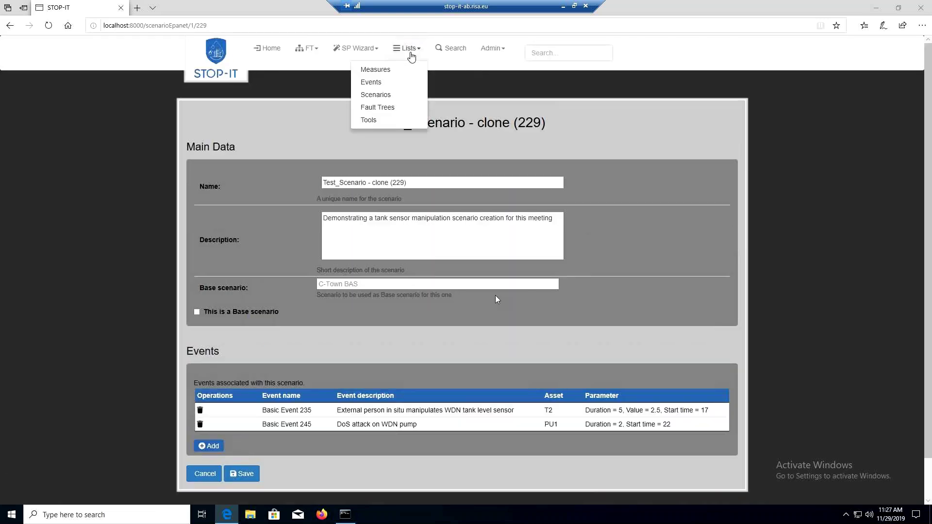
left_click(387, 95)
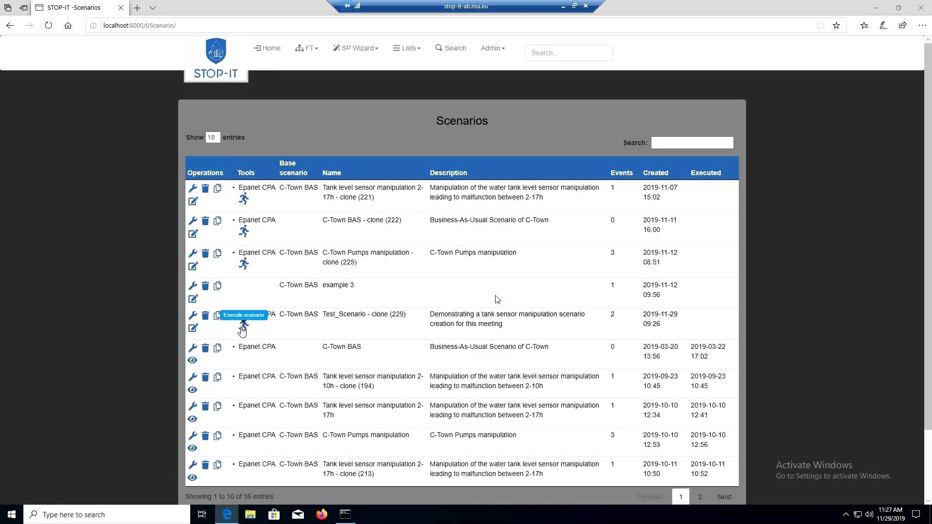
scroll(204, 325, "down", 2)
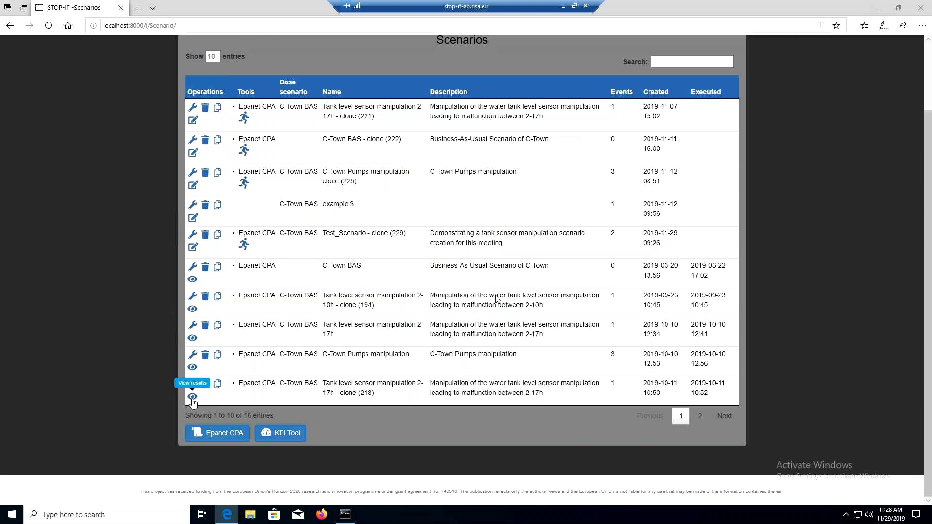
left_click(700, 416)
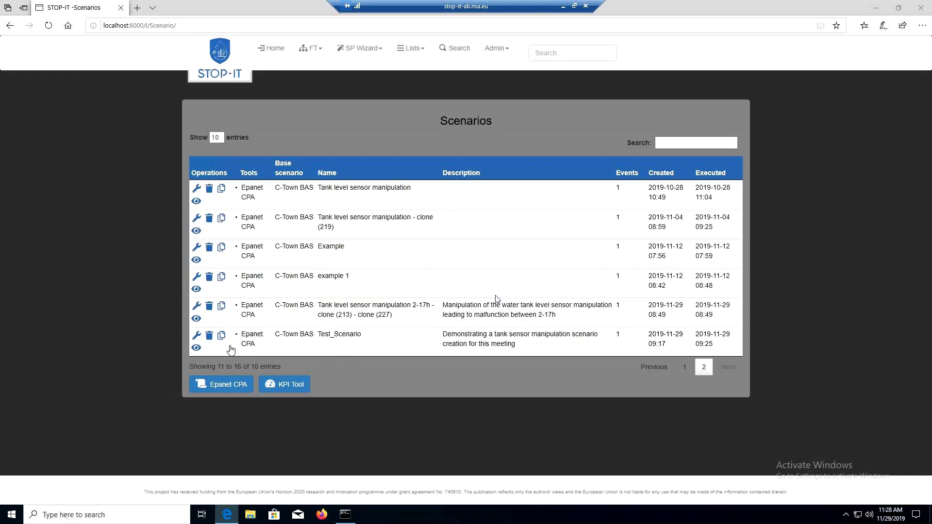
left_click(197, 348)
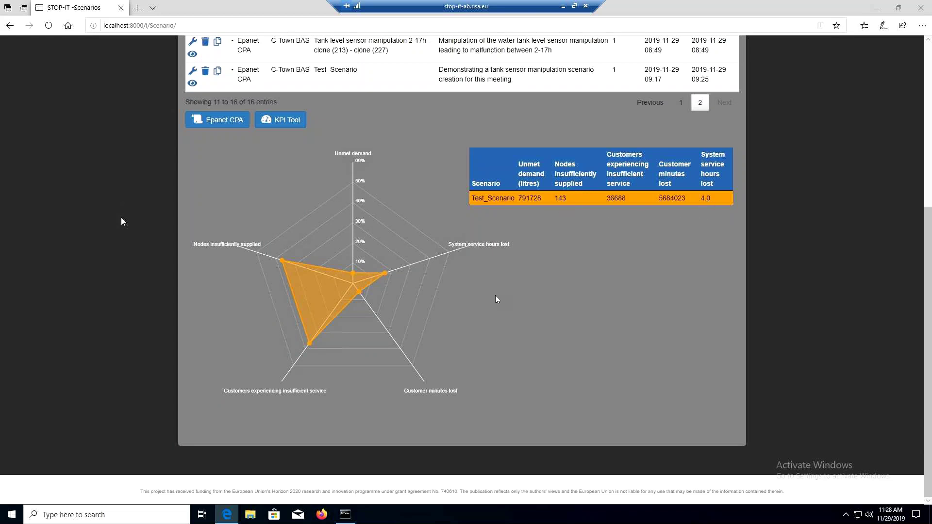
- Add the results of "Tank level sensor manipulation 2-17h - clone (213) - clone (227)" to the comparison chart
scroll(121, 223, "up", 3)
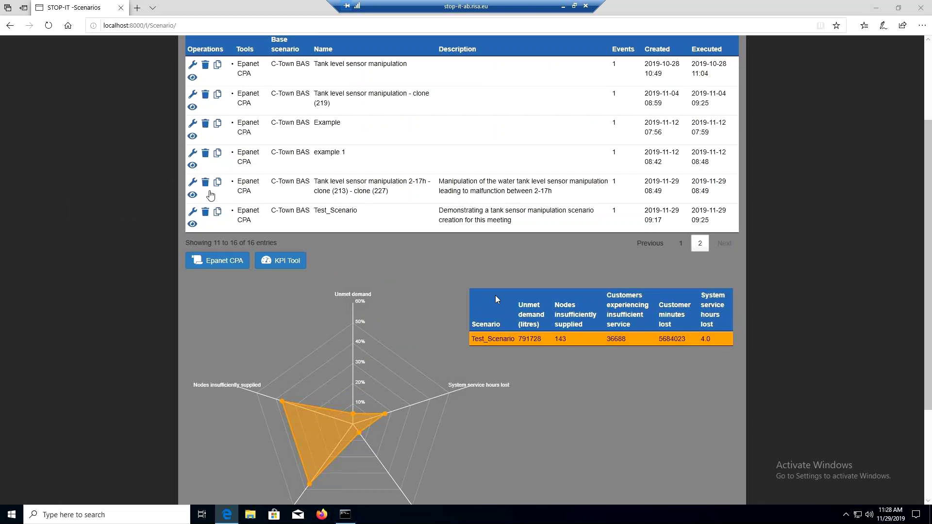
left_click(193, 196)
scroll(169, 336, "down", 3)
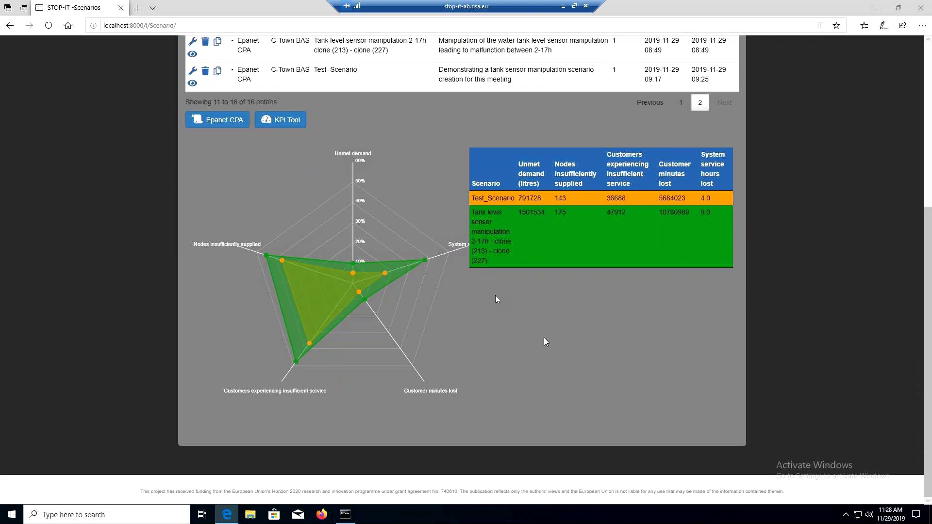
- Add the results of the executed C-Town Pumps manipulation scenario to the comparison and examine the radar chart
scroll(544, 337, "up", 2)
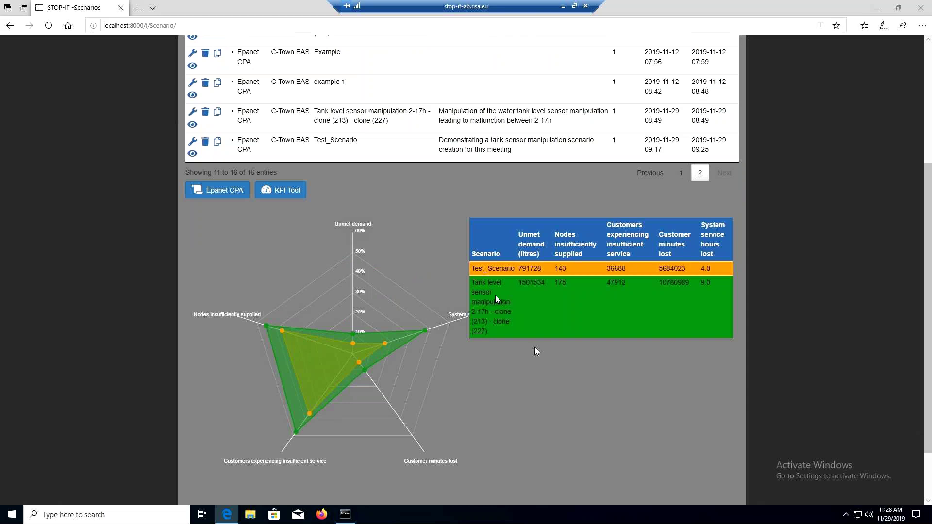
left_click(681, 174)
scroll(59, 215, "up", 4)
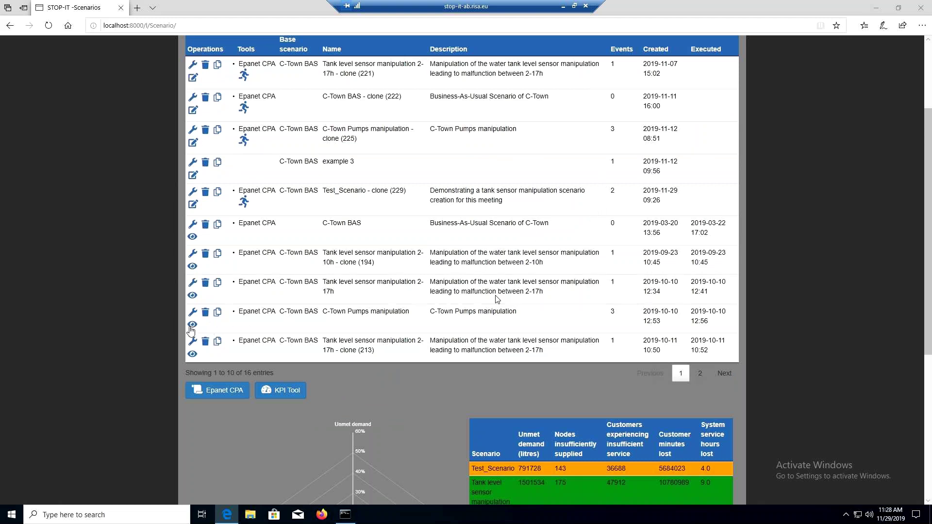
scroll(192, 330, "down", 3)
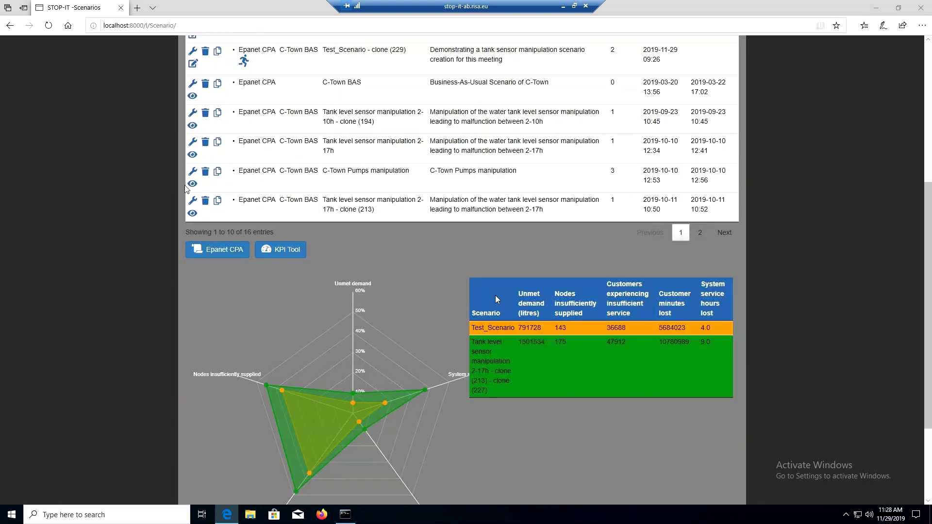
left_click(192, 184)
scroll(156, 210, "down", 3)
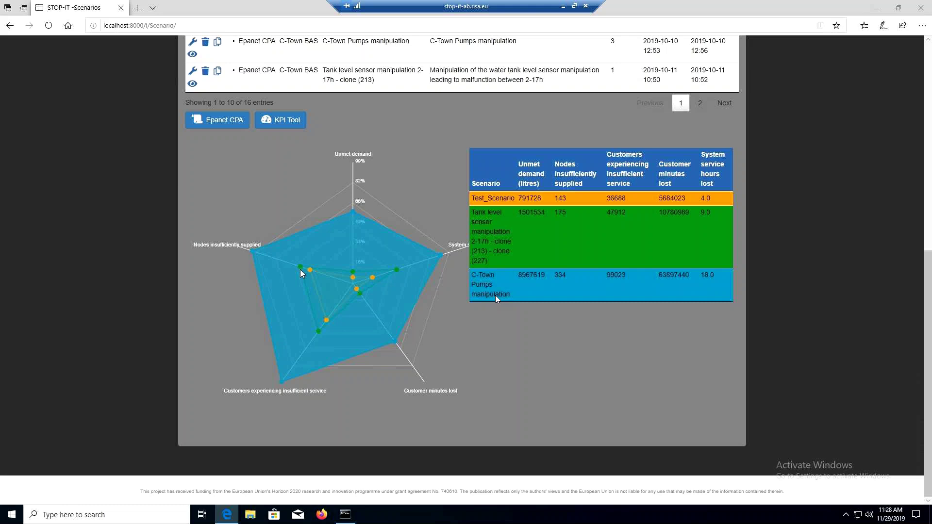
scroll(495, 296, "up", 3)
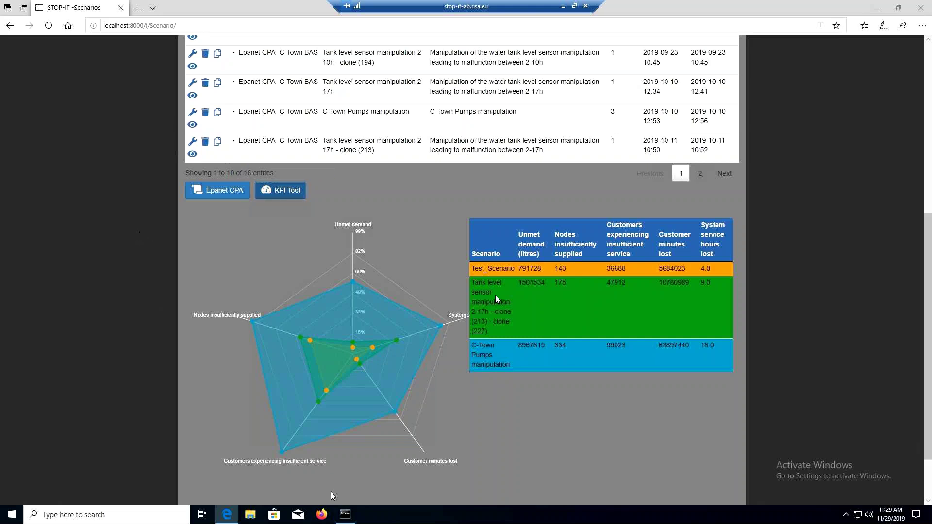
- Check the server log in the RAET_start.bat console window and return to the scenarios page
left_click(345, 517)
left_click(344, 518)
scroll(12, 213, "up", 4)
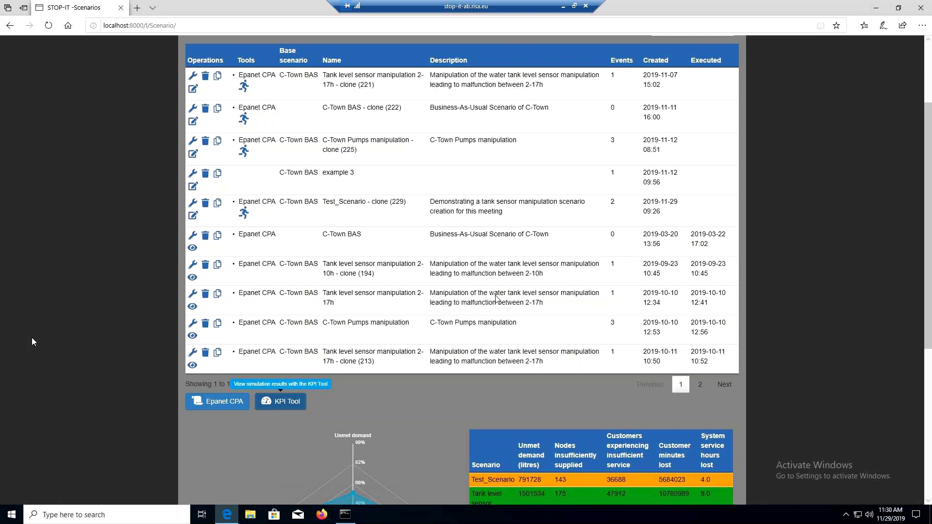
left_click(345, 516)
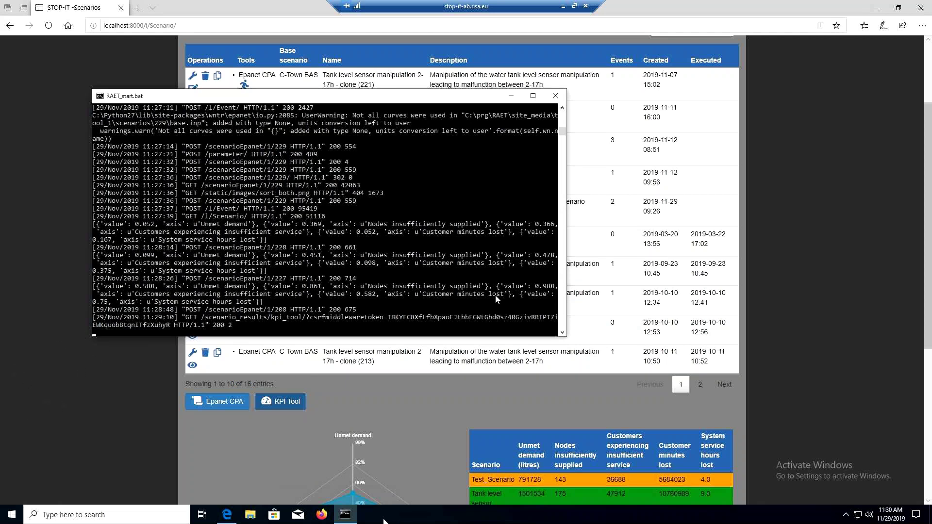
left_click(345, 516)
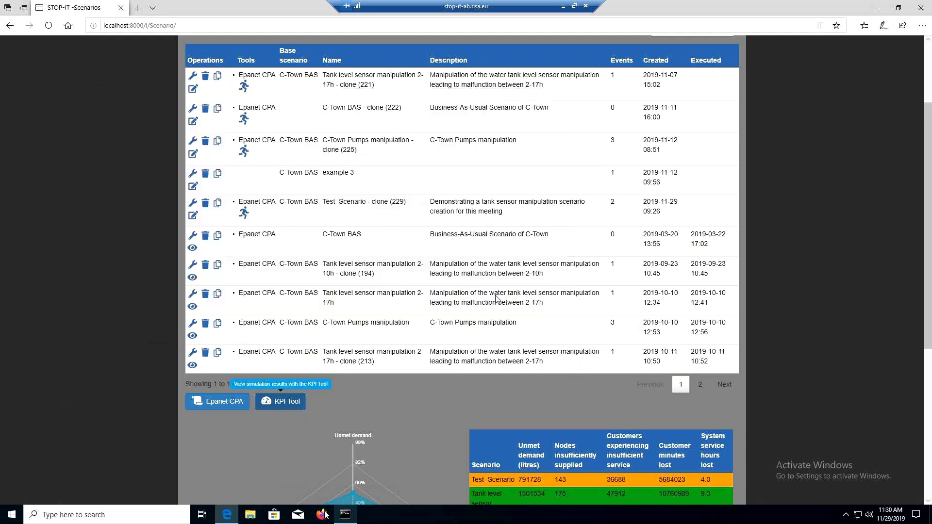
left_click(146, 515)
type("de")
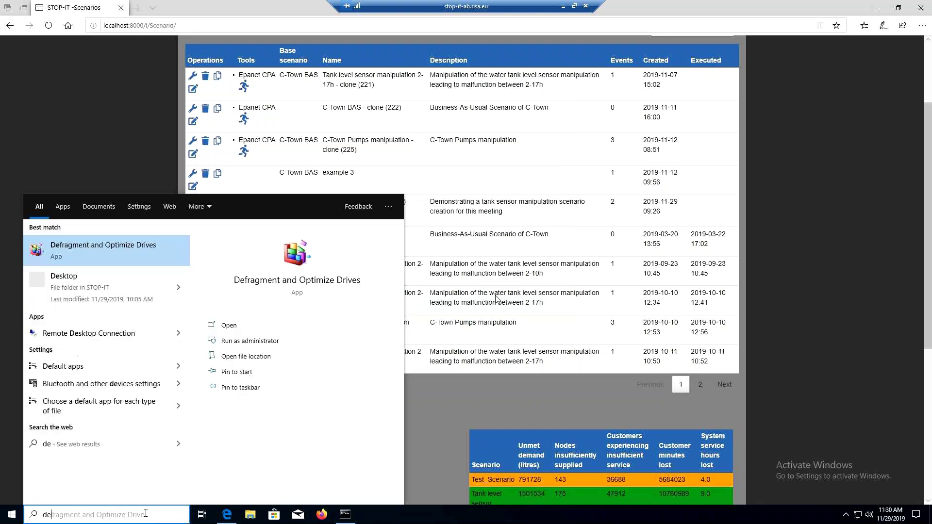
key("BackSpace")
key("BackSpace")
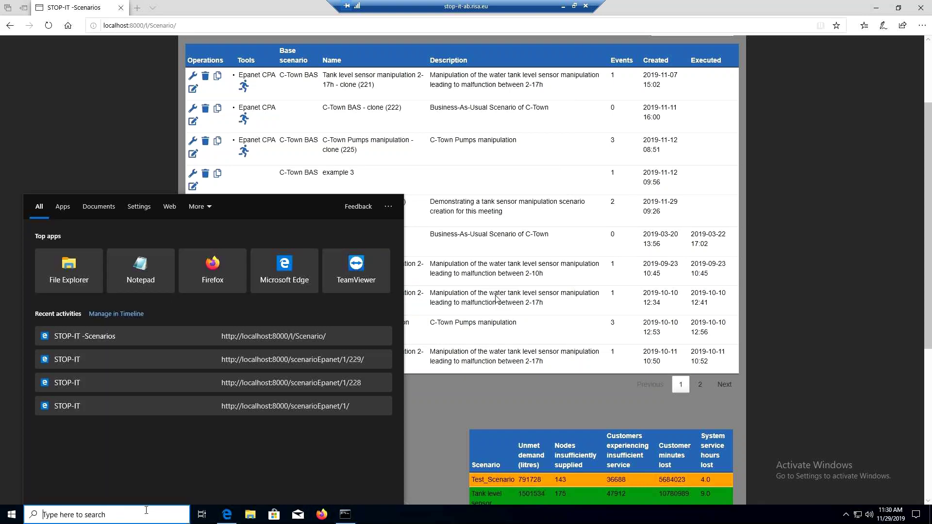
left_click(2, 410)
- Search Windows for the Task Manager, open it for a brief check and close it
left_click(90, 516)
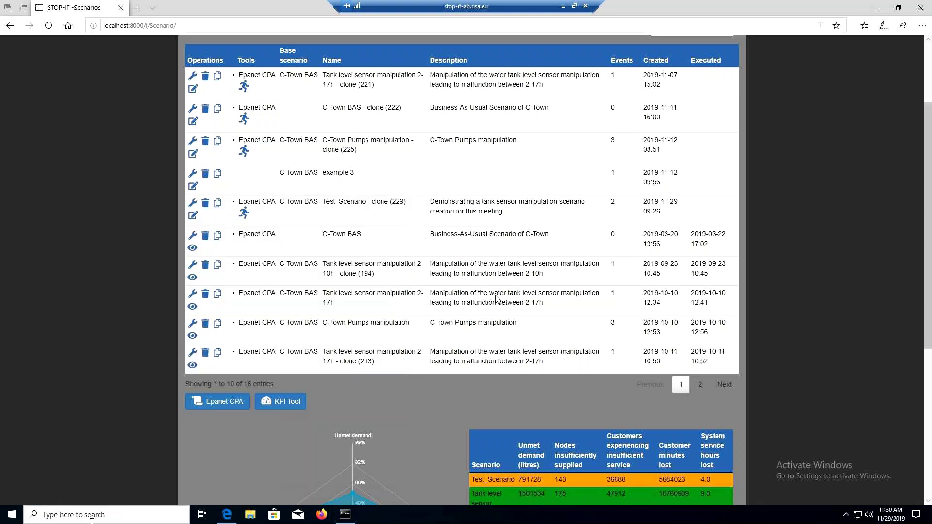
type("task")
left_click(104, 252)
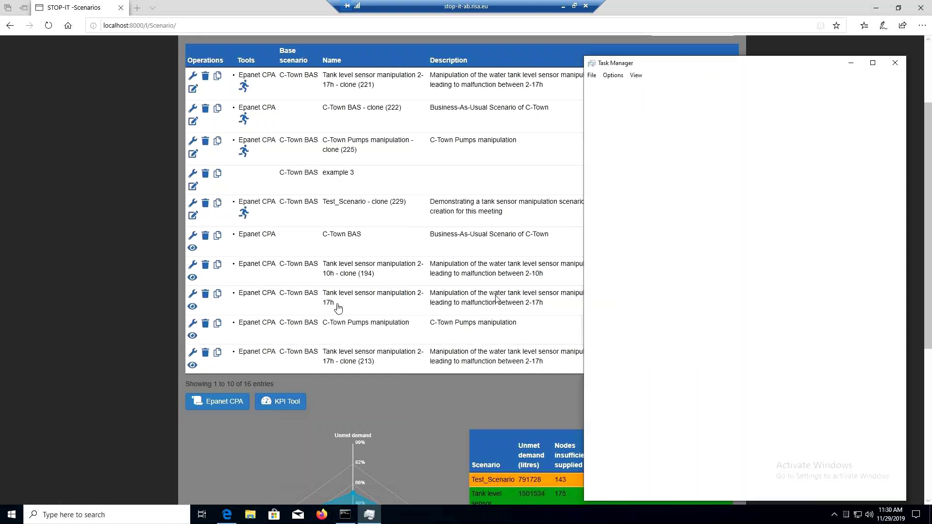
left_click(895, 62)
- Dismiss the missing network topology warning and load base.inp from scenario folder 23 as the topology
left_click_drag(659, 281, 443, 251)
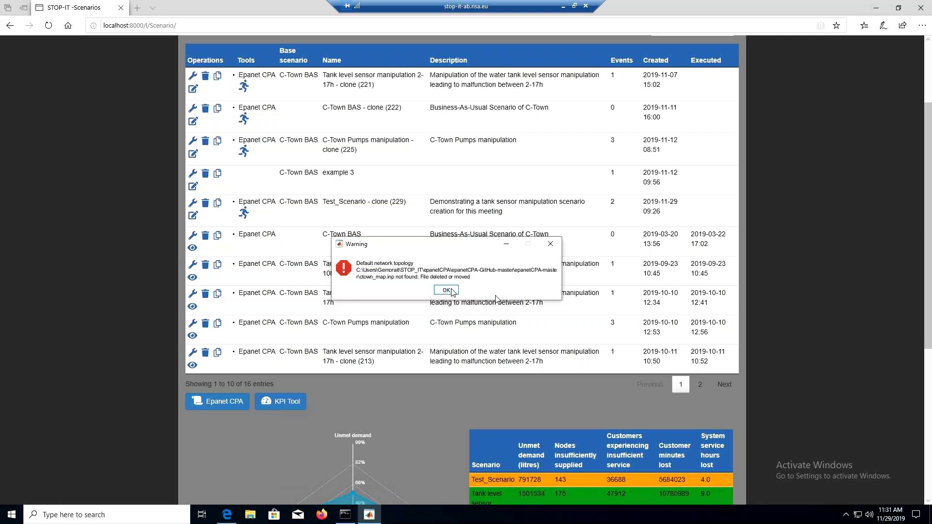
left_click(446, 292)
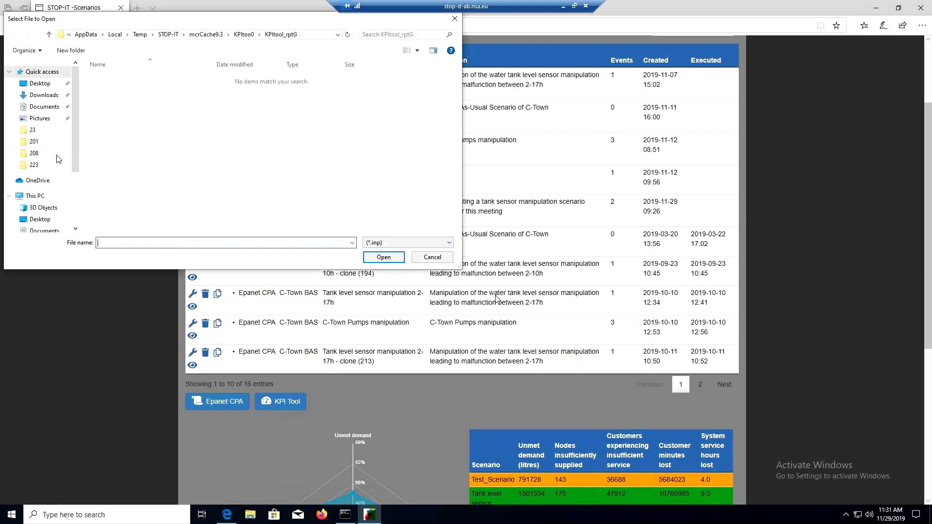
left_click(58, 131)
left_click(125, 79)
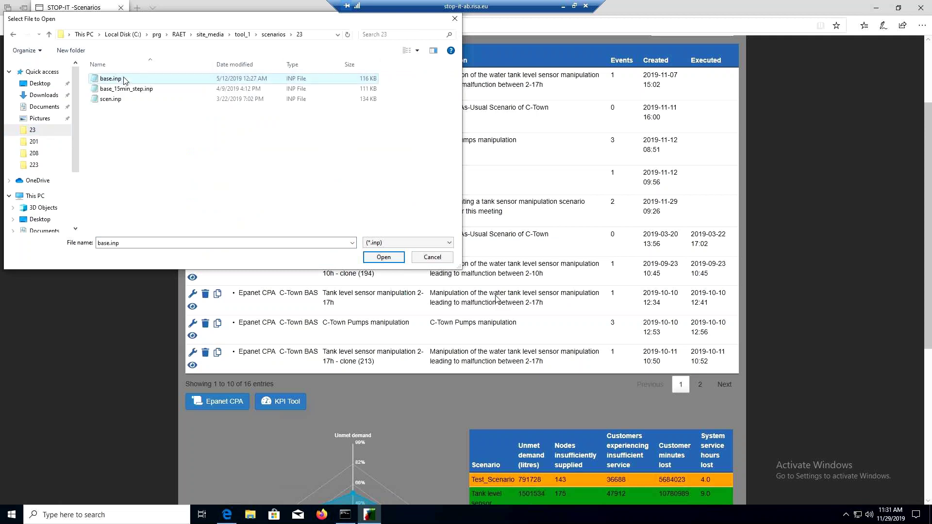
left_click(384, 257)
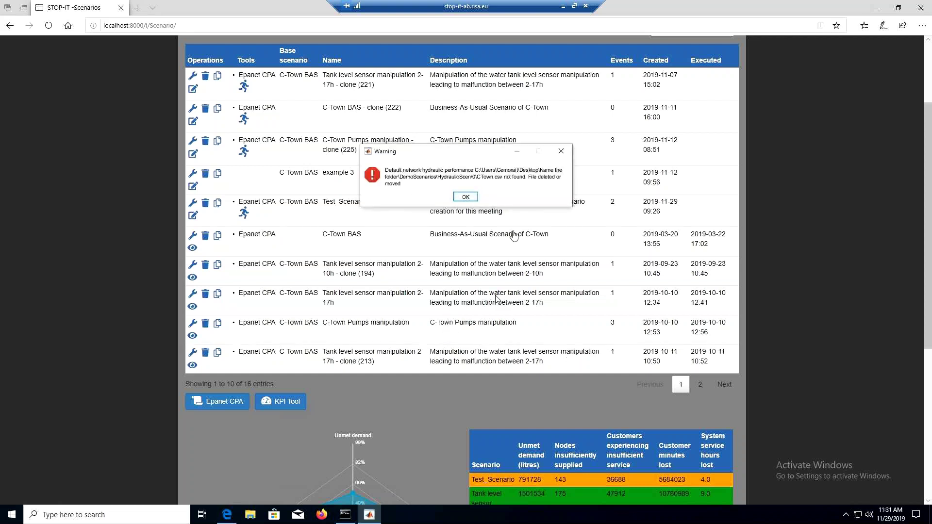
- Dismiss the missing hydraulic performance warning, load scen_results.csv from scenario folder 23, and maximize the KPI tool window
left_click(474, 198)
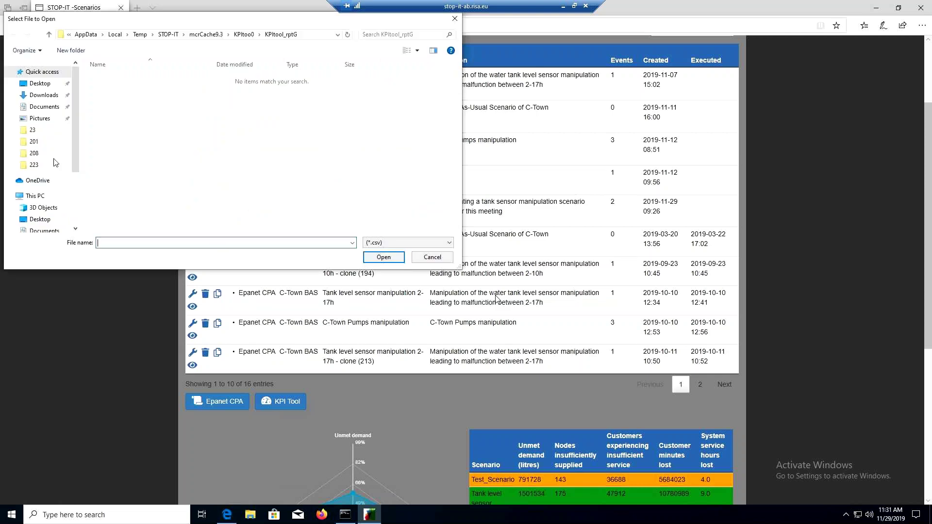
left_click(41, 130)
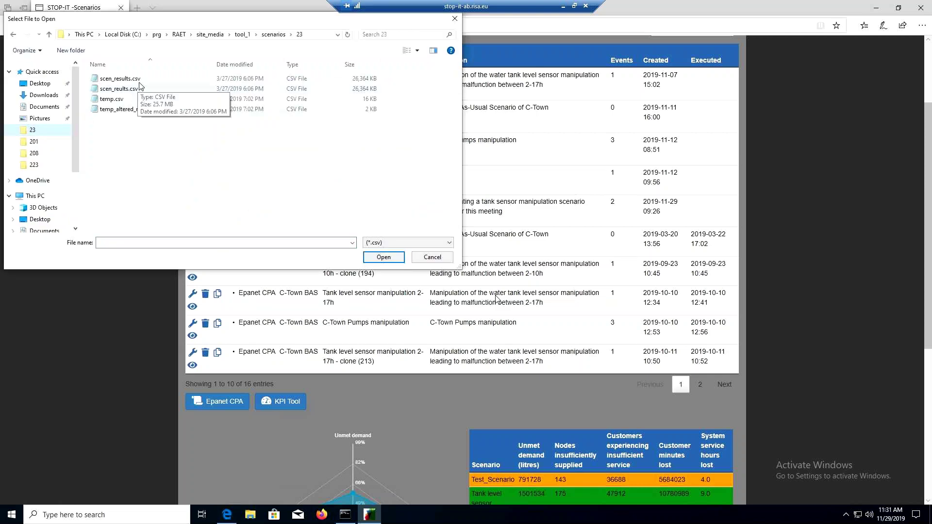
left_click(140, 80)
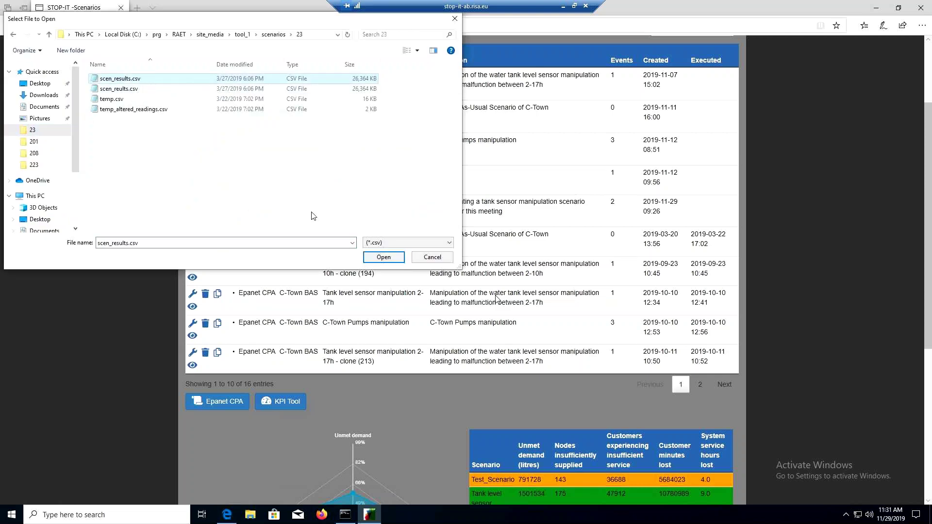
left_click(383, 257)
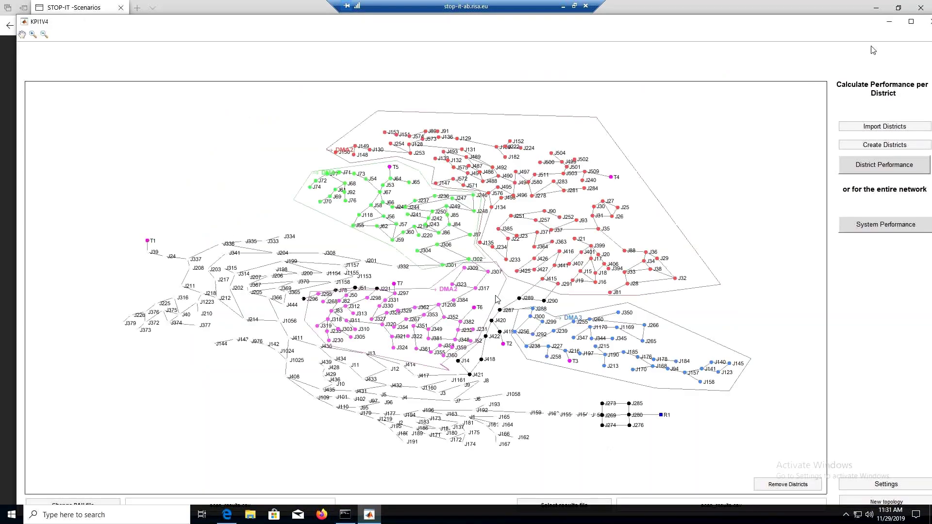
left_click(911, 22)
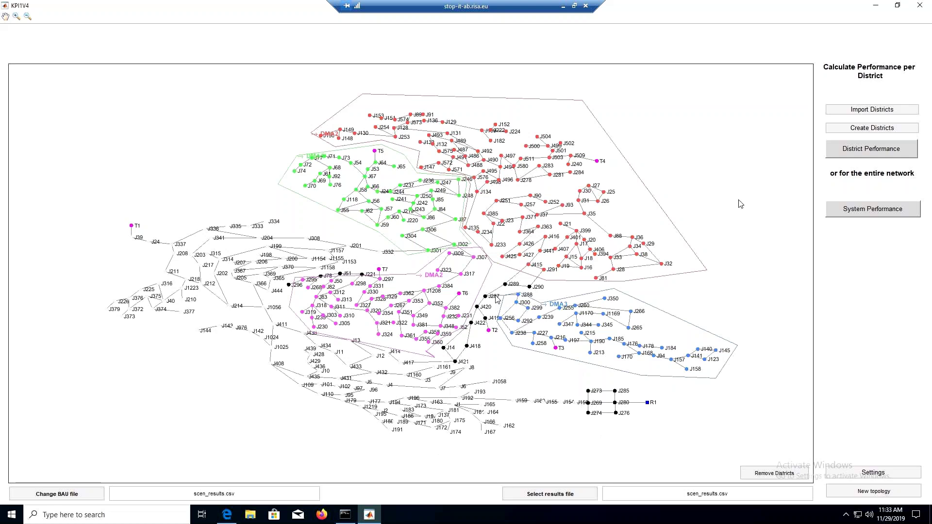
- Start creating a district named D1 with reputational threshold 85, critical failure threshold 20 and lost supply threshold 10
left_click(858, 129)
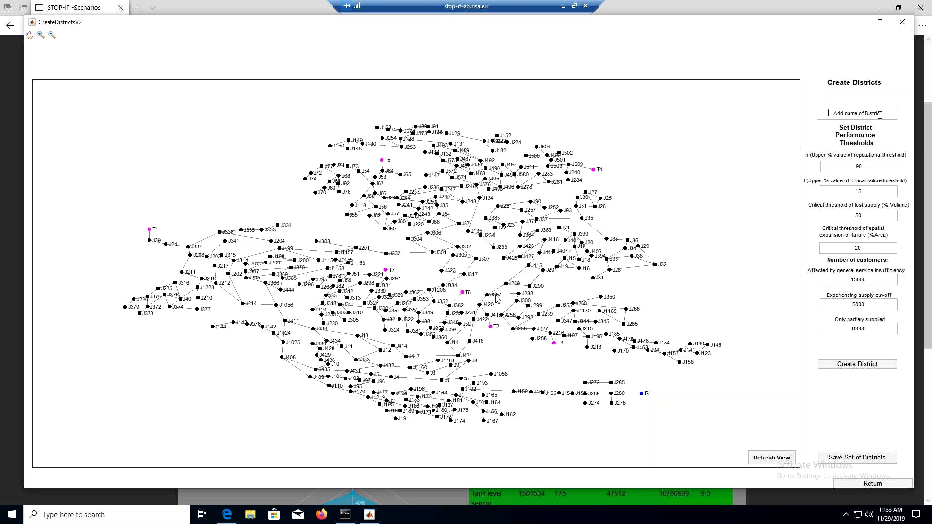
triple_click(911, 115)
type("D1")
double_click(862, 166)
type("85")
double_click(890, 190)
type("20")
double_click(875, 217)
type("10")
- Set the critical threshold of spatial expansion of failure to 15 and go through the customer number thresholds
double_click(848, 251)
double_click(863, 282)
double_click(853, 304)
left_click(849, 330)
left_click(878, 303)
- Create district D1 by drawing a polygon around tank T1 and the western part of the network
left_click(842, 369)
left_click(154, 208)
left_click(103, 277)
left_click(122, 338)
left_click(226, 318)
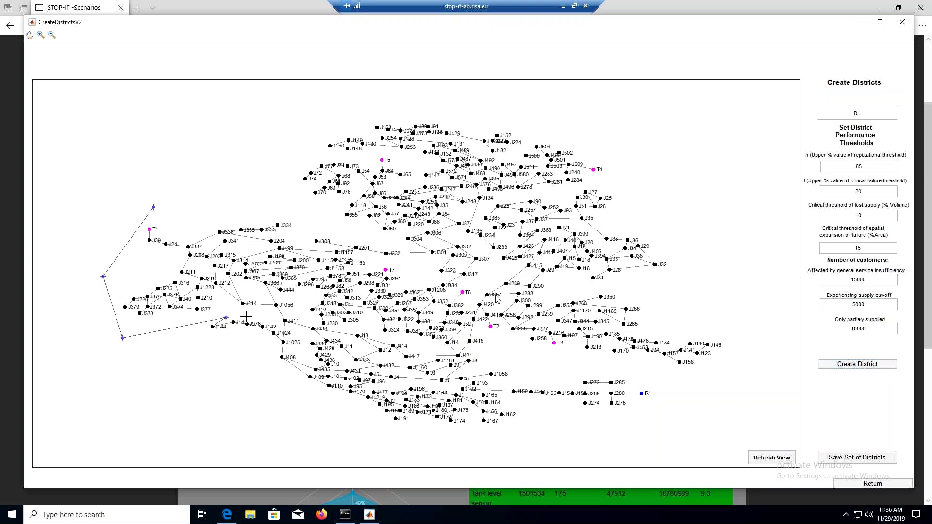
left_click(266, 316)
left_click(286, 296)
left_click(320, 227)
left_click(185, 188)
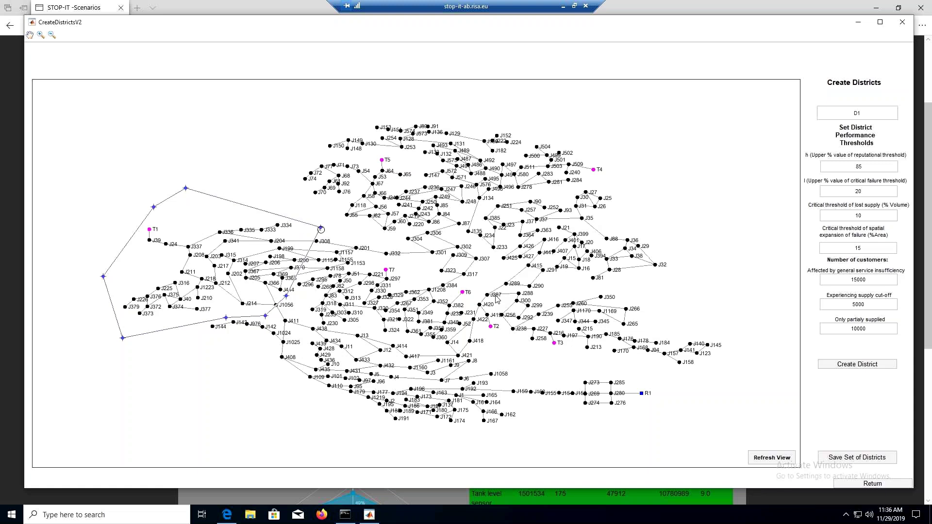
- Stretch the D1 polygon's eastern and southern vertices to enclose J144, J411, J1025 and J408, and finalize the district
left_click_drag(320, 227, 342, 222)
left_click_drag(286, 295, 321, 359)
left_click_drag(265, 316, 263, 382)
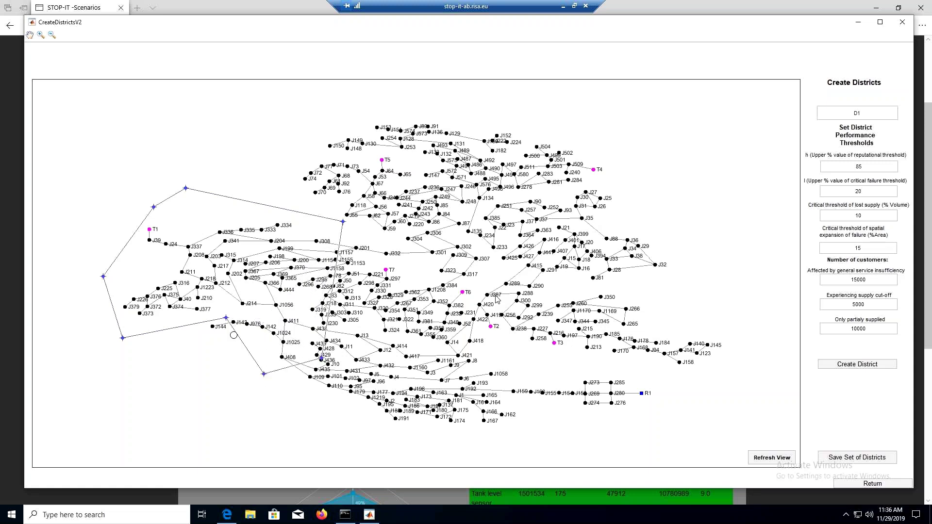
left_click_drag(226, 318, 210, 363)
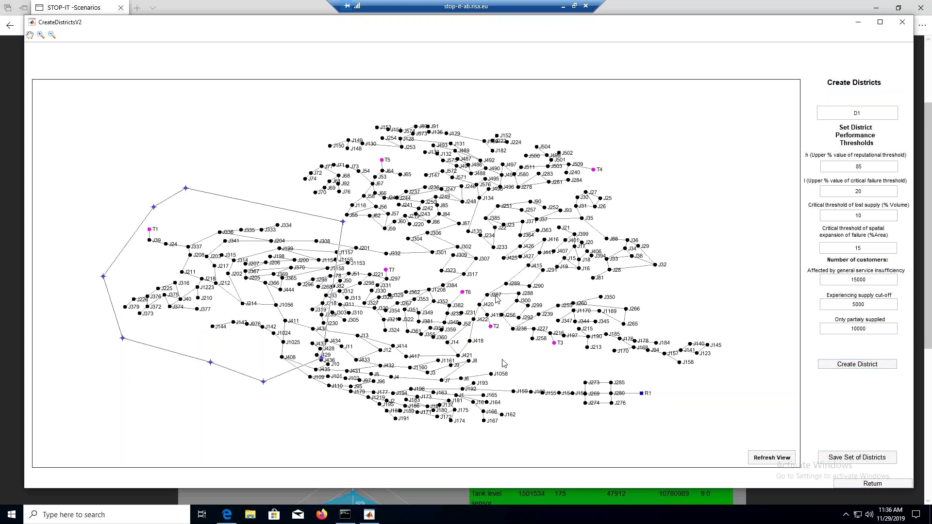
double_click(286, 210)
- Create a second district named d2 with a polygon around the southern network, from J201 and T7 to reservoir R1
left_click_drag(822, 113, 893, 114)
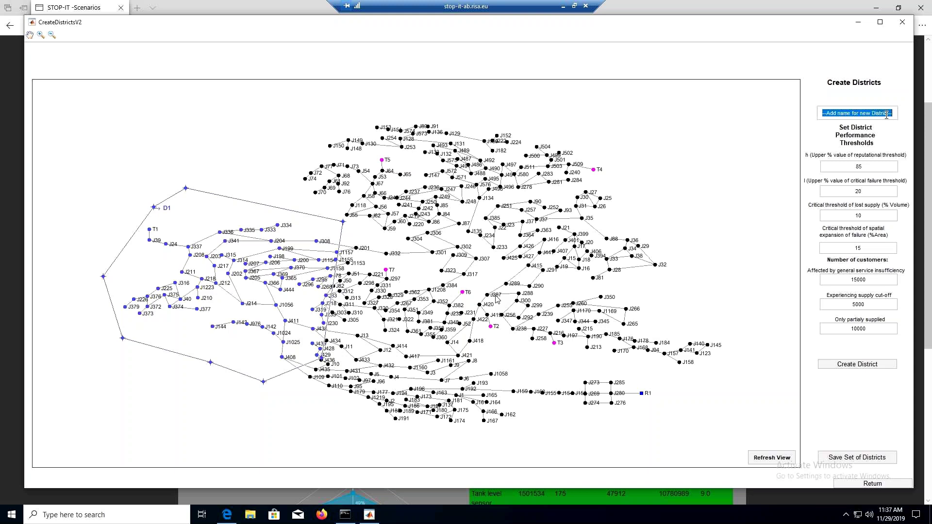
type("d2")
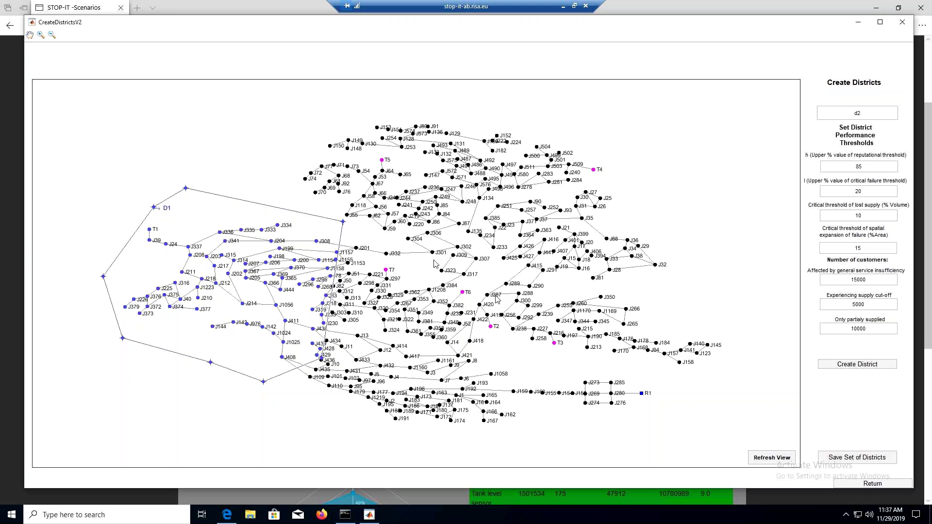
left_click(858, 363)
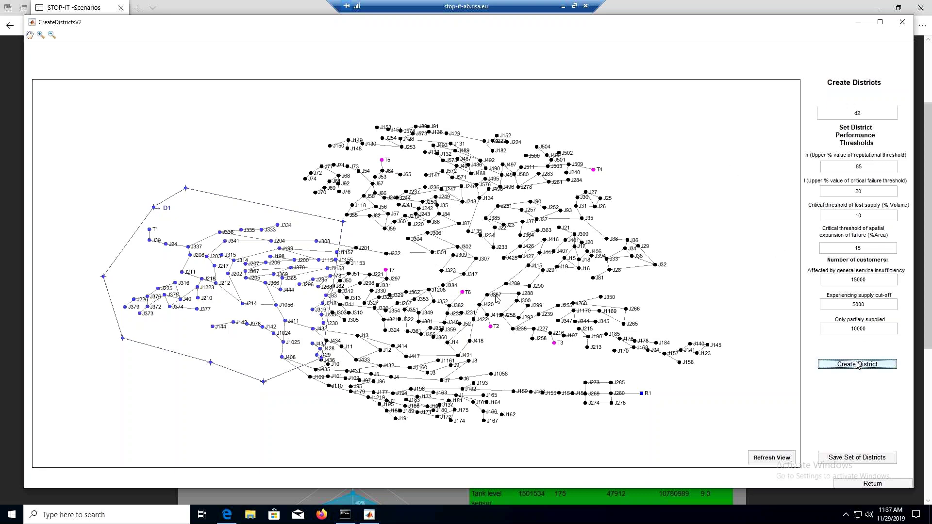
left_click(351, 229)
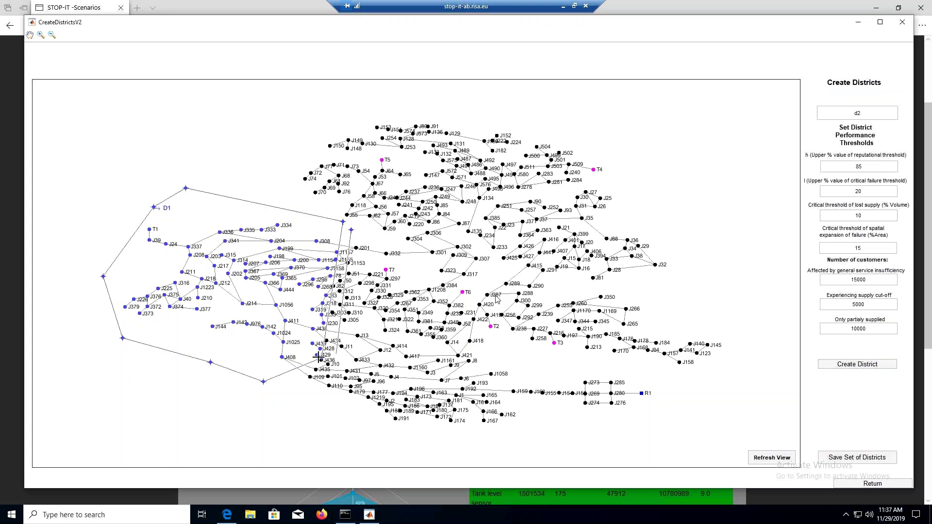
left_click(269, 378)
left_click(298, 412)
left_click(557, 440)
left_click(686, 397)
left_click(591, 364)
left_click(499, 350)
left_click(429, 272)
left_click(393, 234)
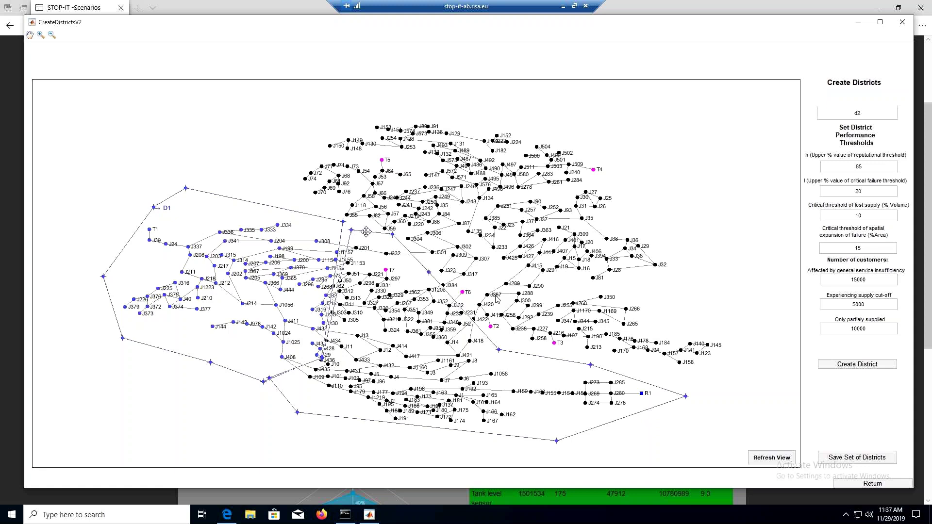
double_click(366, 231)
- Set the color of district d2 to green and refresh the network view
right_click(381, 234)
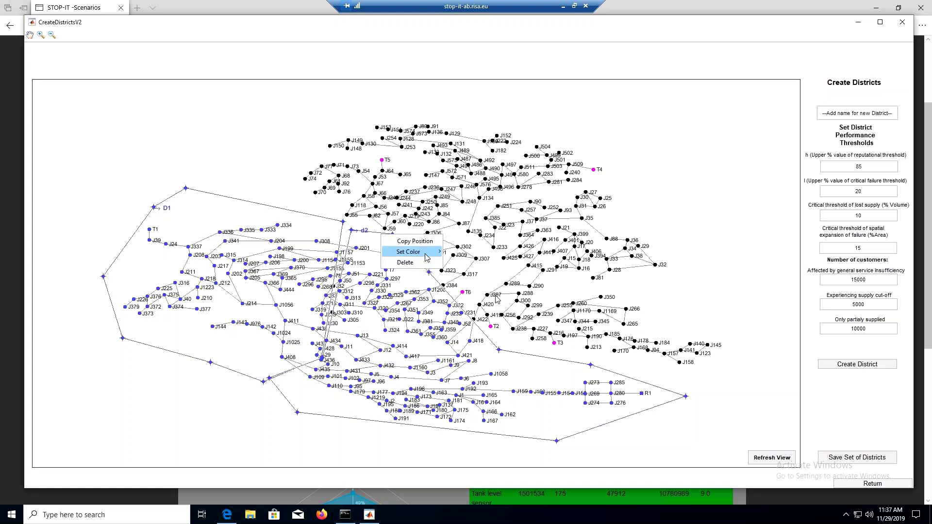
mouse_move(428, 257)
left_click(463, 284)
left_click(770, 459)
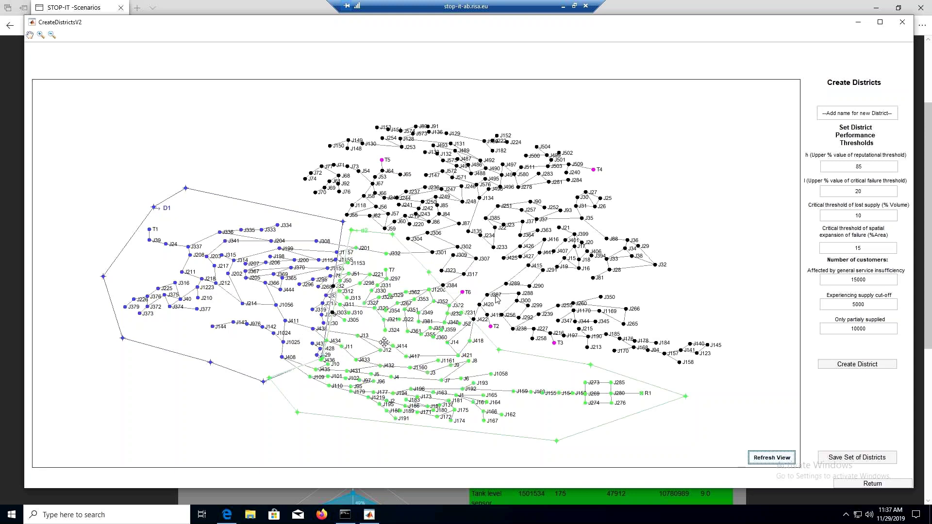
- Save the set of districts to the Desktop as DemoSet
left_click(860, 463)
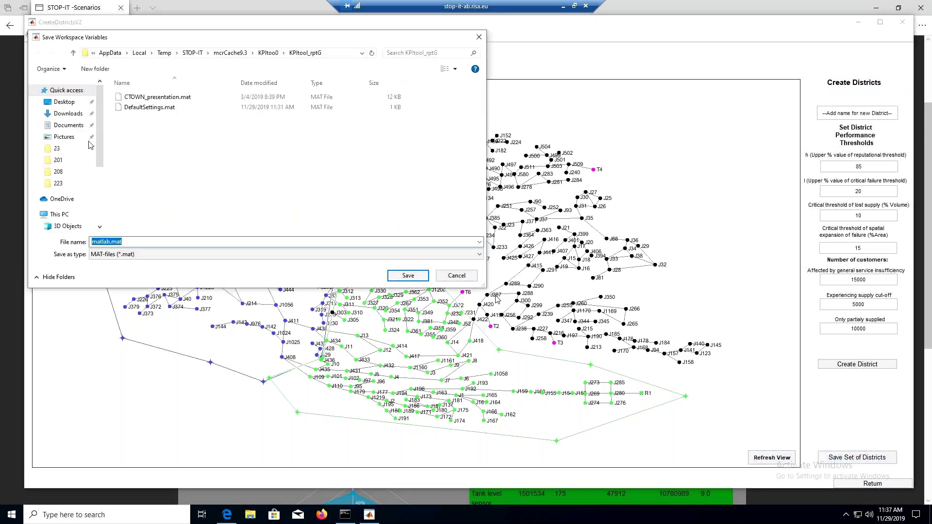
left_click(78, 106)
left_click(115, 244)
double_click(112, 243)
left_click_drag(122, 243, 82, 245)
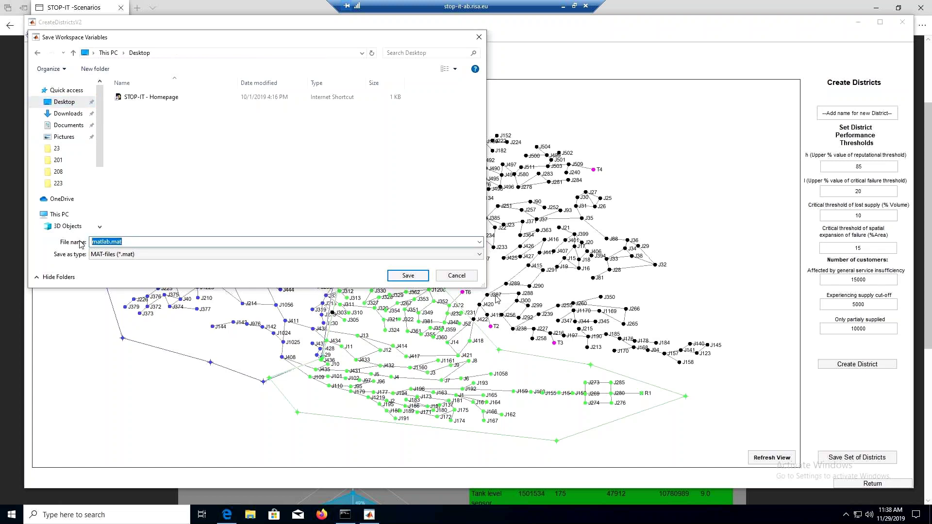
type("DemoSwet")
key("BackSpace")
key("BackSpace")
key("BackSpace")
type("et")
left_click(401, 277)
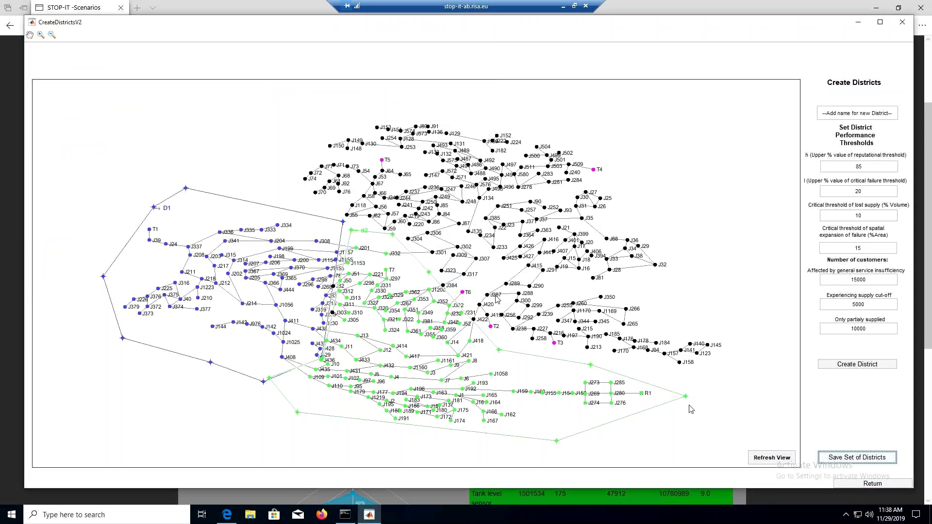
- Return to the main KPI window, import the district set DemoSet.mat from the Desktop, and maximize the window
left_click(865, 483)
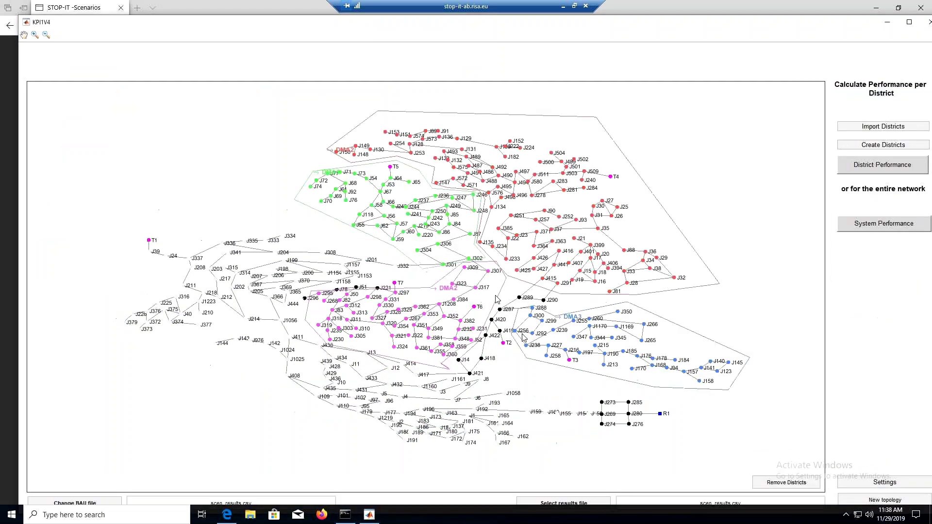
left_click(877, 128)
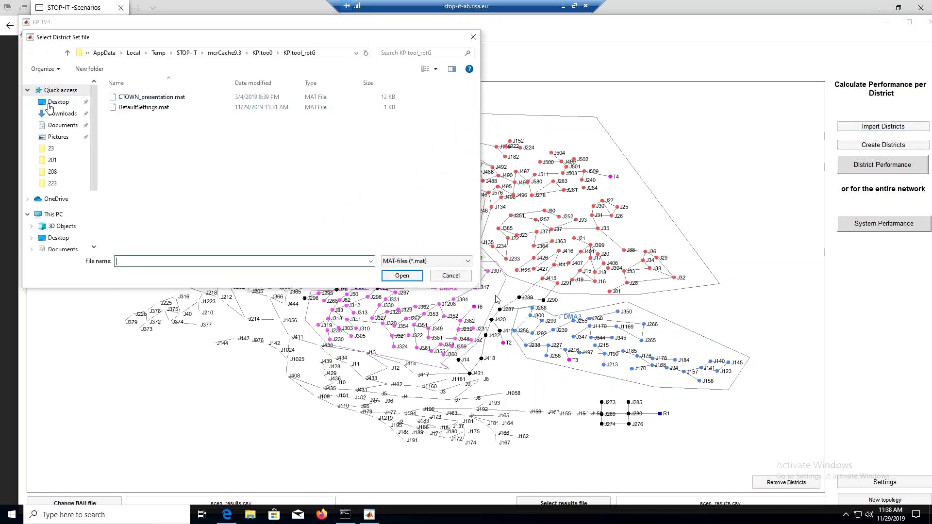
left_click(72, 104)
left_click(127, 98)
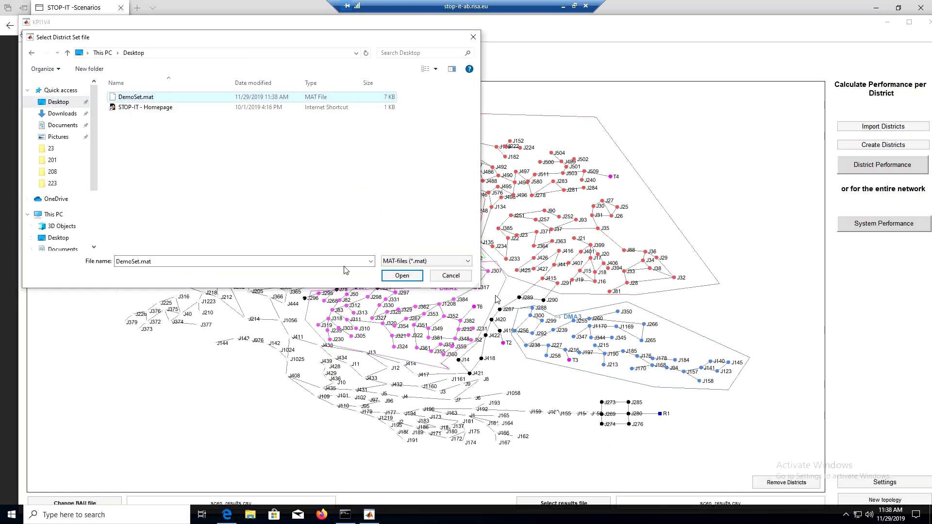
left_click(401, 276)
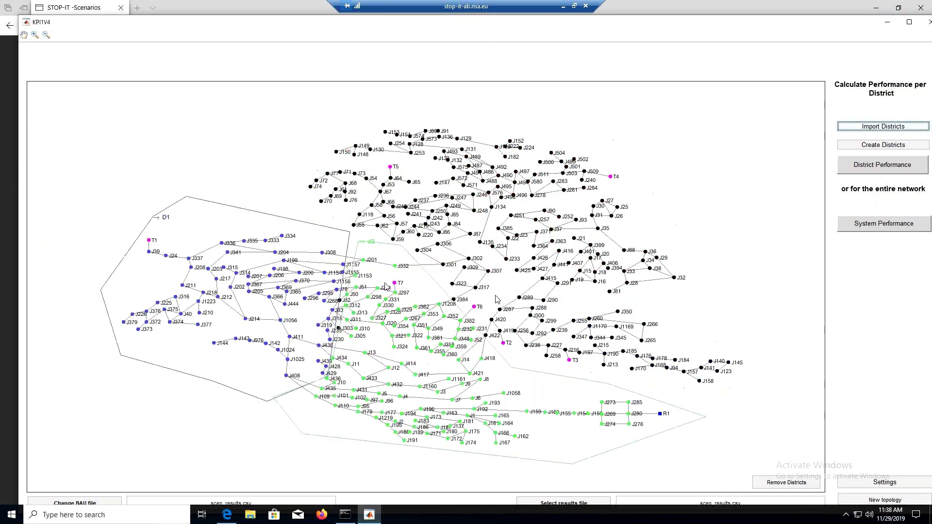
left_click(904, 24)
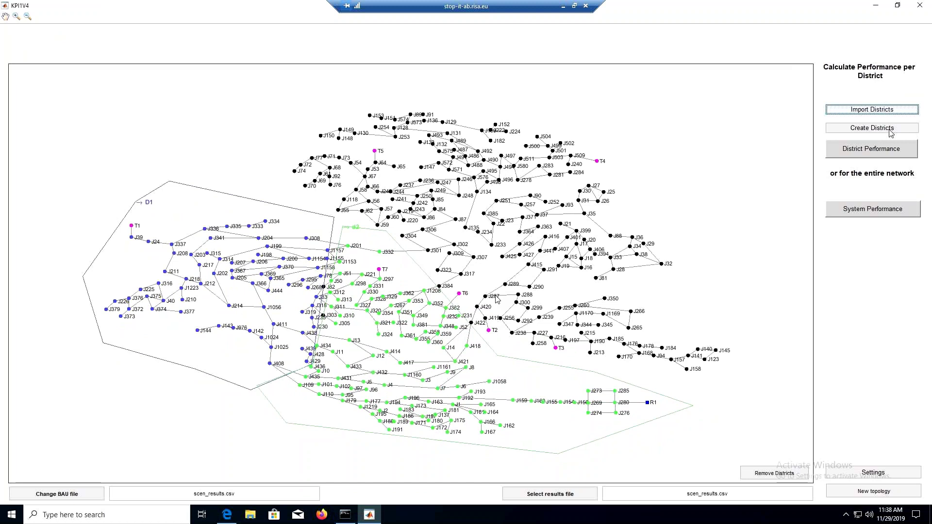
- Import the district set CTOWN_presentation.mat in place of the current districts
left_click(882, 110)
left_click(133, 78)
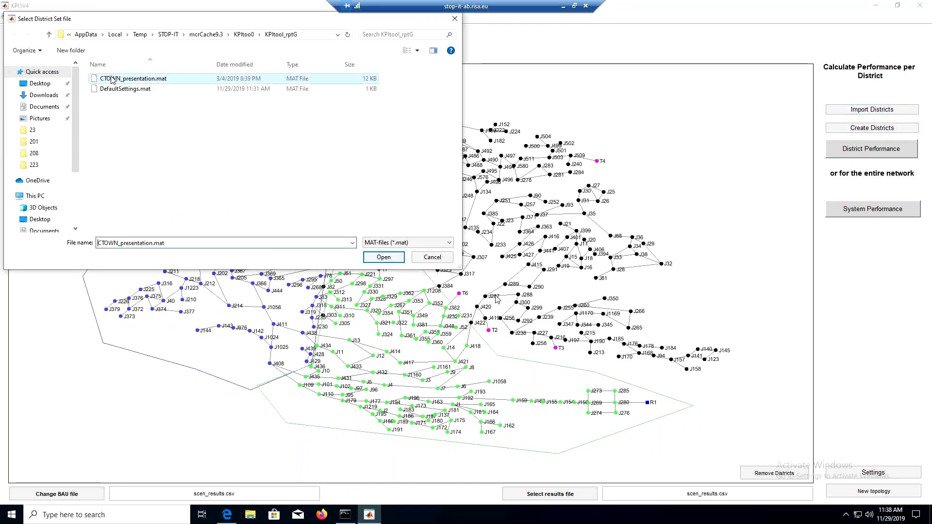
left_click(376, 261)
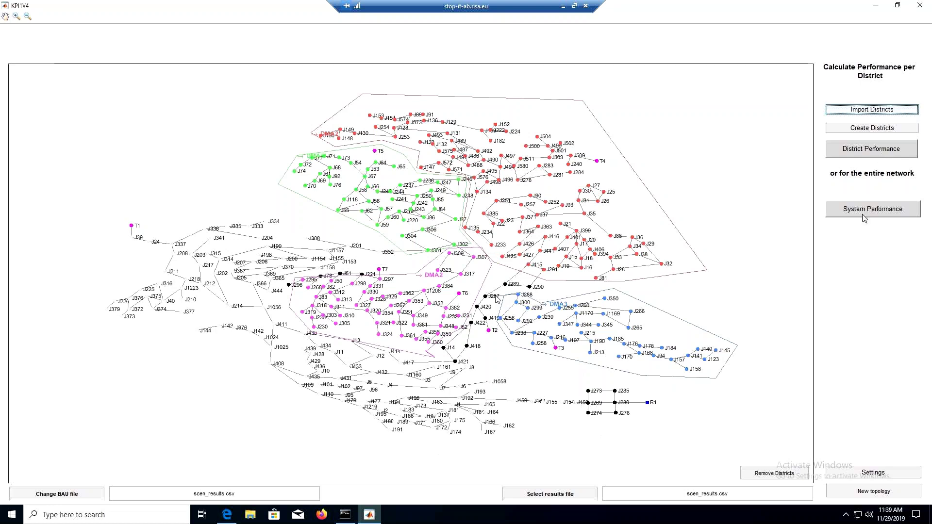
left_click(862, 154)
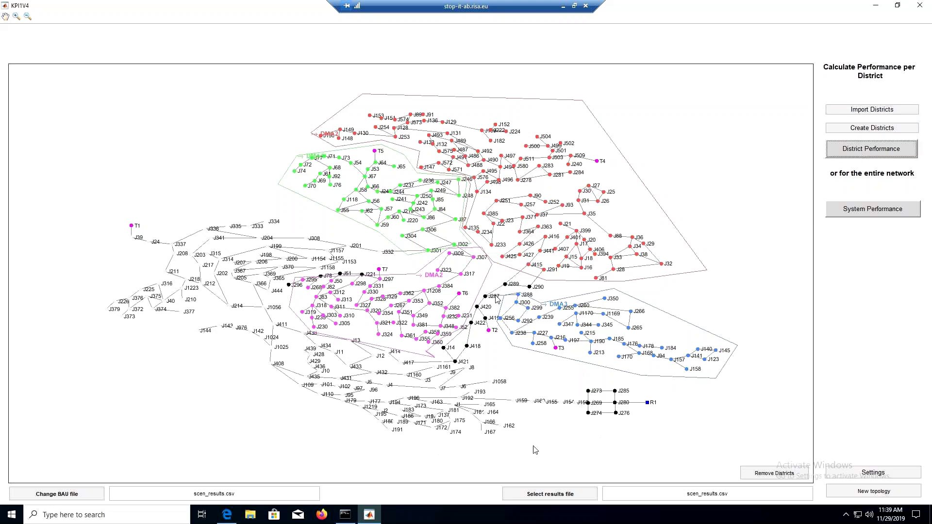
left_click(546, 494)
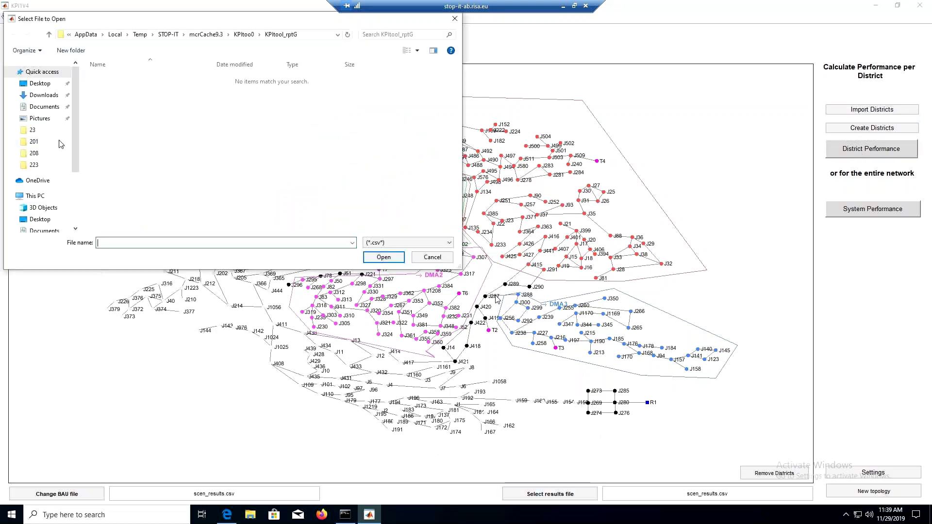
left_click(45, 165)
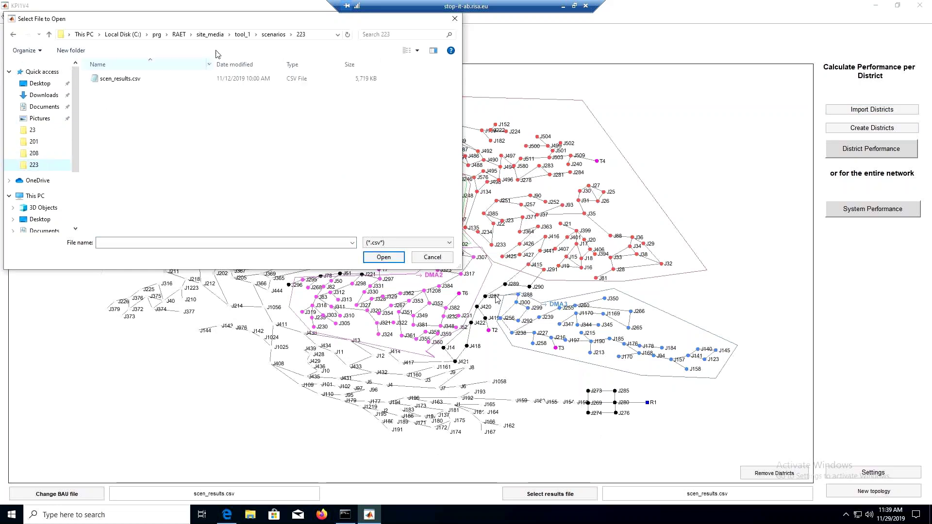
left_click(273, 34)
left_click(456, 19)
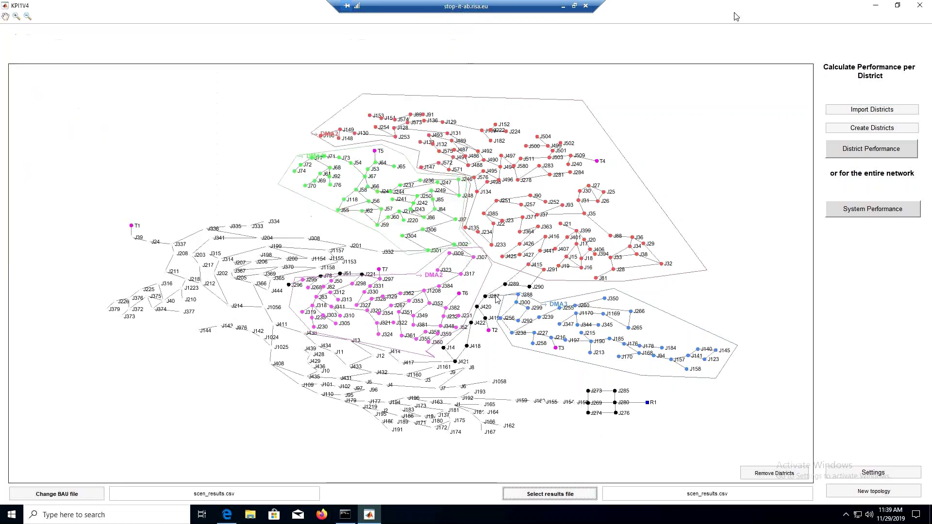
- Check Test_Scenario on the second page of the STOP-IT scenario list, and load scen_results.csv from scenario folder 228 as the KPI results file
left_click(874, 6)
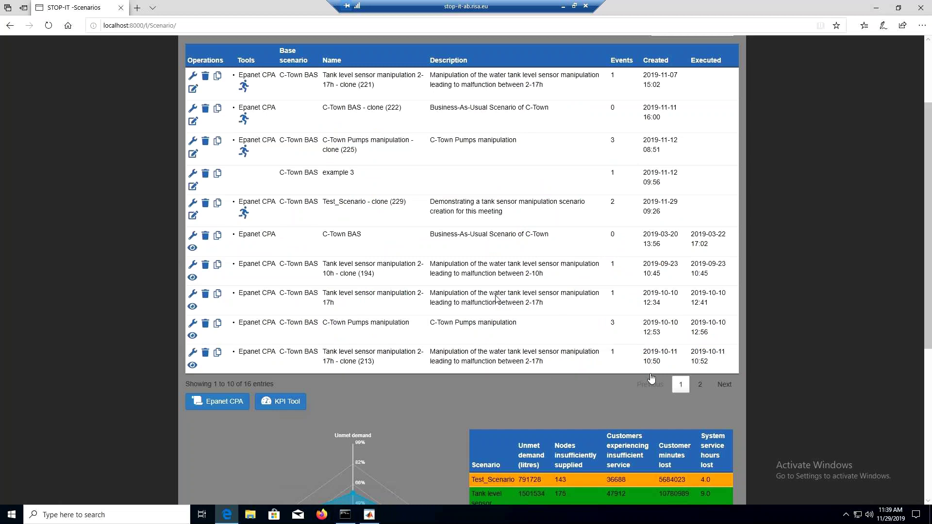
left_click(701, 386)
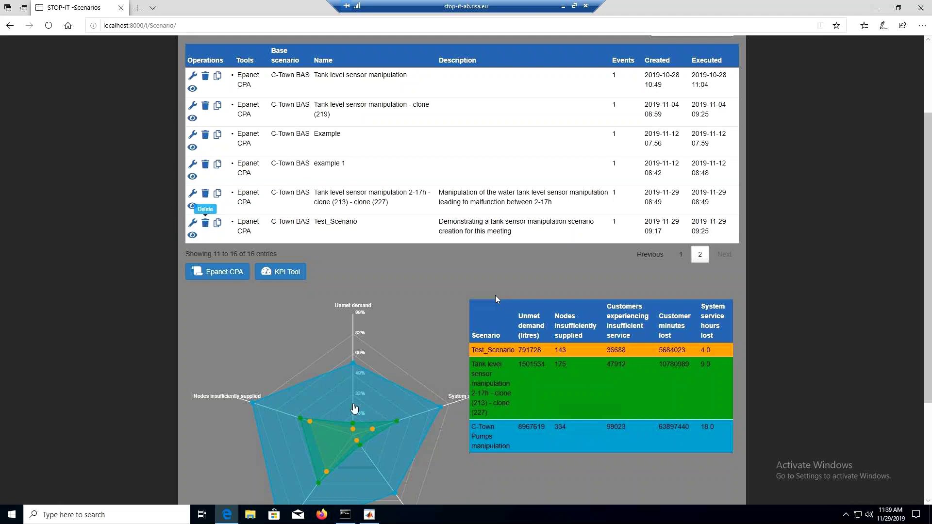
left_click(369, 515)
left_click(573, 494)
left_click(35, 165)
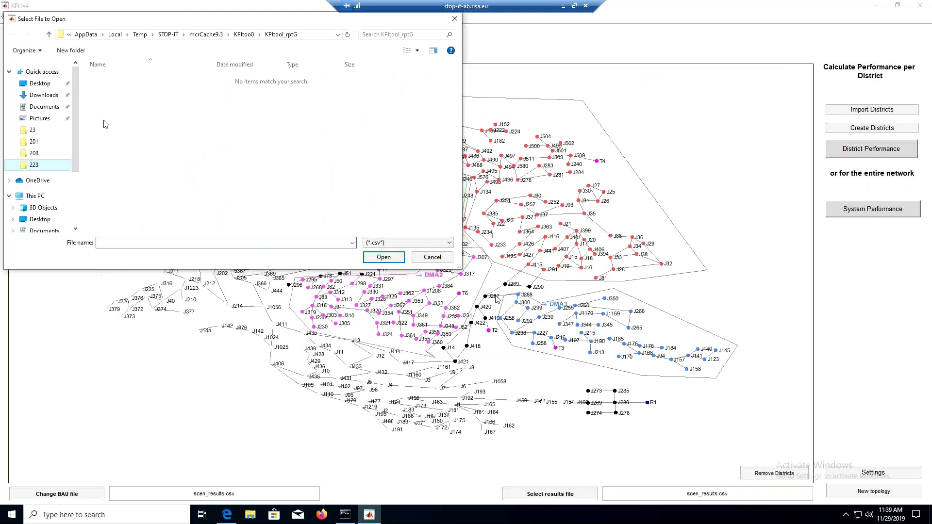
left_click(270, 35)
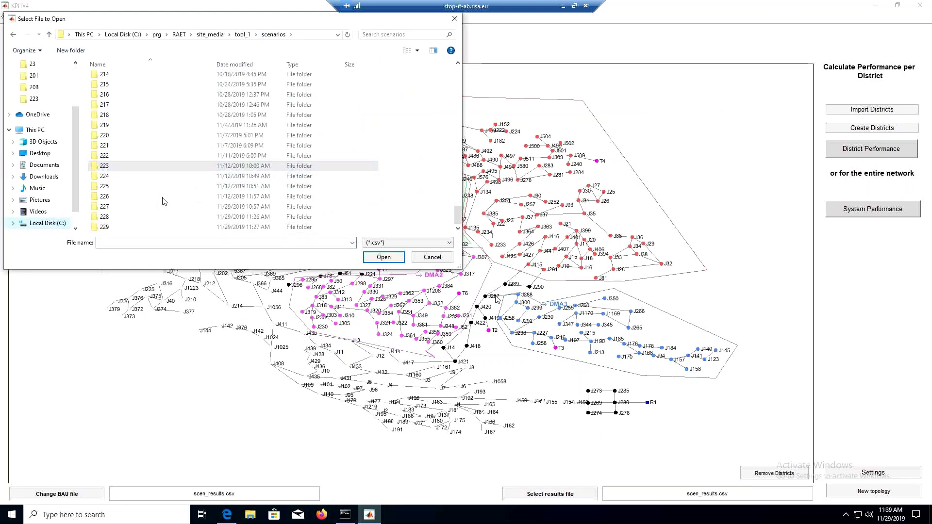
scroll(140, 221, "down", 2)
double_click(126, 217)
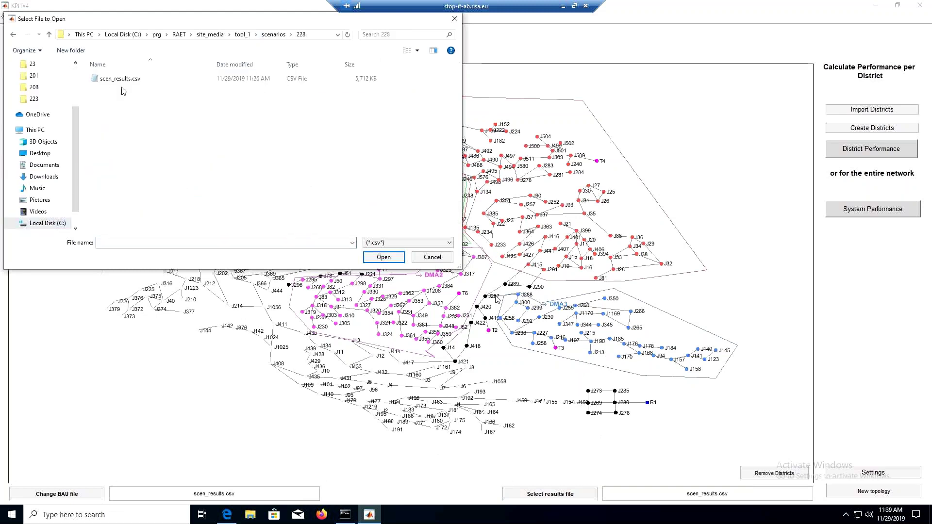
left_click(121, 79)
left_click(384, 257)
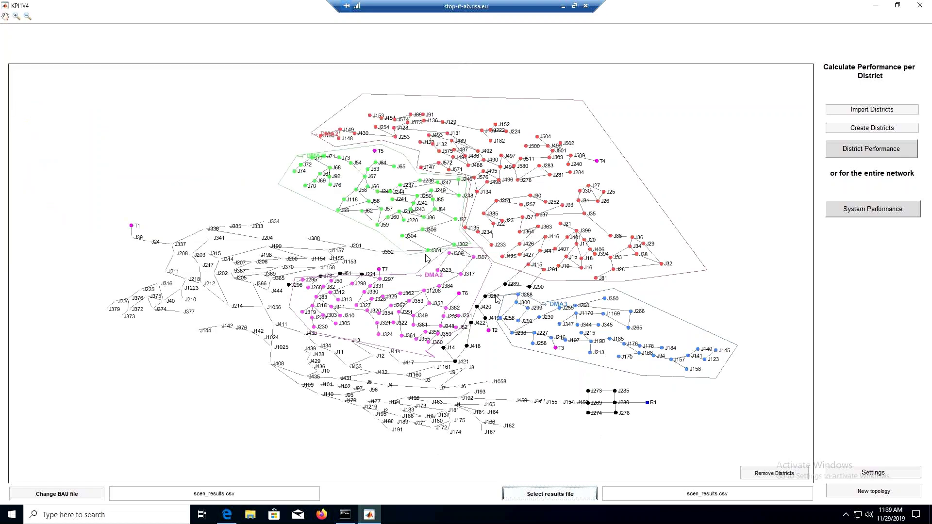
- Calculate the district performance and reposition the performance figure and the network topology overview
left_click(894, 154)
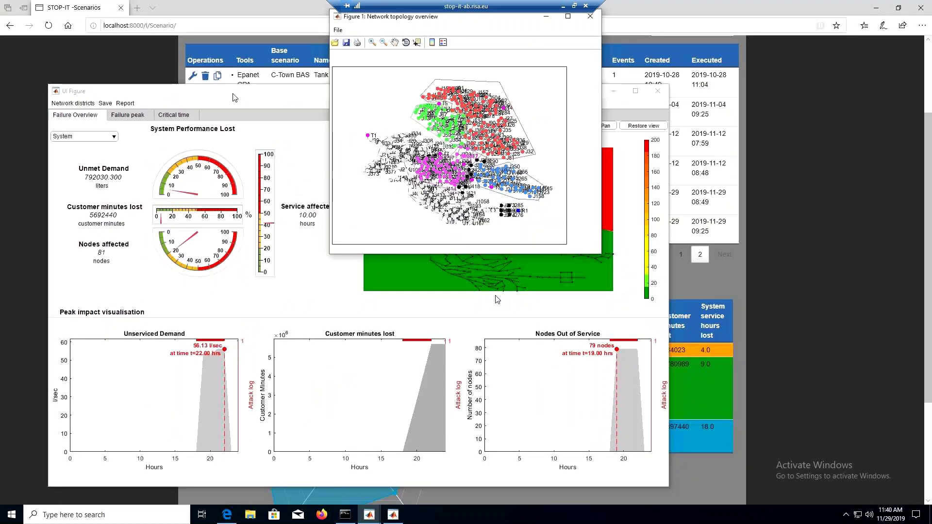
left_click_drag(234, 97, 294, 95)
left_click_drag(357, 19, 345, 96)
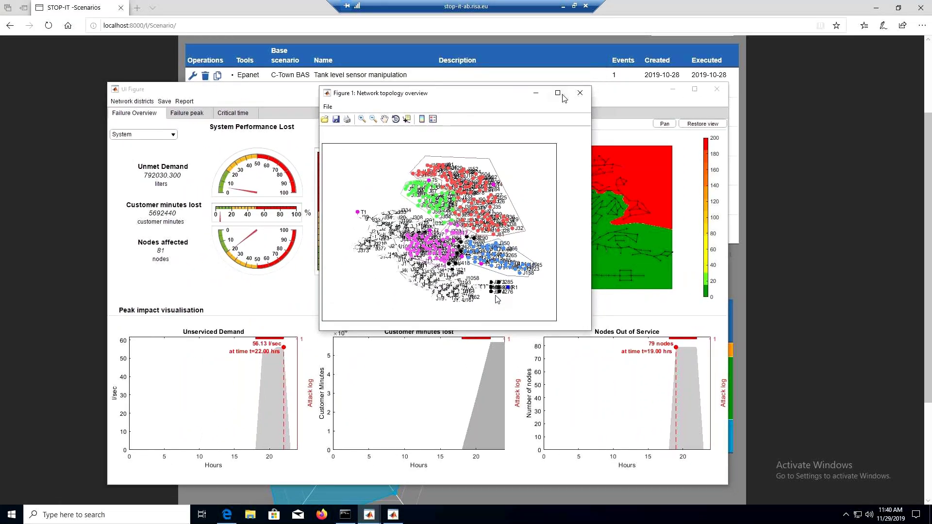
- Examine the network topology overview at full size, close it, and recall the selected districts once more
left_click(563, 96)
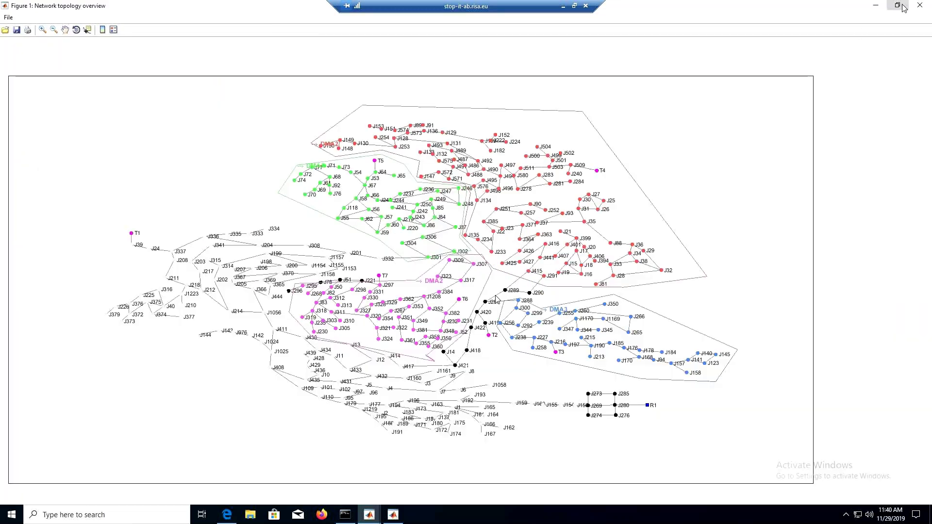
left_click(903, 6)
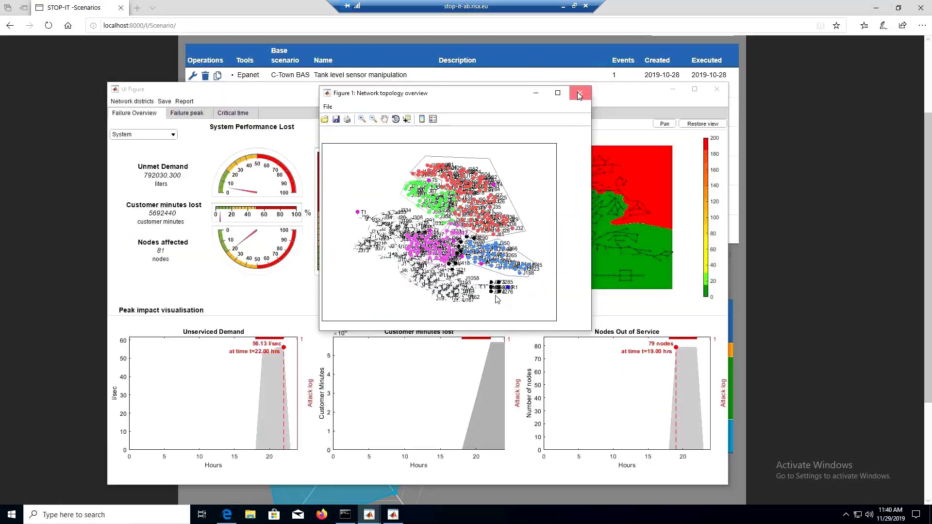
left_click(580, 94)
left_click(132, 101)
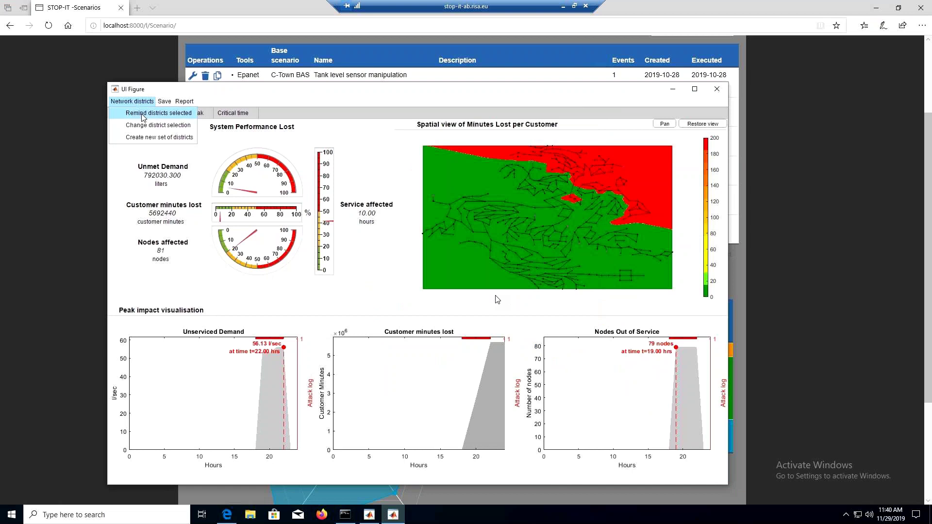
left_click(143, 115)
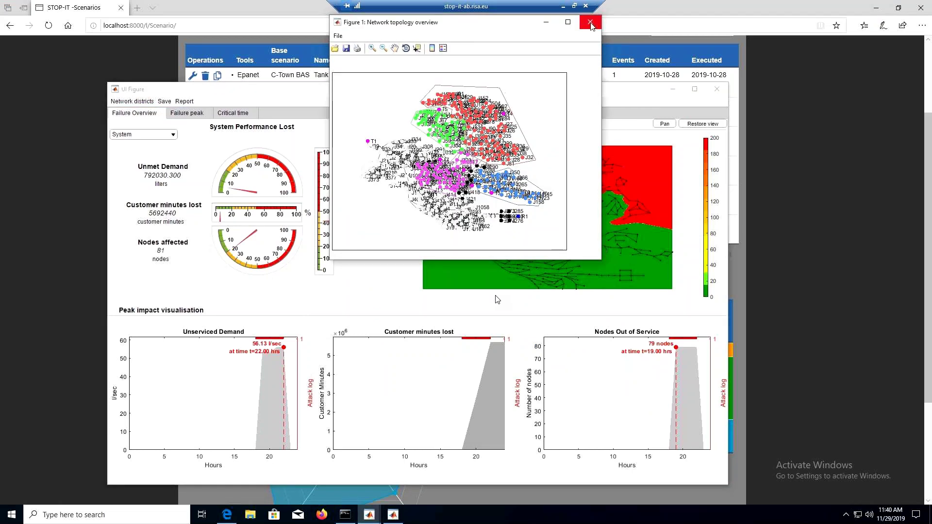
left_click(591, 23)
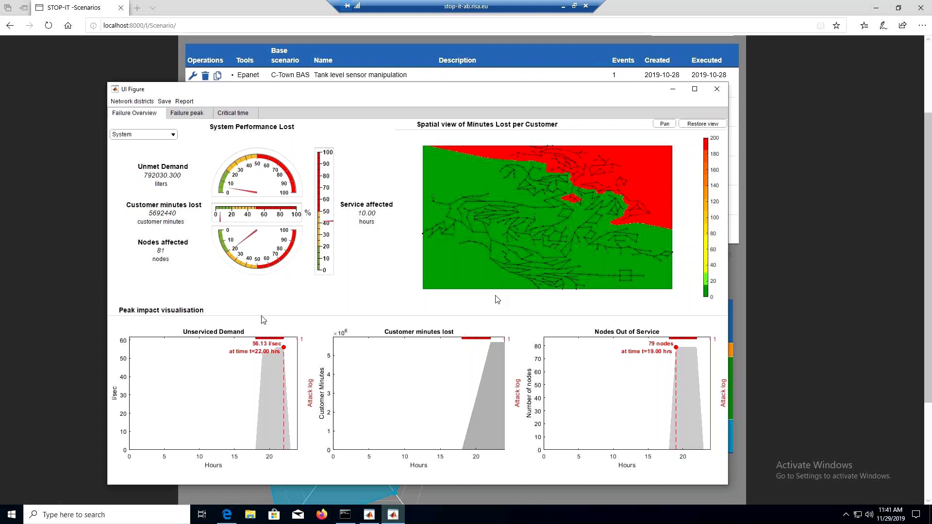
- Show the failure overview for district DMA2 and check its location on the enlarged map of selected districts
left_click(162, 139)
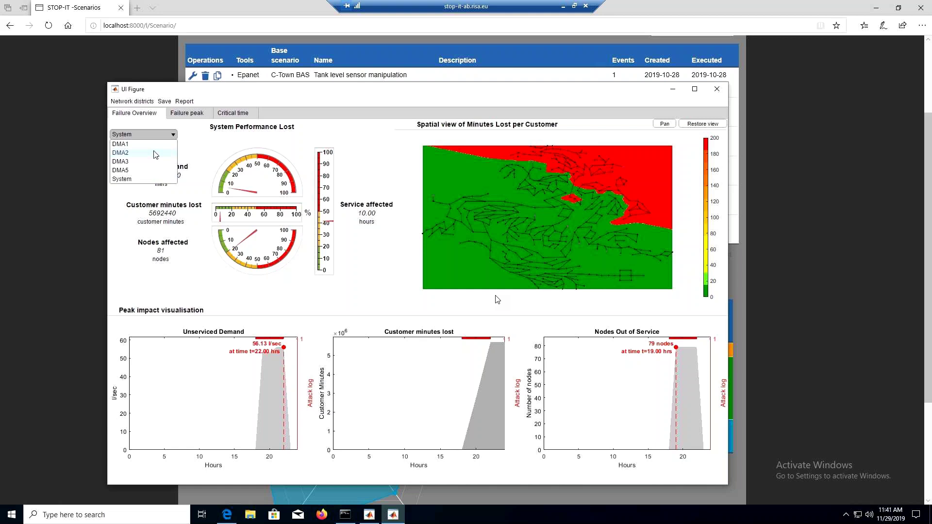
left_click(155, 154)
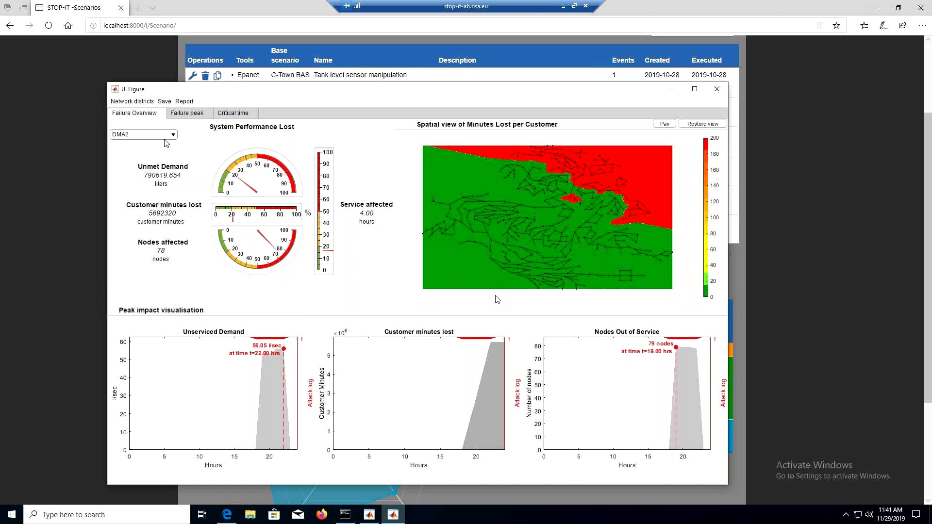
left_click(131, 101)
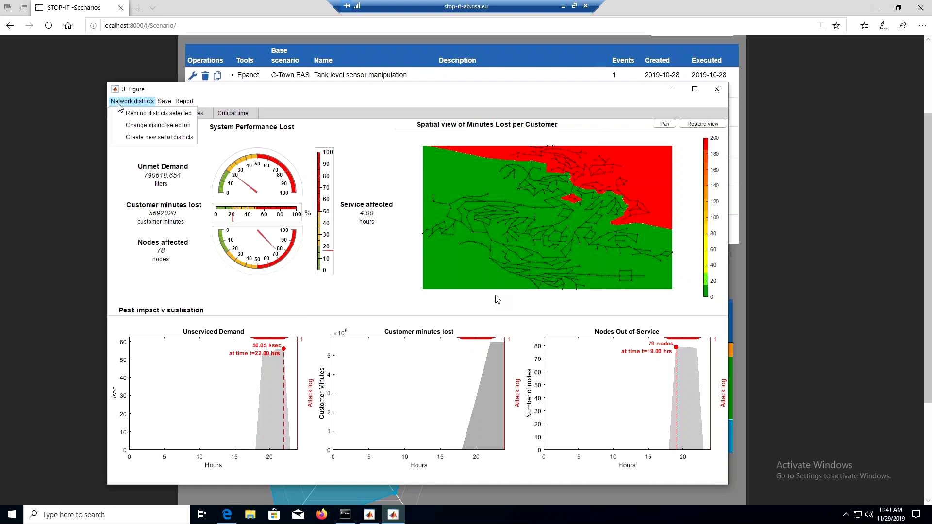
left_click(131, 115)
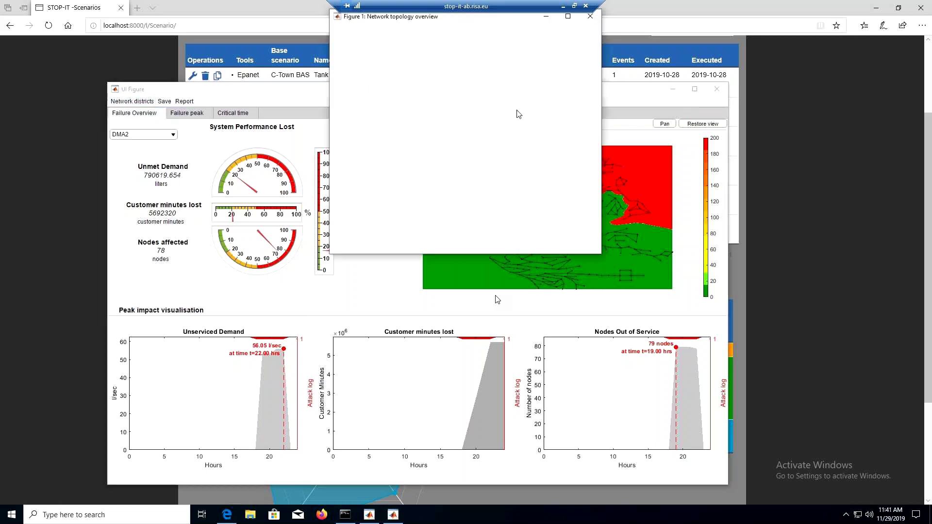
left_click(573, 23)
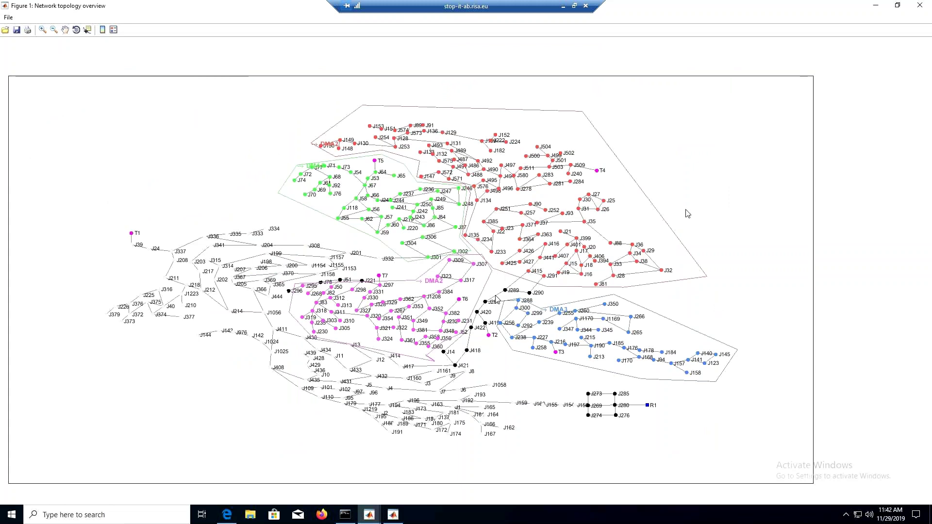
left_click(920, 5)
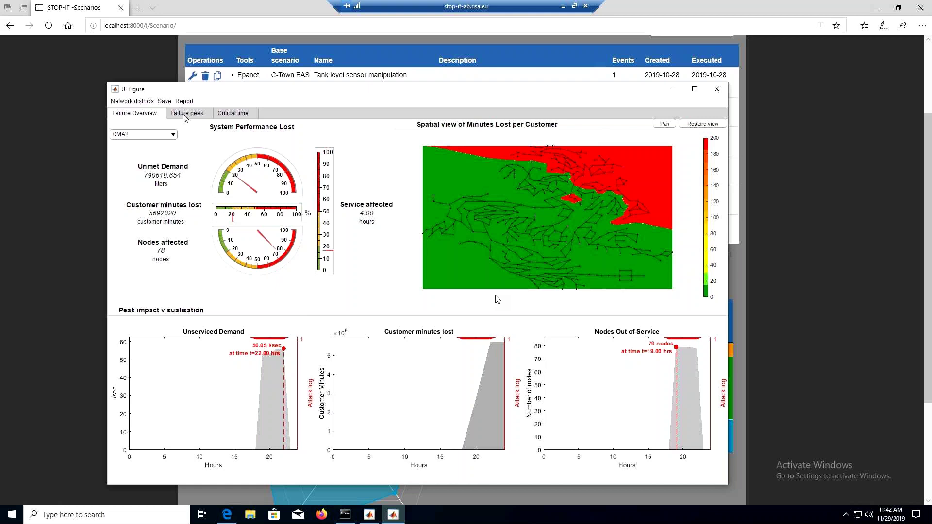
left_click(169, 136)
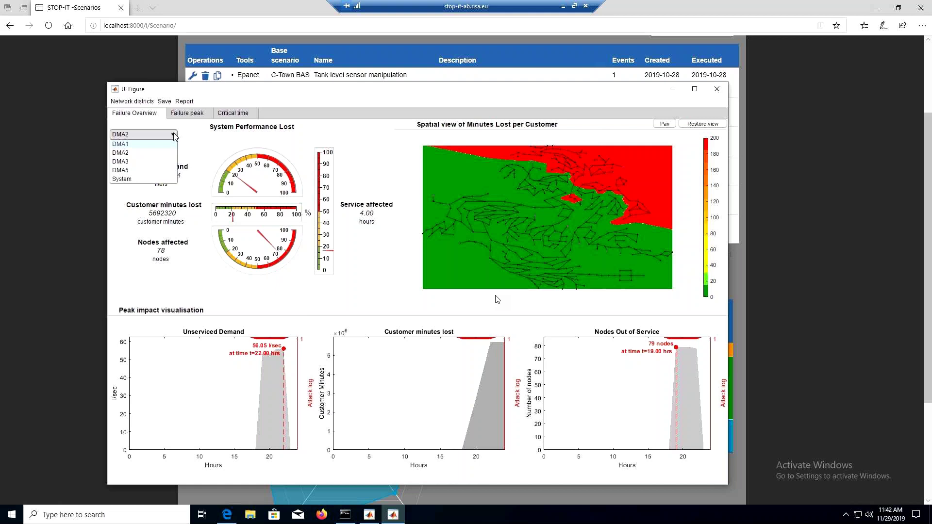
left_click(174, 134)
- Inspect the failure peak by spatial expansion for the whole system and DMA2, and by lost supply for DMA2
left_click(189, 115)
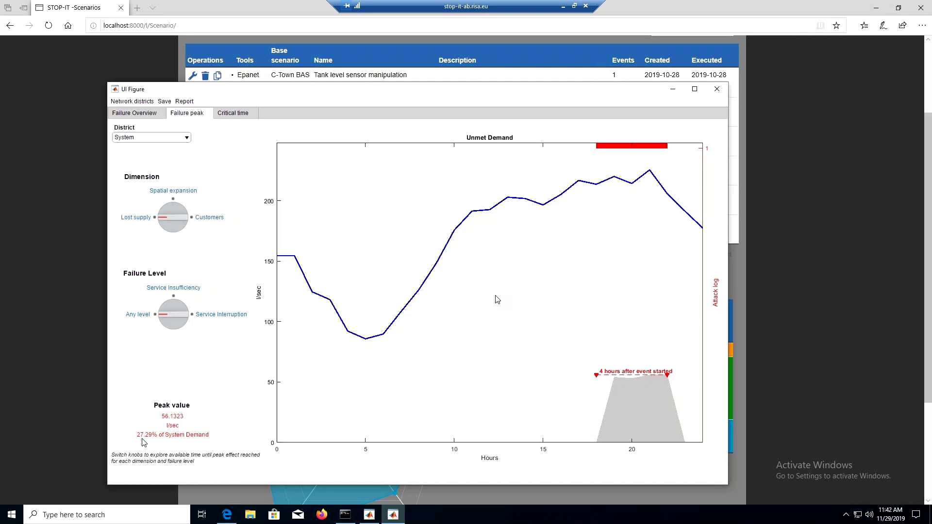
left_click(175, 210)
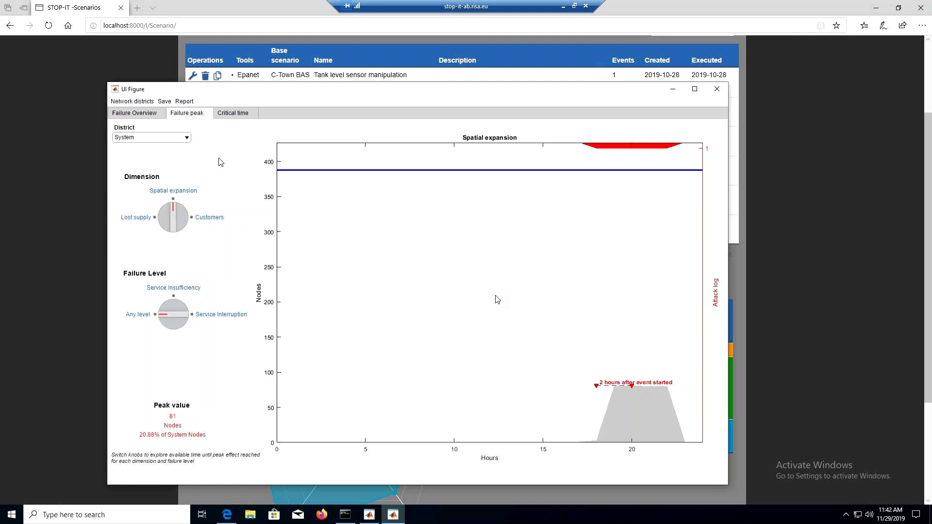
left_click(181, 139)
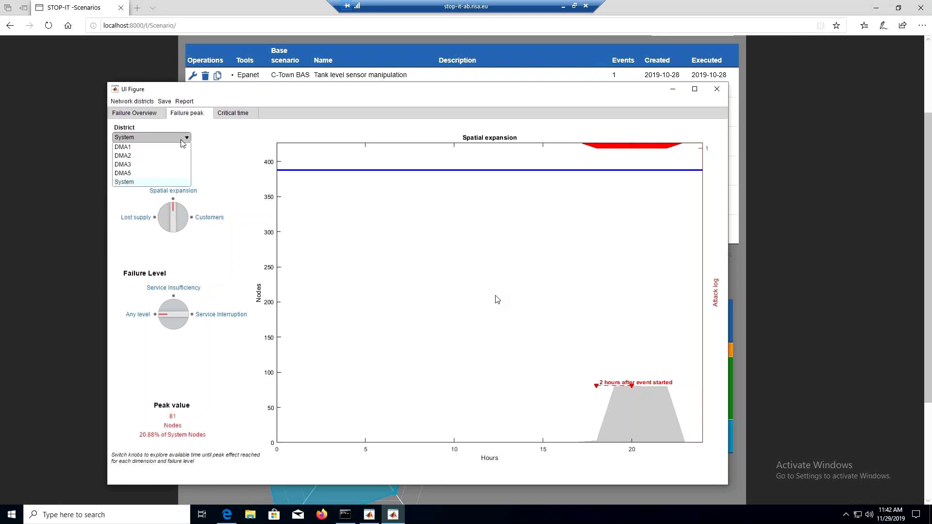
left_click(166, 156)
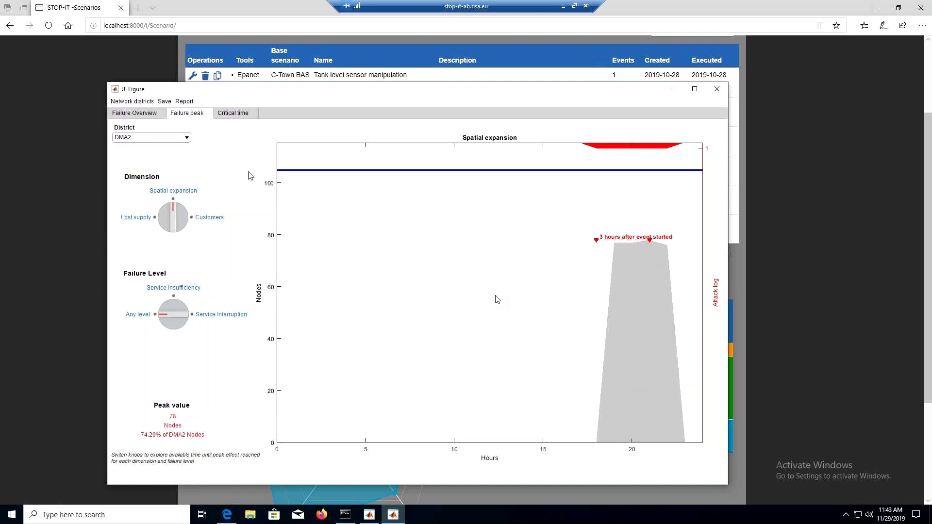
left_click_drag(405, 91, 408, 77)
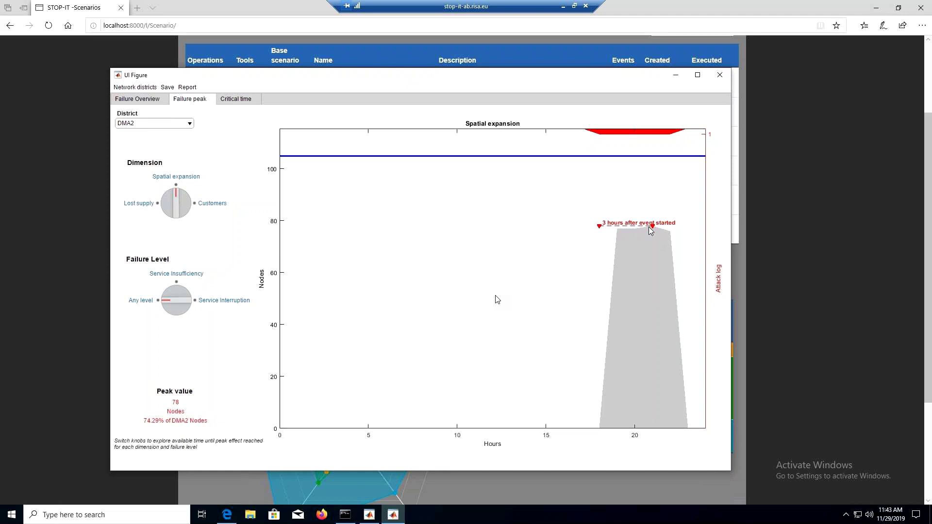
left_click(163, 203)
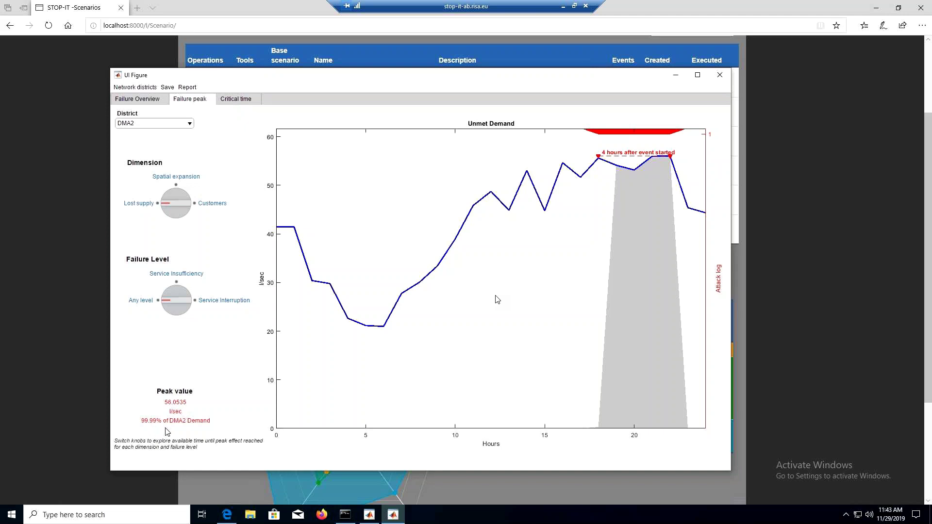
- Inspect the critical time for the whole system with the dimension set to spatial expansion
left_click(235, 100)
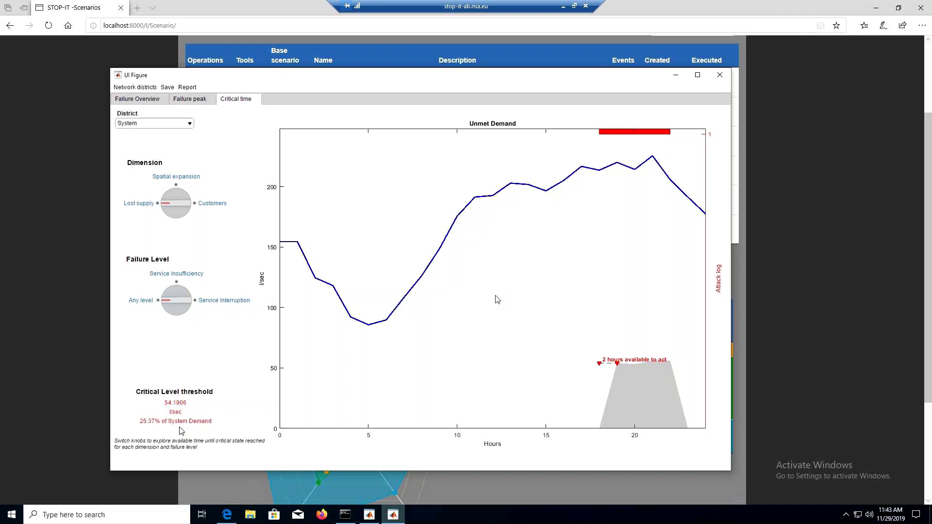
left_click(174, 196)
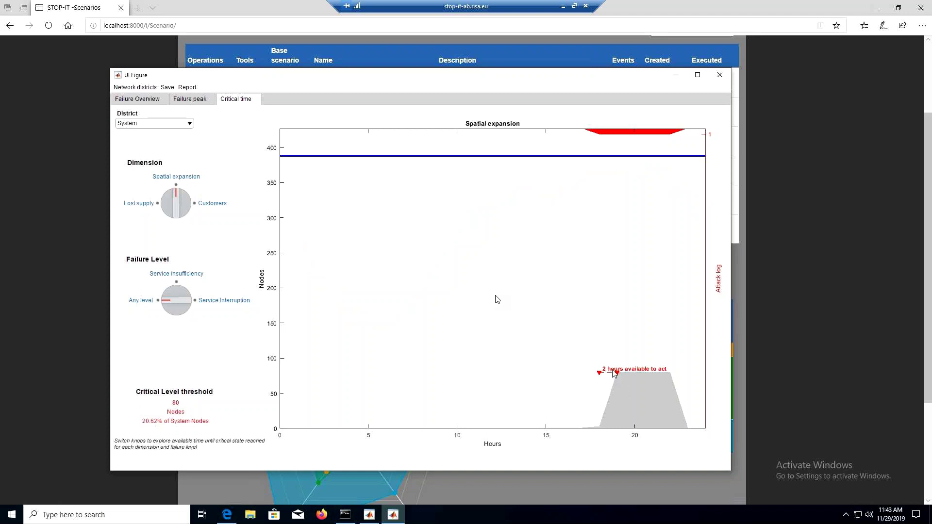
- Generate the KPI Tool report for the analysed scenario, dismissing the progress messages and the data verification wait dialog
left_click(186, 87)
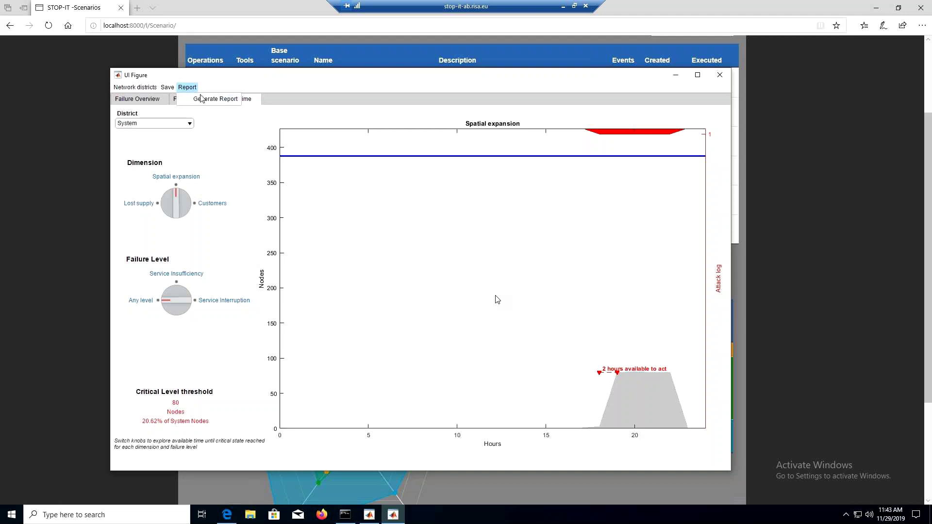
left_click(209, 100)
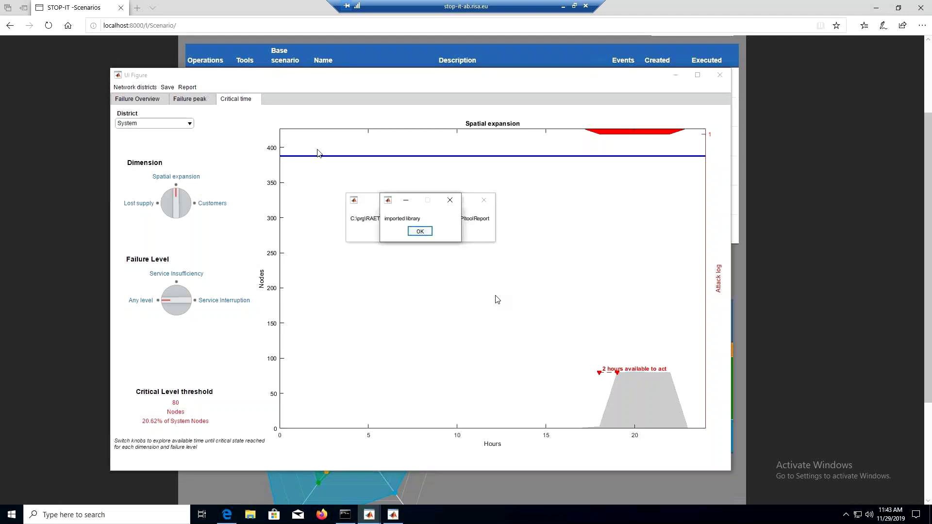
left_click(188, 88)
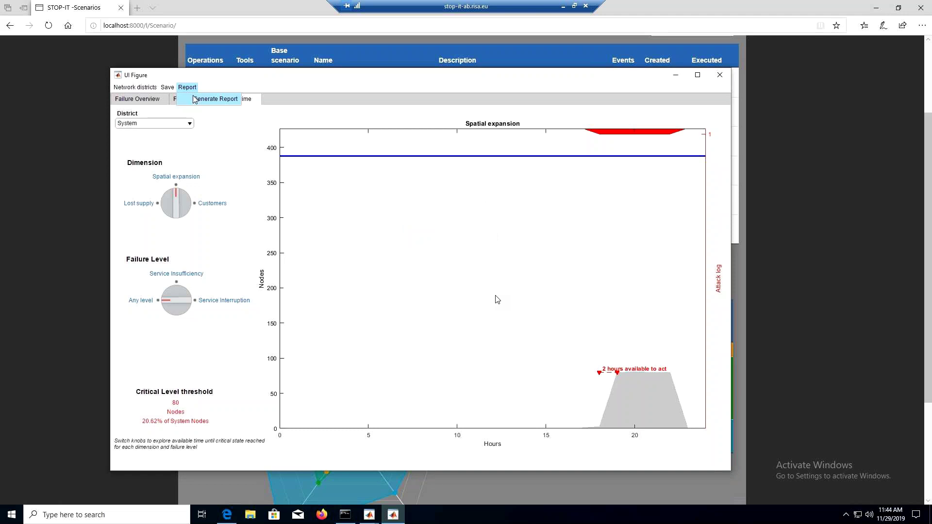
left_click(279, 89)
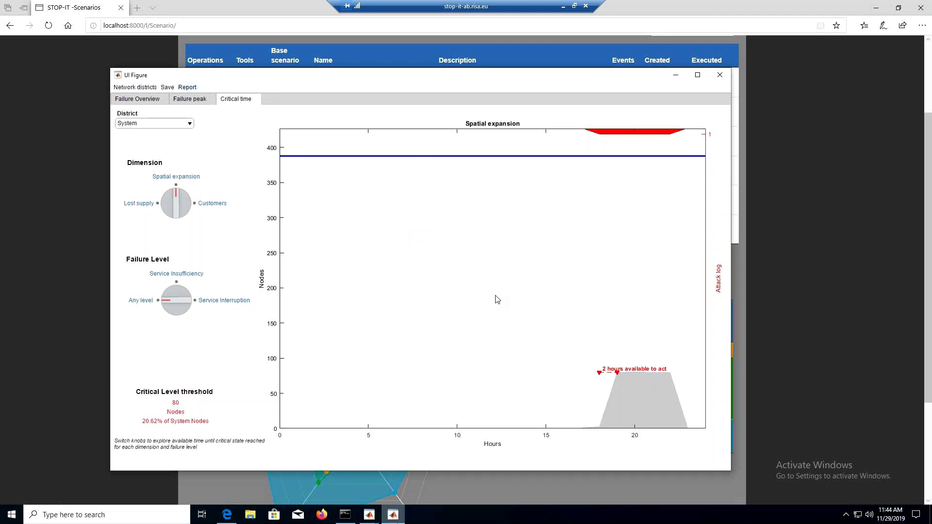
left_click(394, 513)
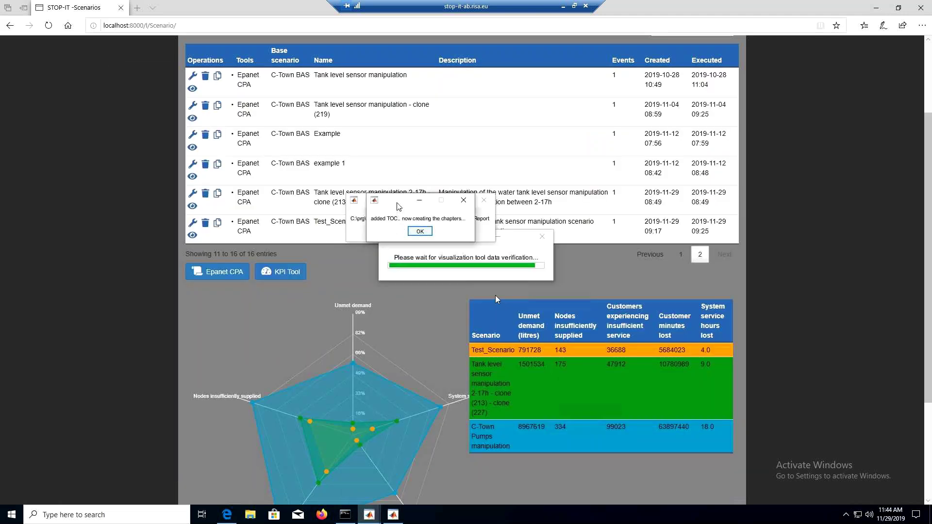
left_click(543, 236)
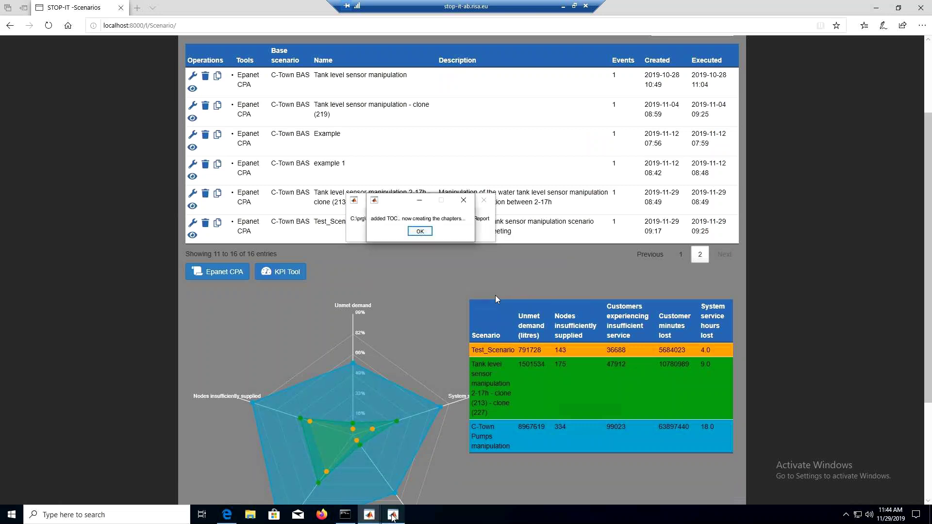
mouse_move(369, 514)
left_click(398, 475)
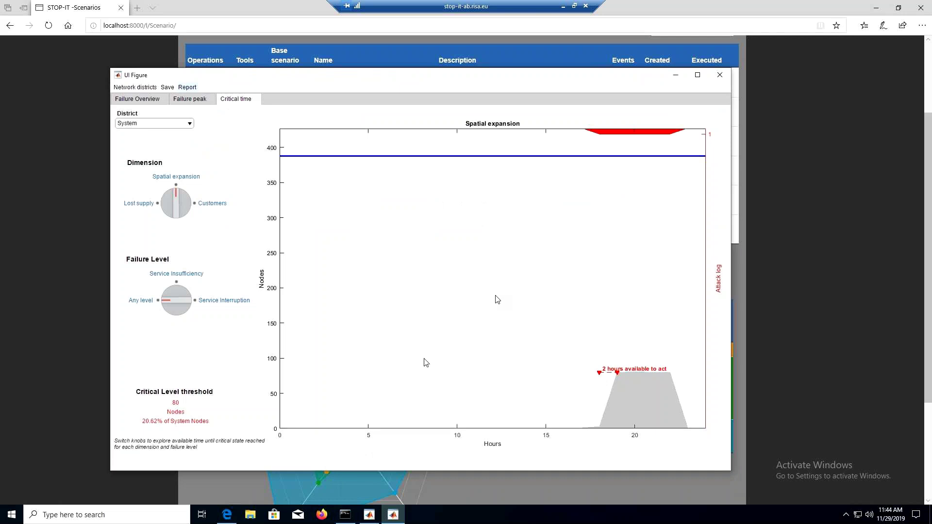
left_click(418, 233)
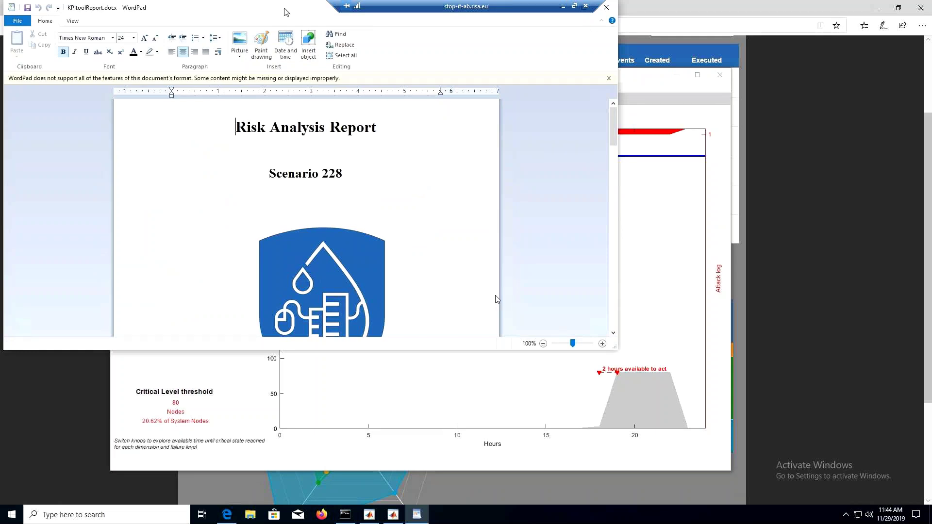
- Examine the Risk Analysis Report at full size from its cover through the System Level overview and Spatial Overview, and return to its beginning
left_click_drag(307, 25, 375, 52)
double_click(375, 52)
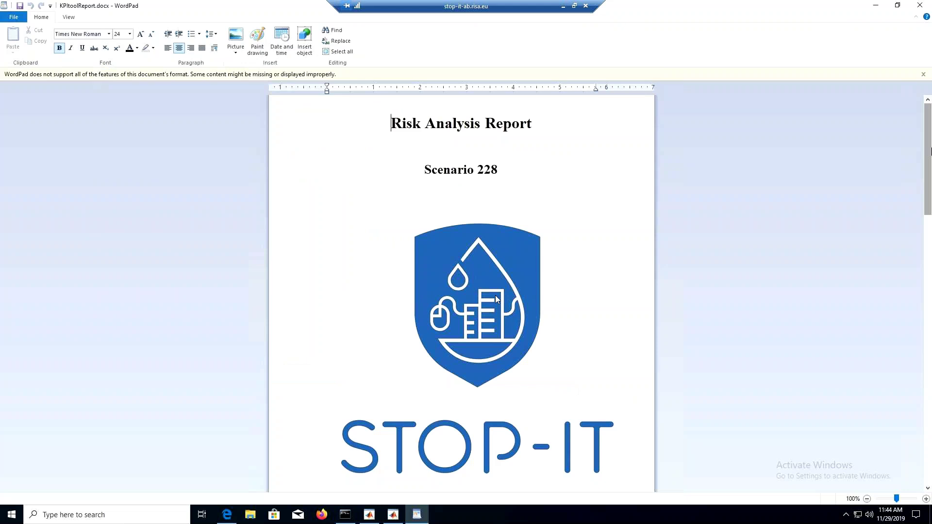
scroll(496, 299, "down", 1)
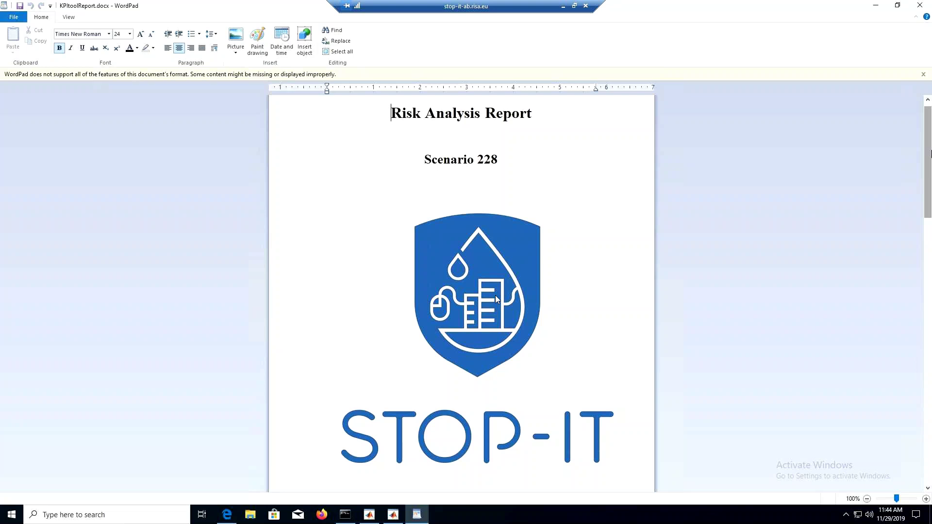
scroll(496, 299, "down", 5)
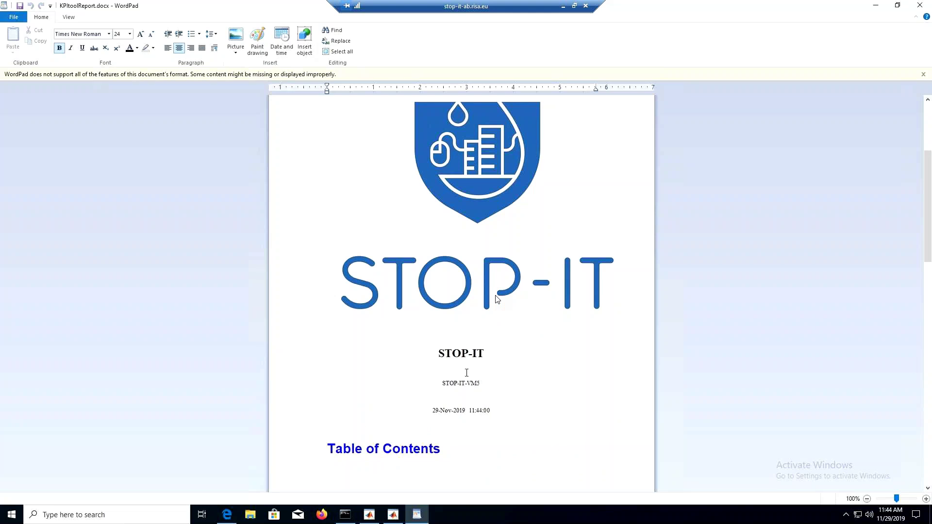
scroll(496, 298, "down", 5)
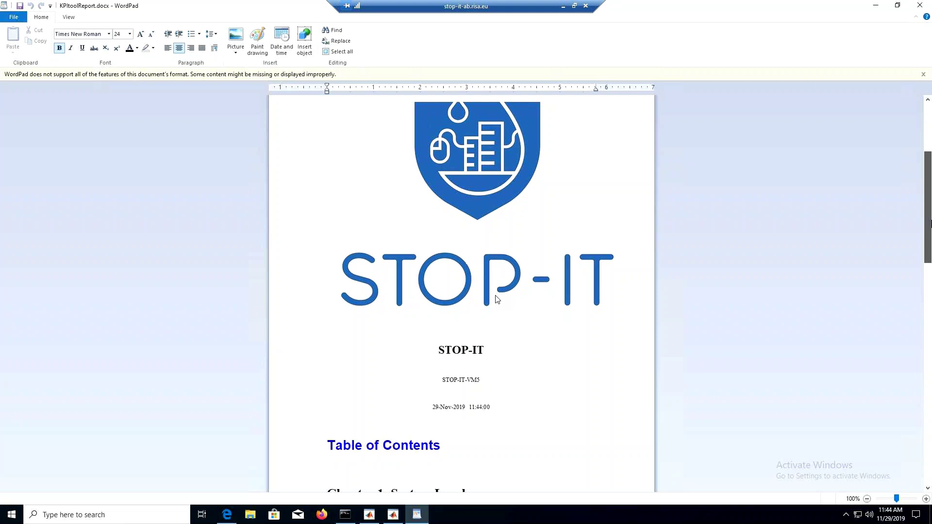
scroll(496, 299, "down", 1)
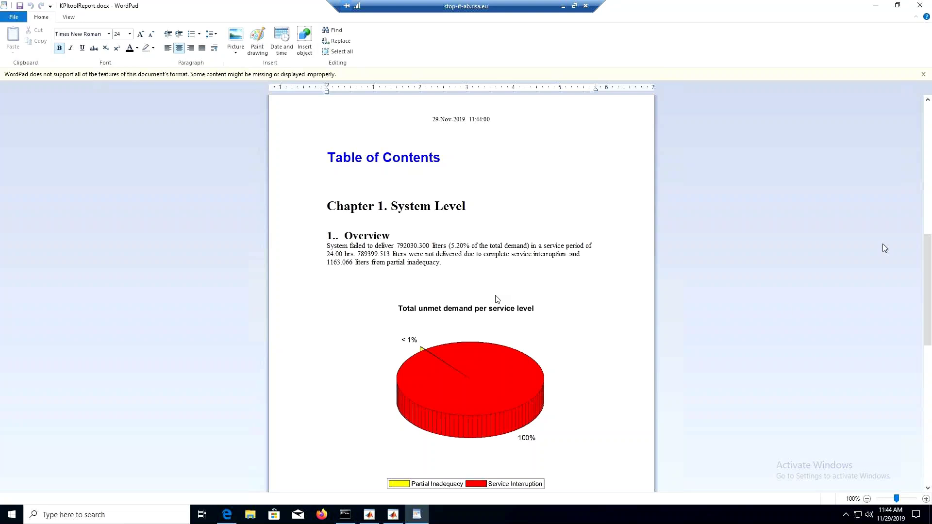
scroll(927, 312, "down", 3)
scroll(927, 311, "down", 5)
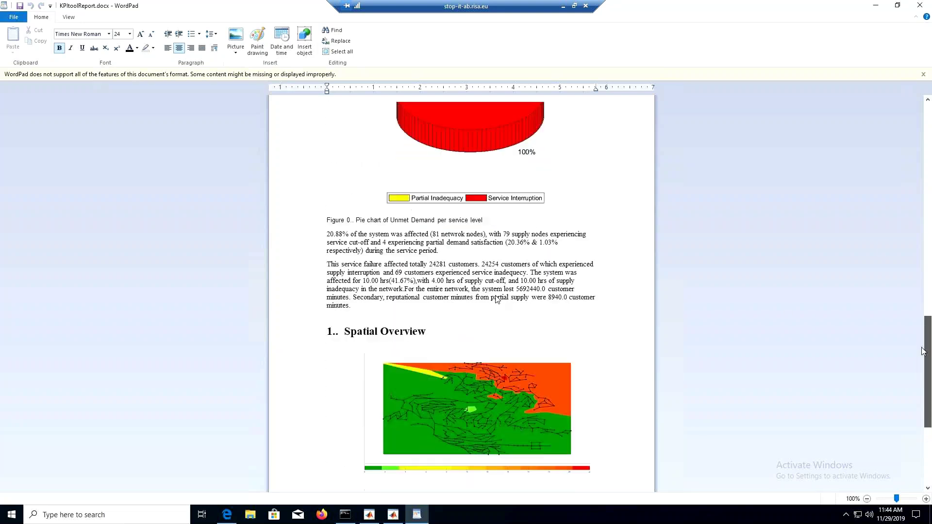
scroll(918, 361, "down", 2)
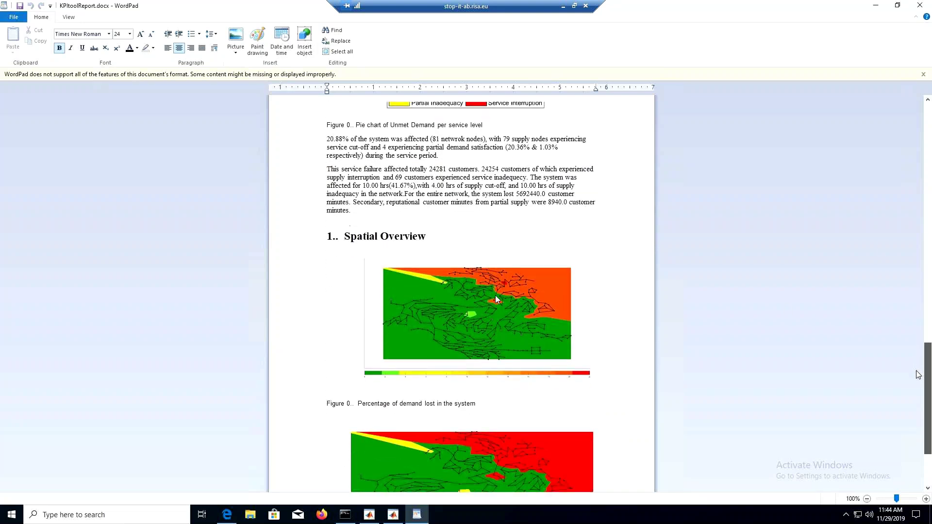
scroll(918, 380, "down", 1)
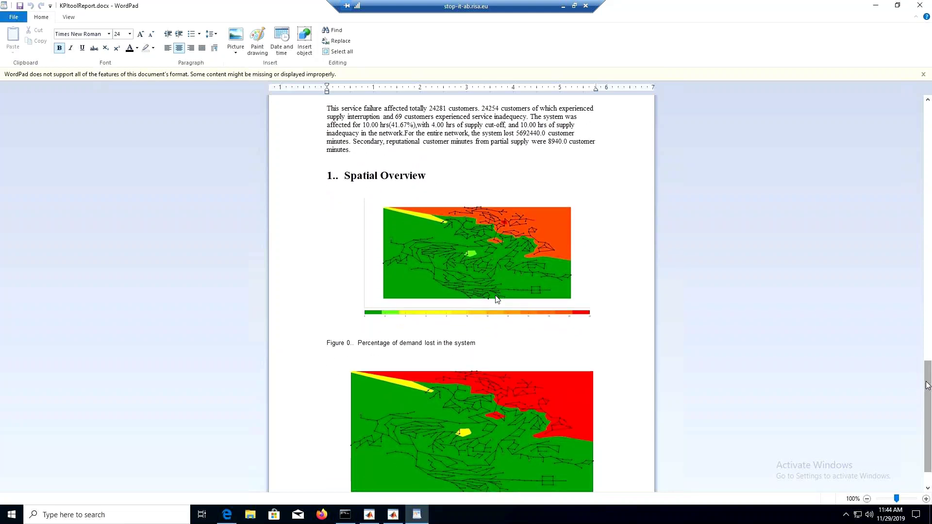
left_click(924, 75)
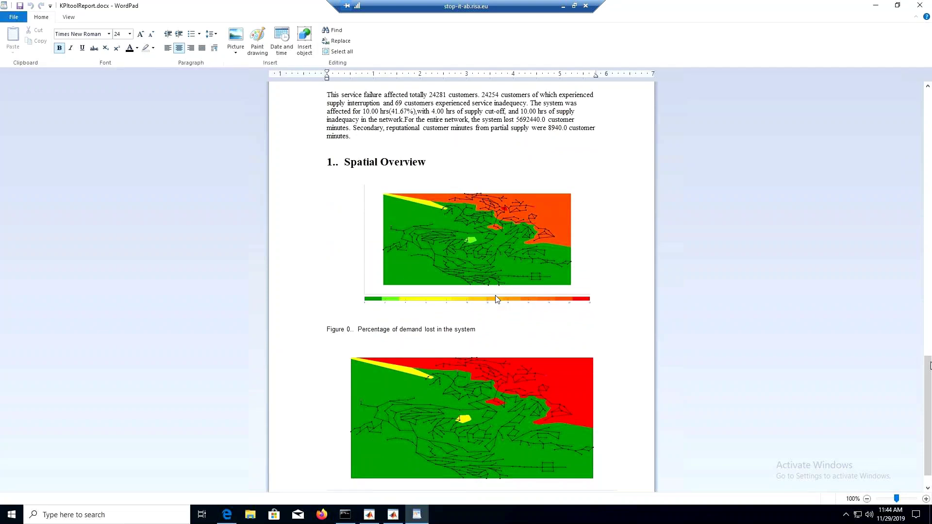
left_click_drag(929, 368, 931, 104)
scroll(497, 300, "up", 2)
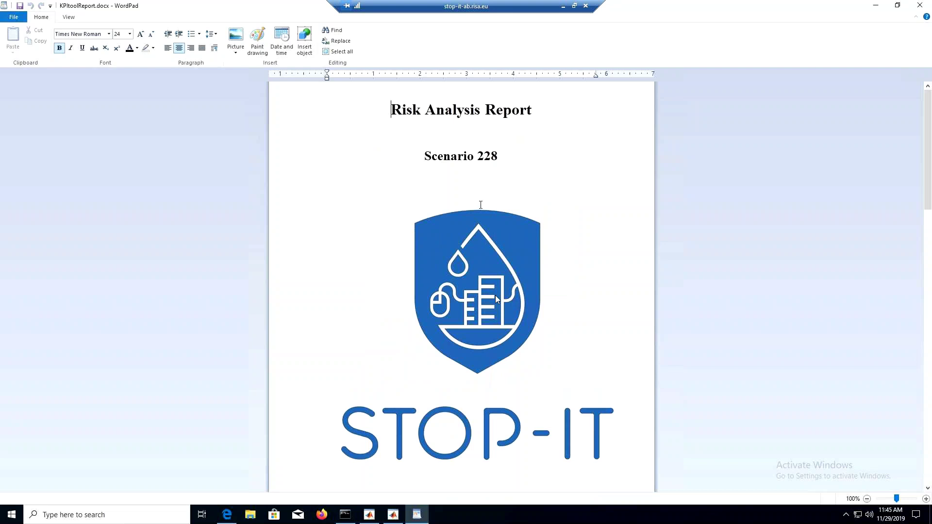
- Close the report document, acknowledge the report creation message, and close the KPI Tool window
left_click(929, 6)
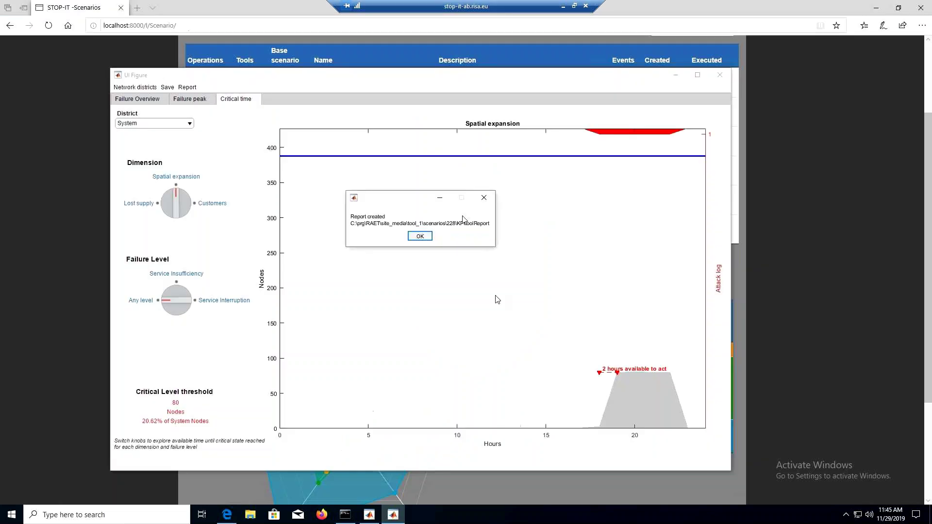
left_click(421, 237)
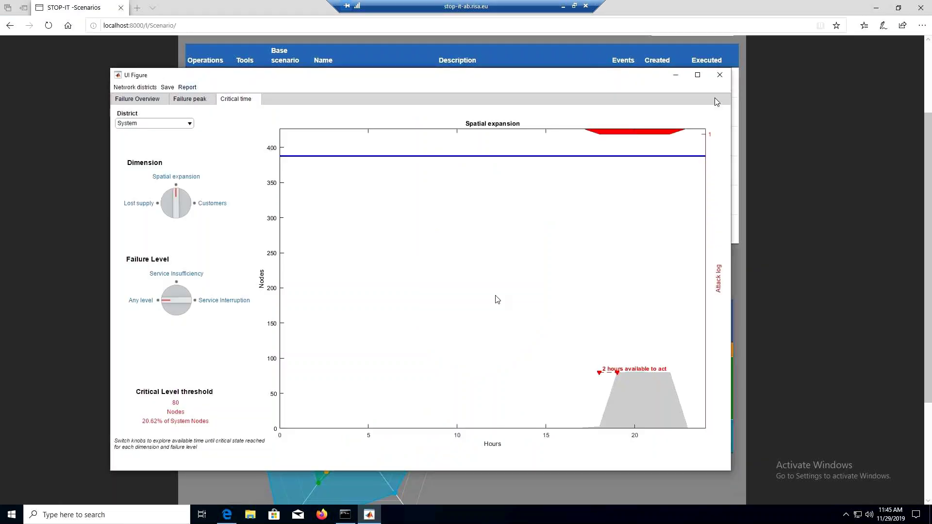
left_click_drag(624, 79, 659, 81)
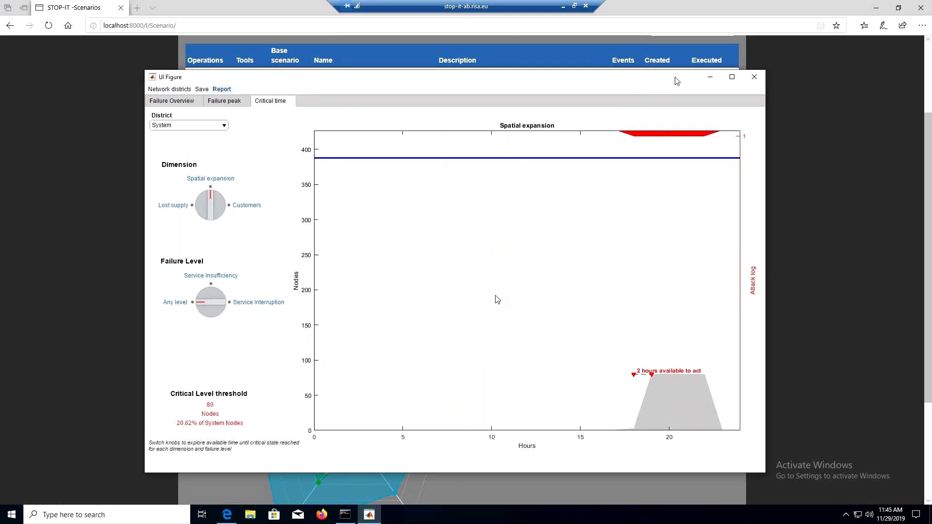
left_click(756, 78)
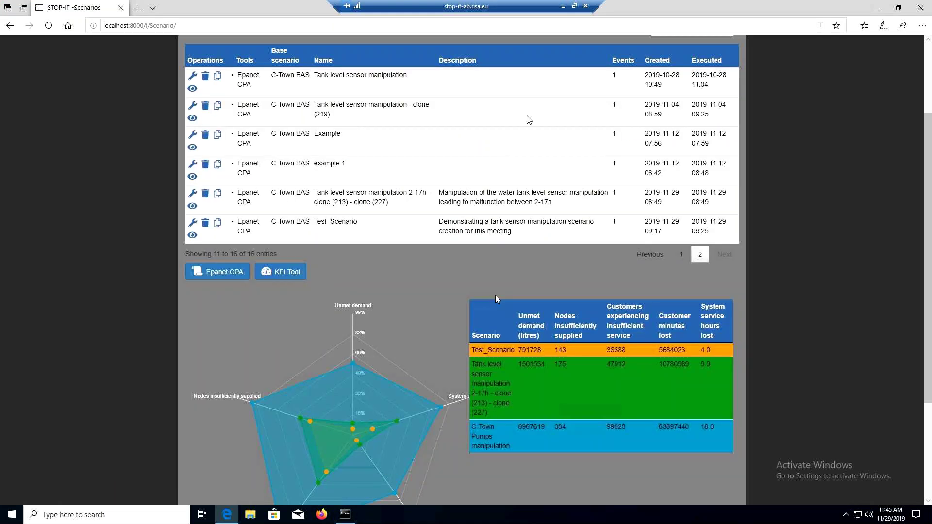
- Open the list of measures and start an advanced search on it
scroll(529, 120, "up", 3)
left_click(407, 48)
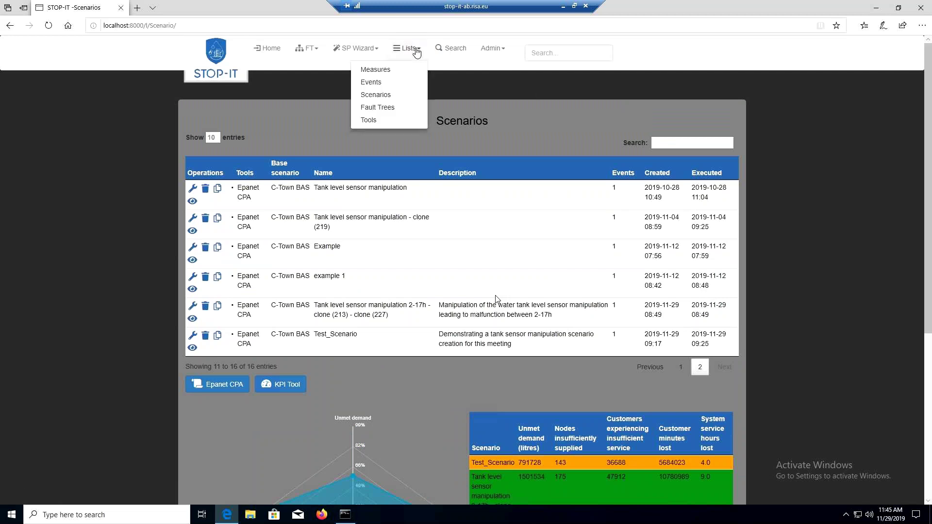
left_click(393, 75)
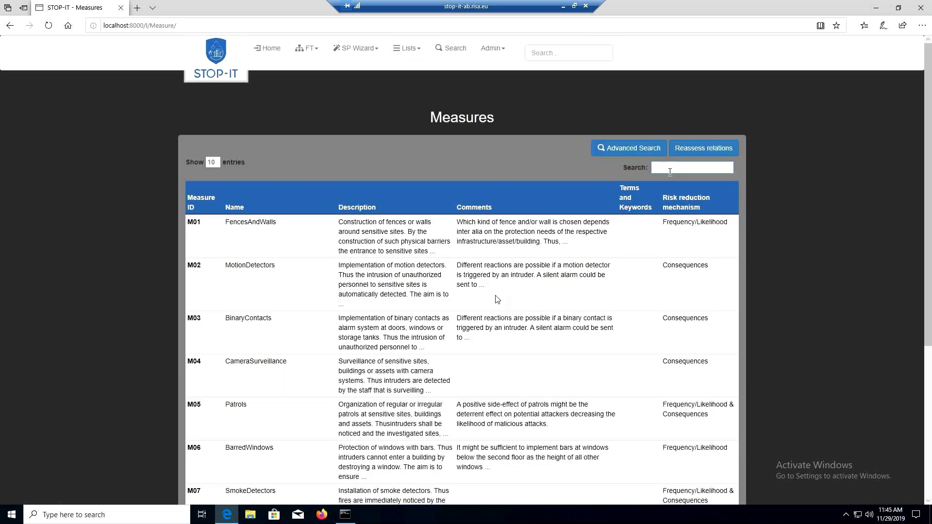
left_click(408, 48)
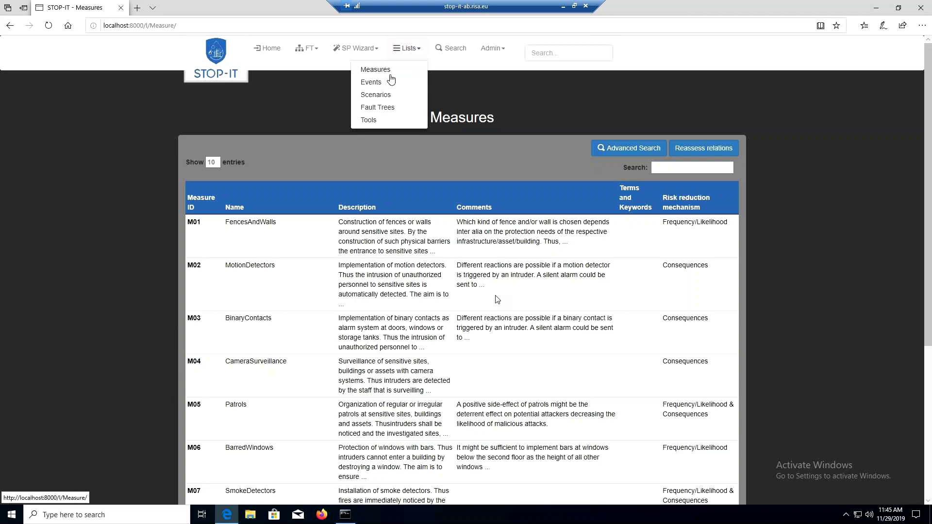
left_click(321, 101)
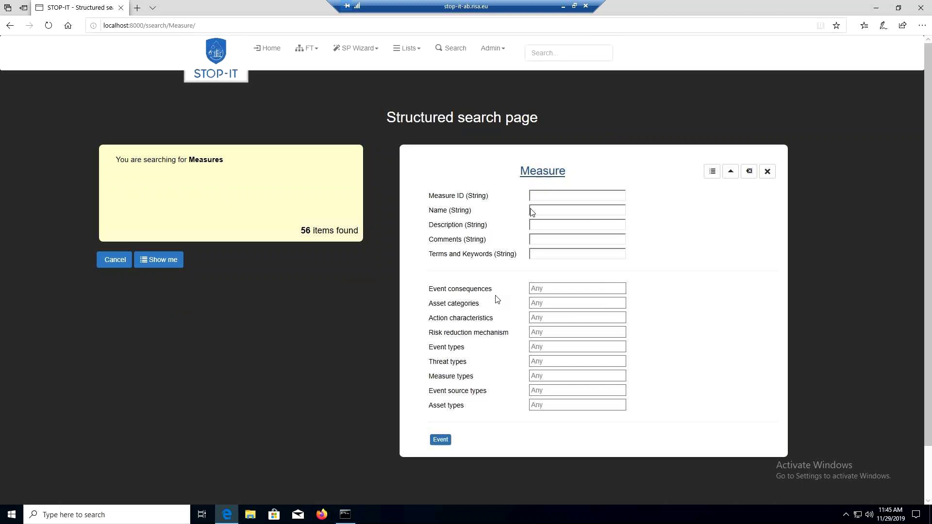
- Restrict the measure search to related events with asset type Sensor and event type Manipulation
left_click(440, 439)
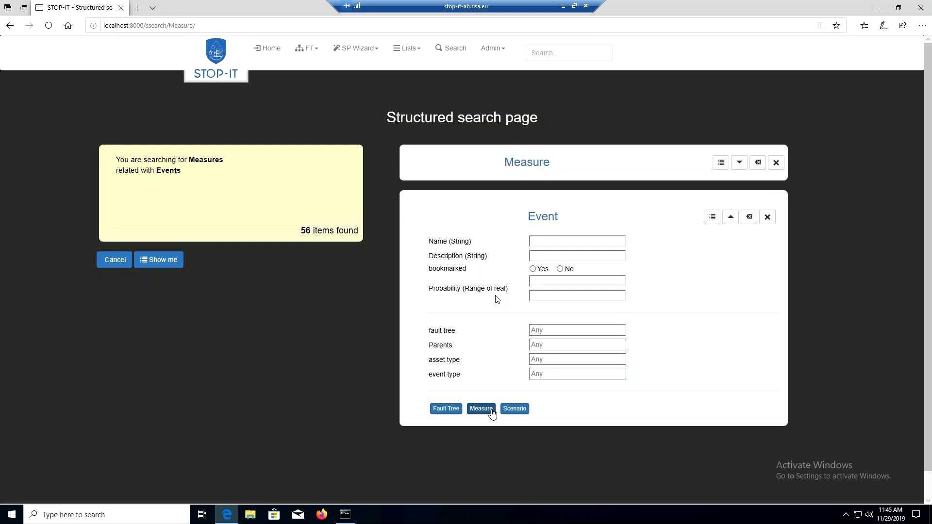
left_click(552, 364)
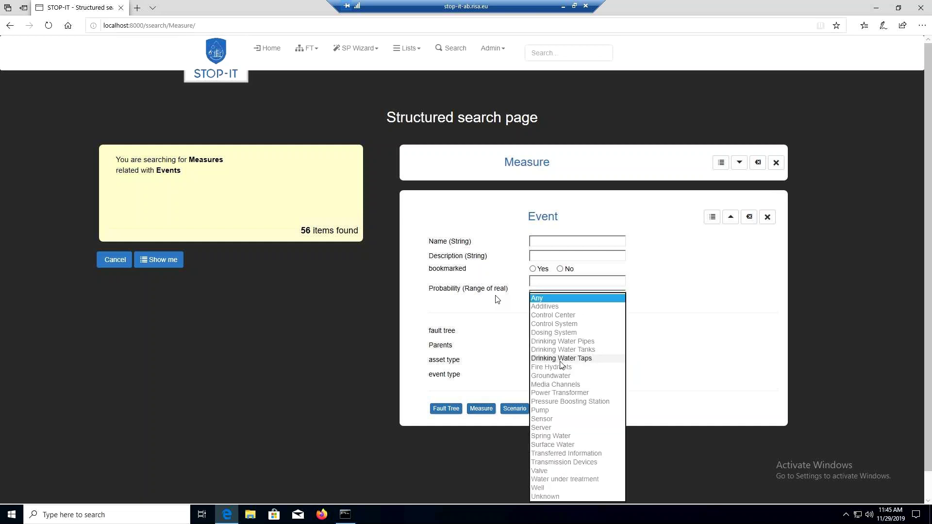
left_click(546, 420)
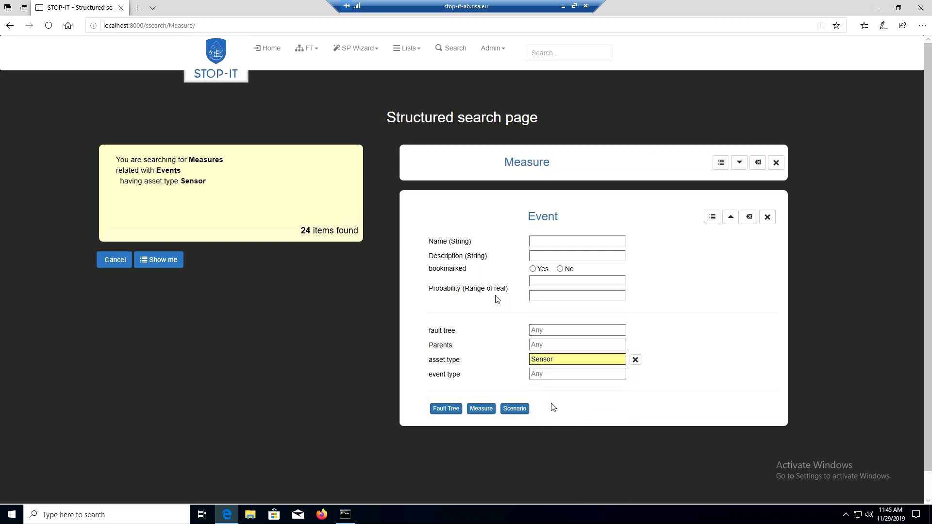
left_click(554, 375)
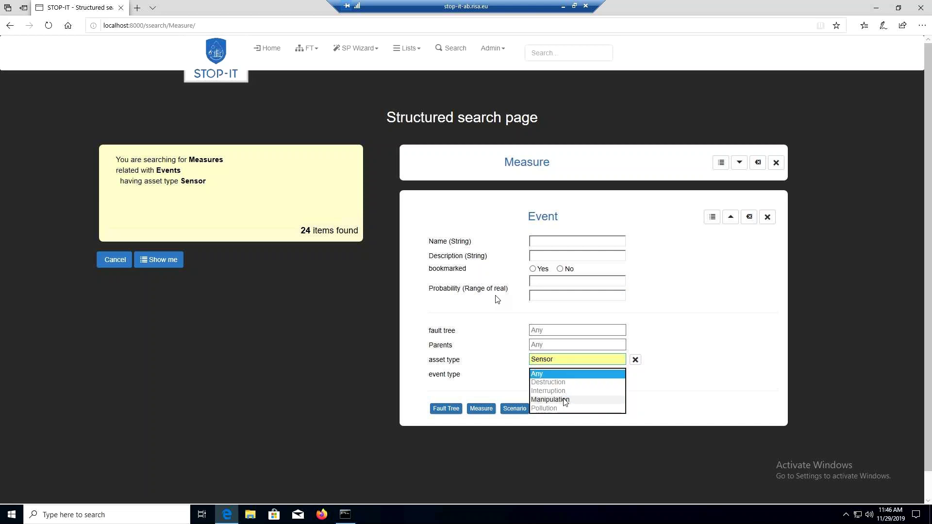
left_click(564, 400)
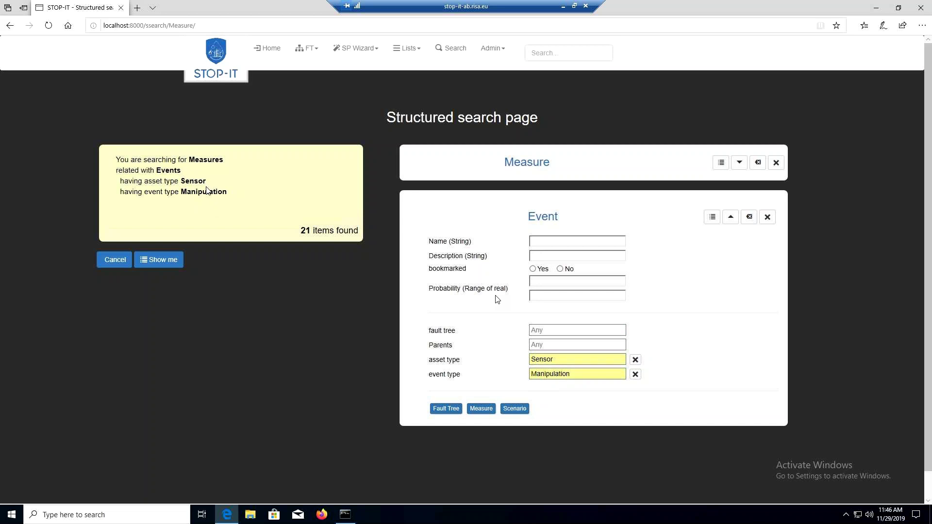
- Show the measures matching the search, browse the results, and sort them by Measure ID in descending order
left_click(165, 265)
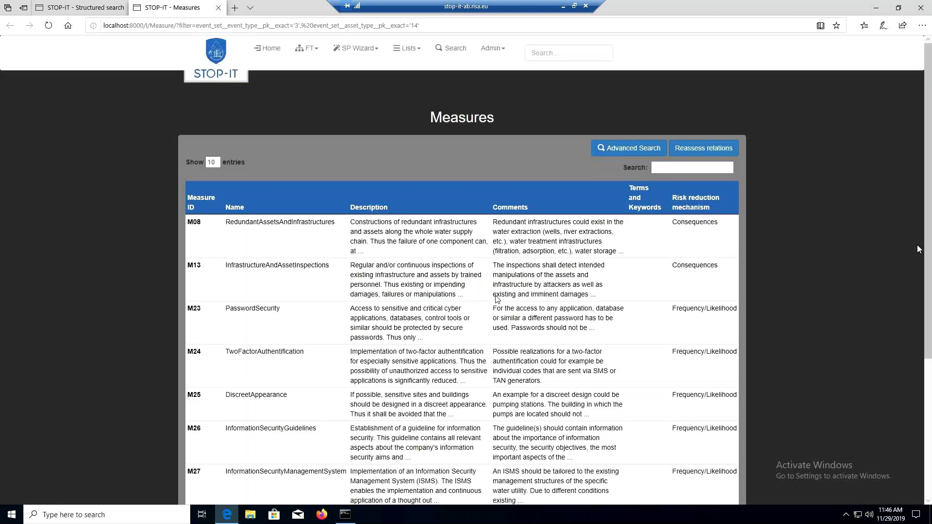
scroll(660, 299, "down", 5)
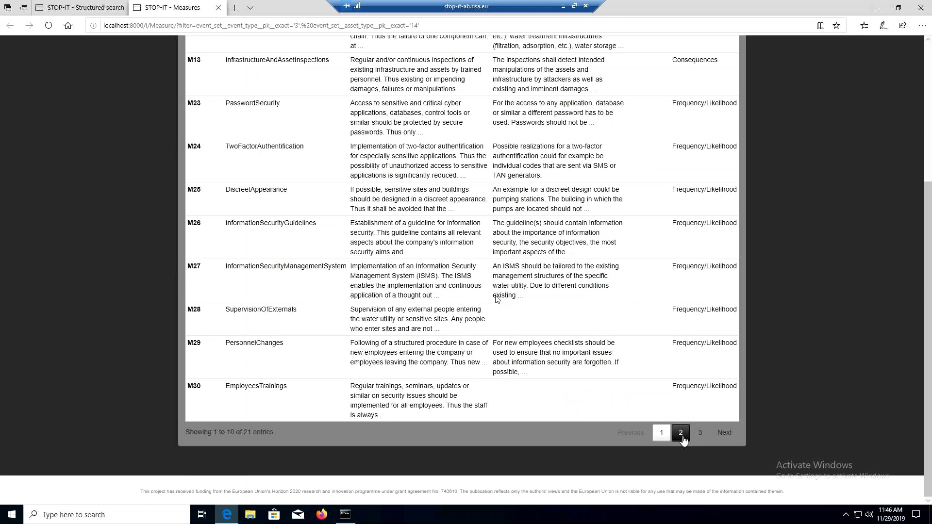
left_click(680, 432)
left_click(663, 436)
scroll(83, 310, "up", 5)
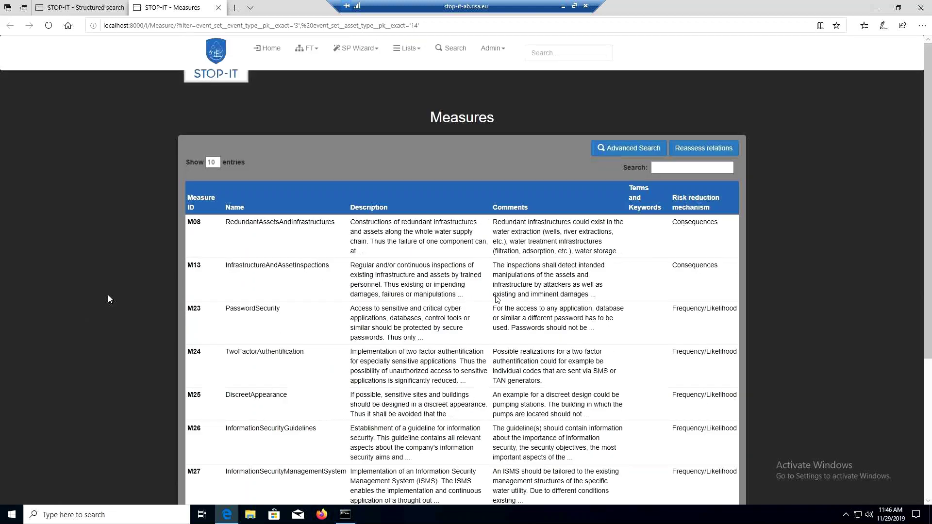
left_click(191, 204)
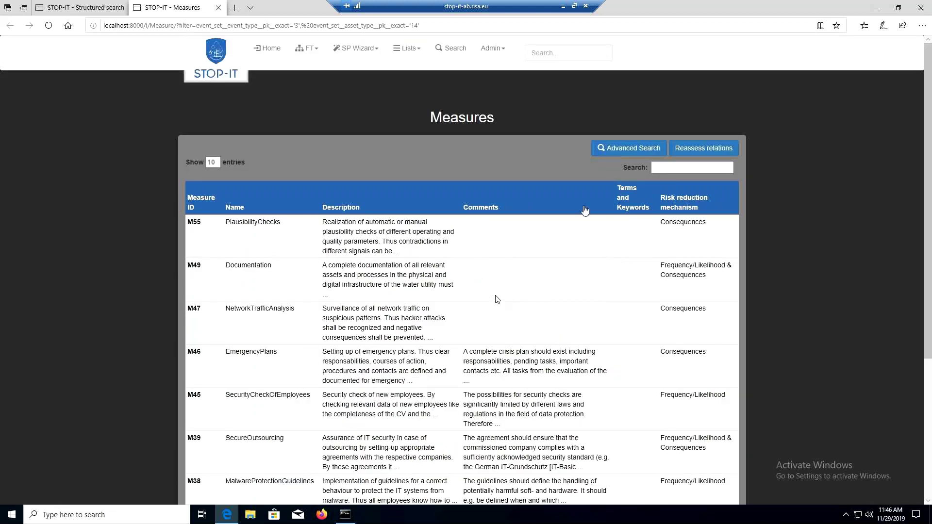
- Sort the measures by risk reduction mechanism, read the details of PlausibilityChecks, and return to the list
left_click(682, 207)
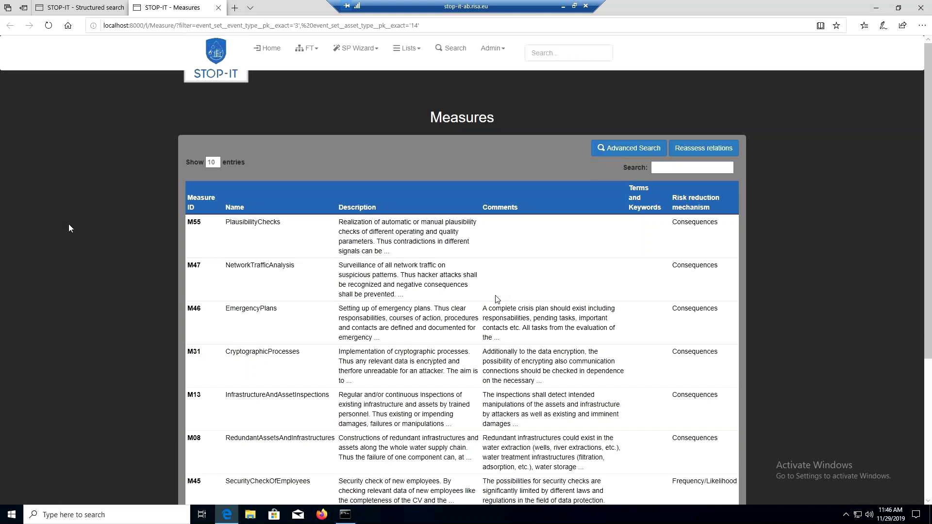
left_click(385, 246)
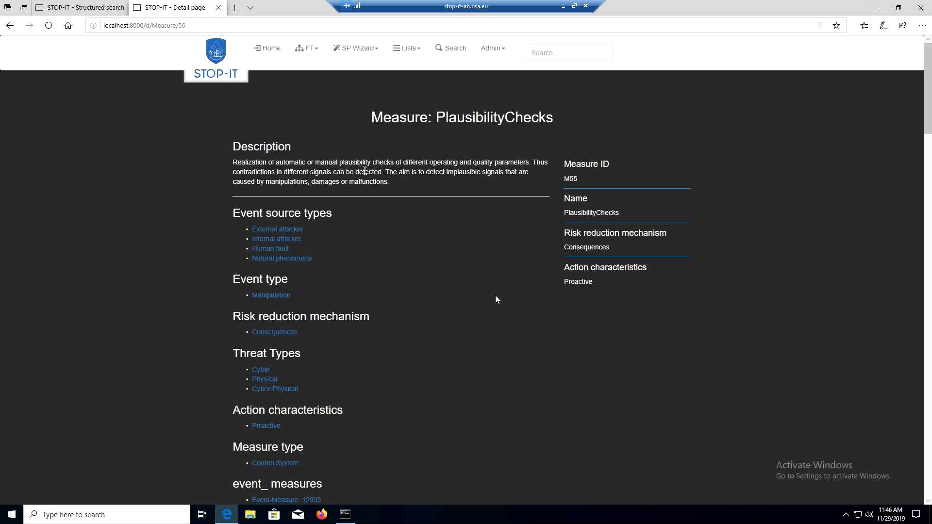
left_click(10, 26)
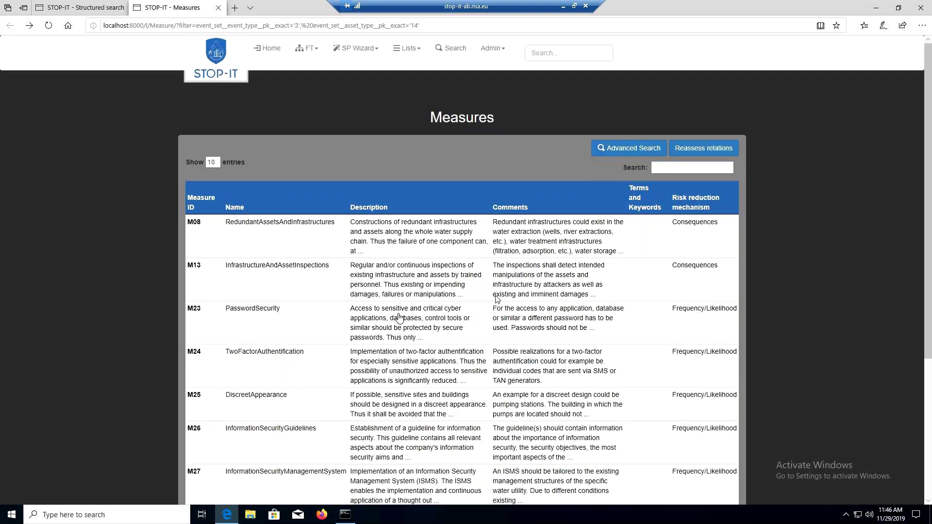
- Sort the measures again by risk reduction mechanism and open the details of CryptographicProcesses
left_click(194, 204)
left_click(685, 205)
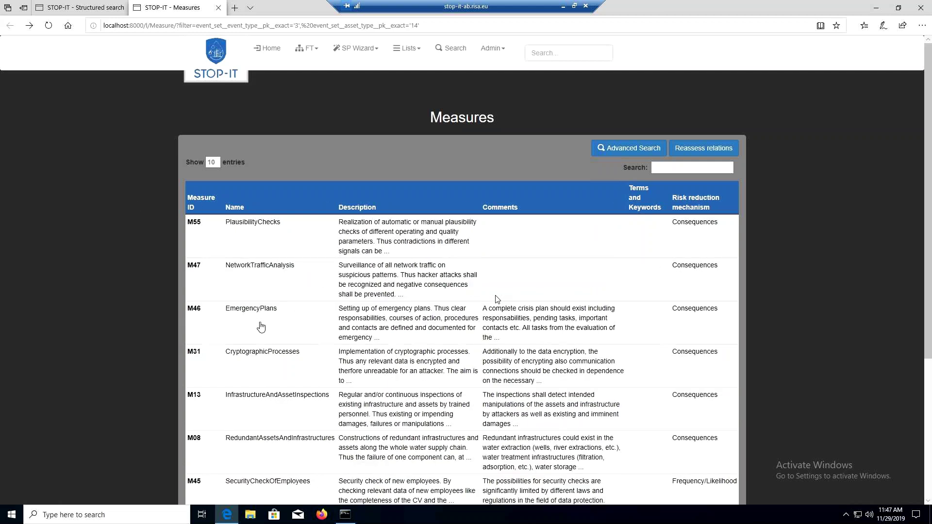
left_click(281, 358)
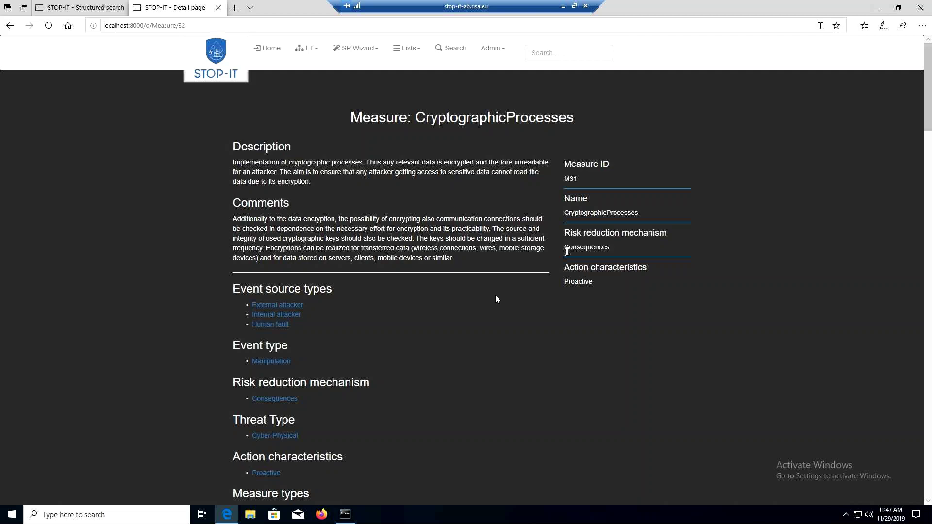
- Return to the toolkit's home page, look over its modules, and open the library of tools
left_click(224, 59)
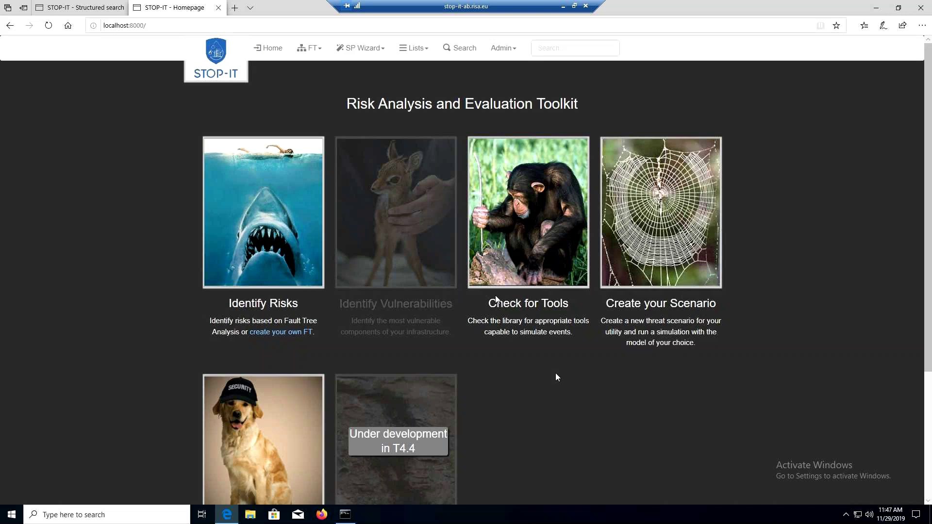
scroll(145, 323, "down", 2)
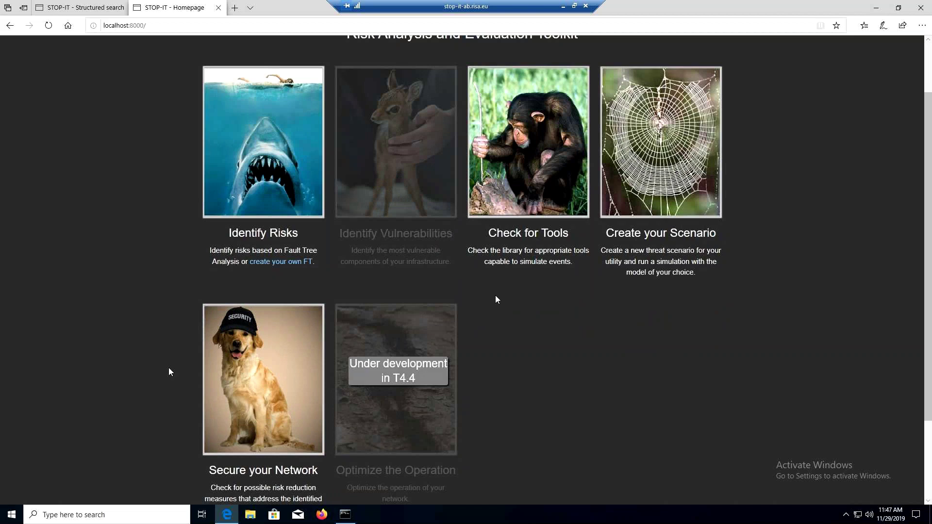
scroll(245, 377, "up", 2)
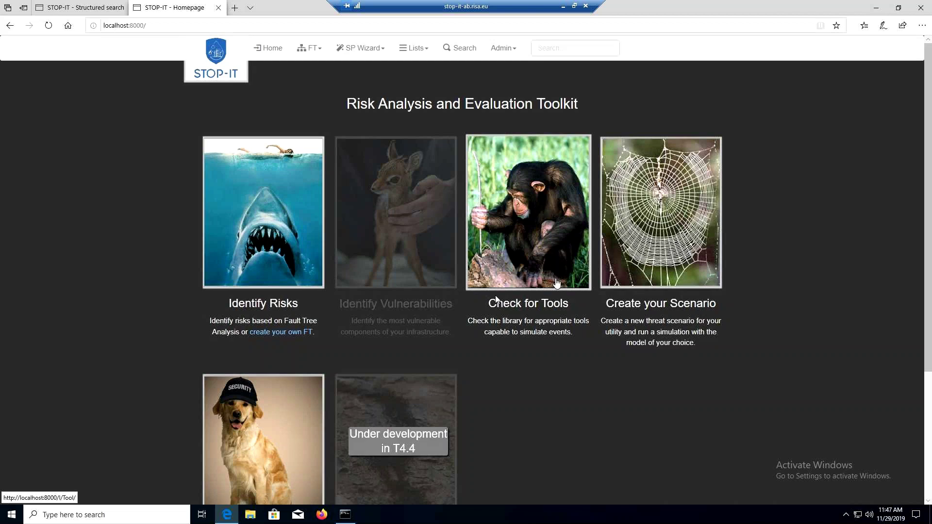
left_click(540, 241)
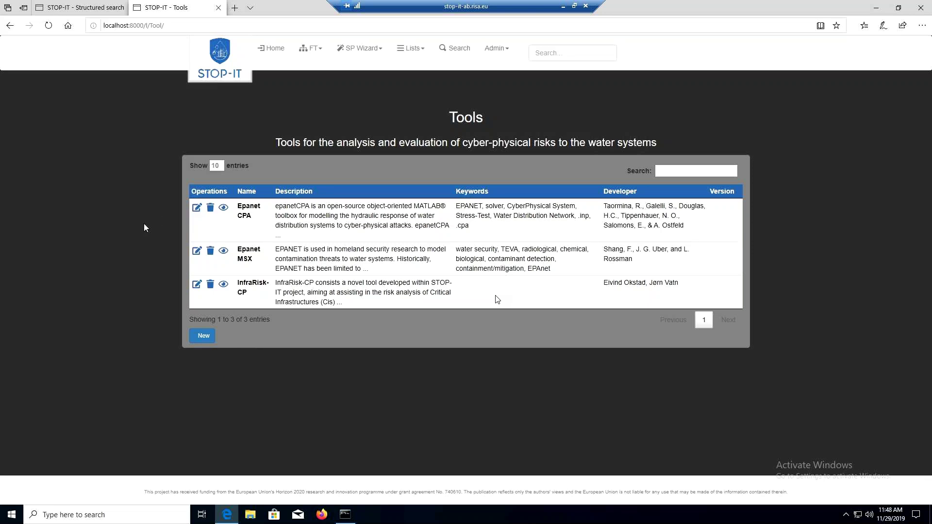
- Open the Epanet CPA tool record, examine its fields and supported capabilities, and leave it without saving
left_click(197, 208)
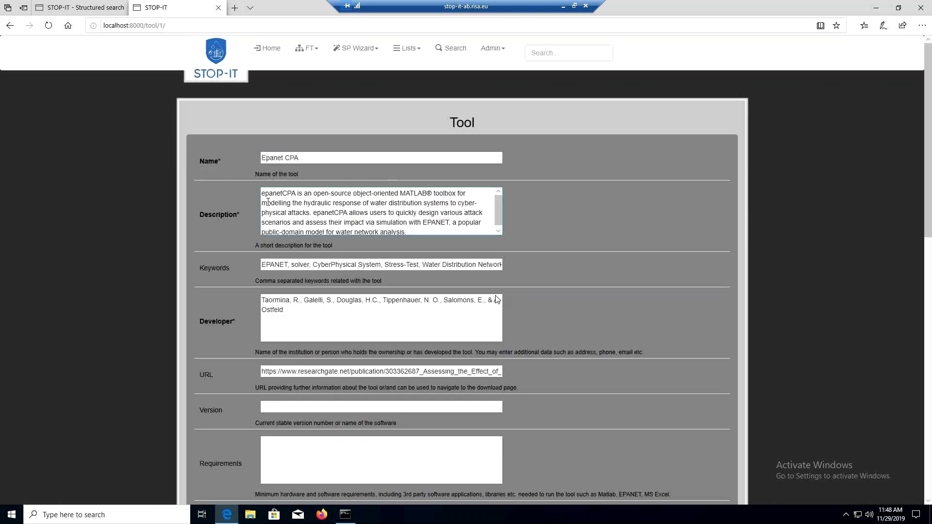
scroll(162, 270, "down", 2)
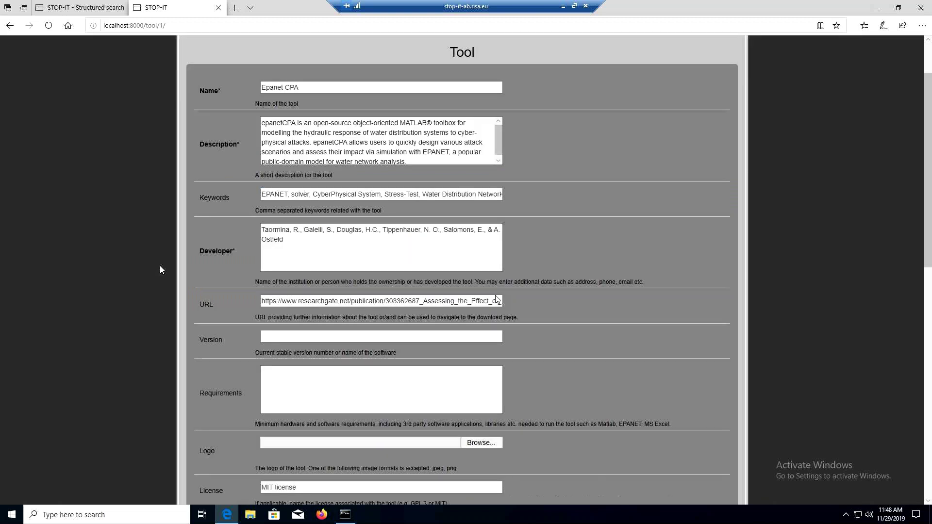
scroll(161, 270, "down", 10)
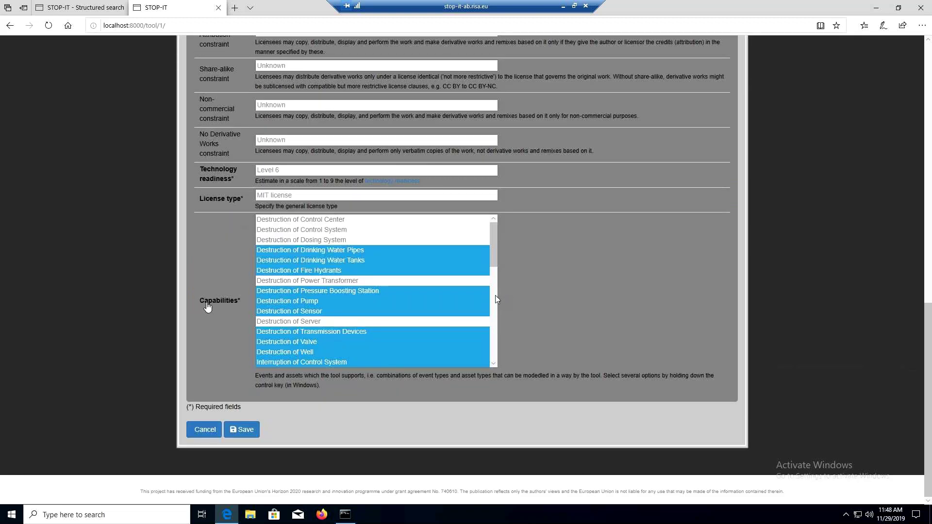
mouse_move(496, 242)
left_mouse_down()
mouse_move(491, 344)
mouse_move(492, 233)
left_mouse_up()
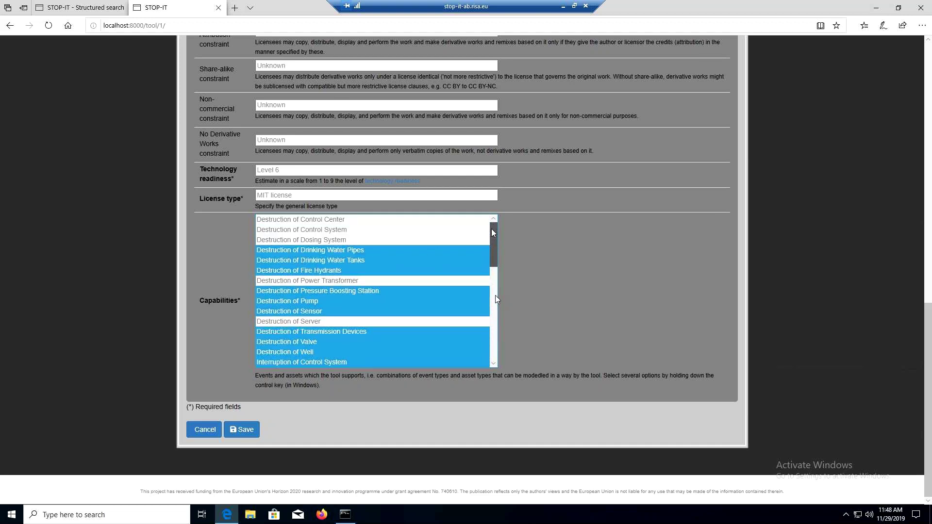
scroll(494, 243, "down", 10)
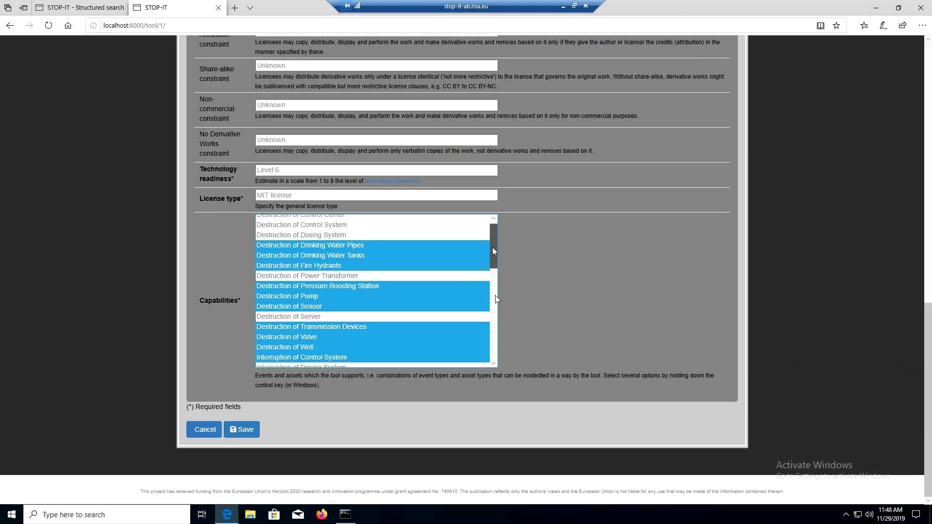
scroll(496, 301, "up", 10)
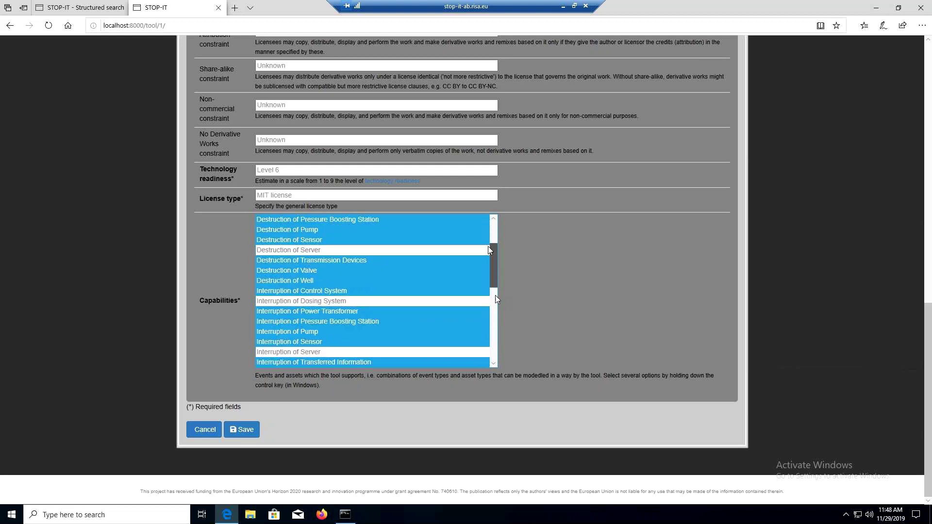
left_click(204, 429)
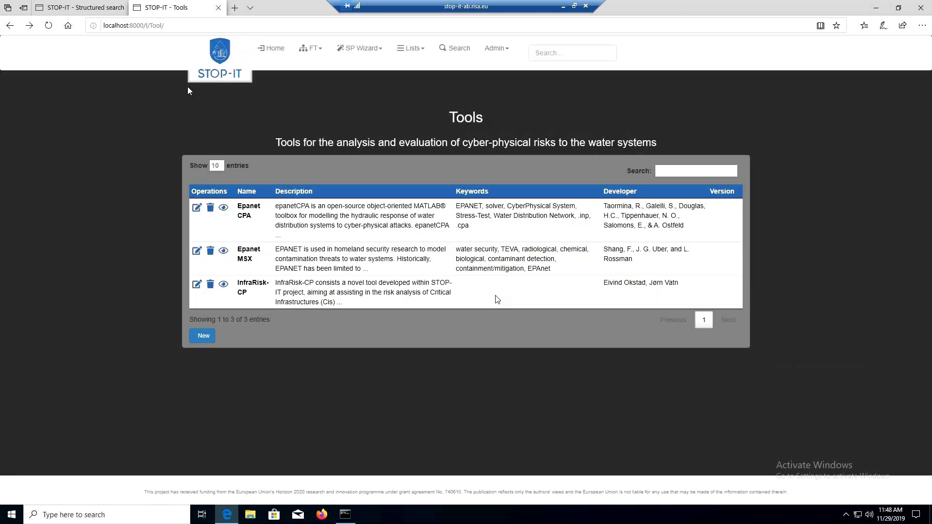
- Return to the home page, look over the toolkit modules, and close the Structured search browser tab
left_click(195, 78)
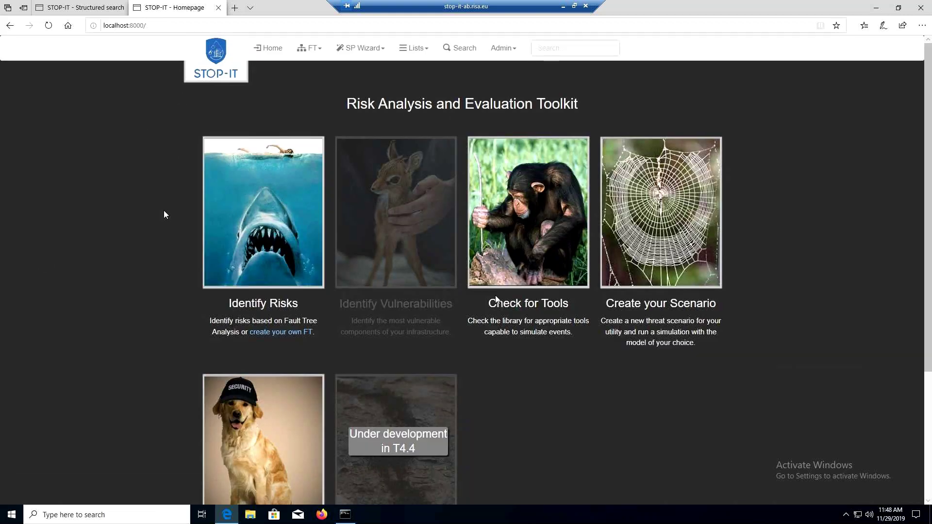
scroll(163, 211, "down", 2)
scroll(162, 214, "up", 2)
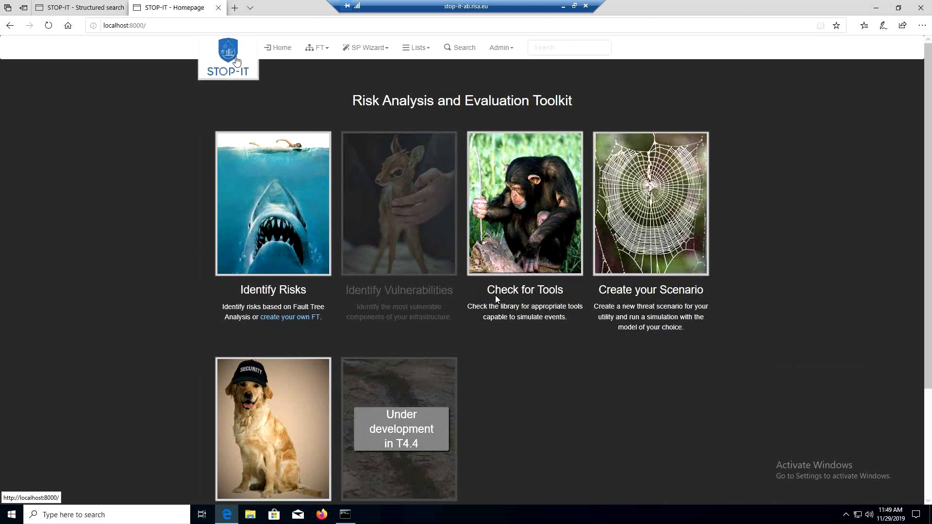
left_click(122, 7)
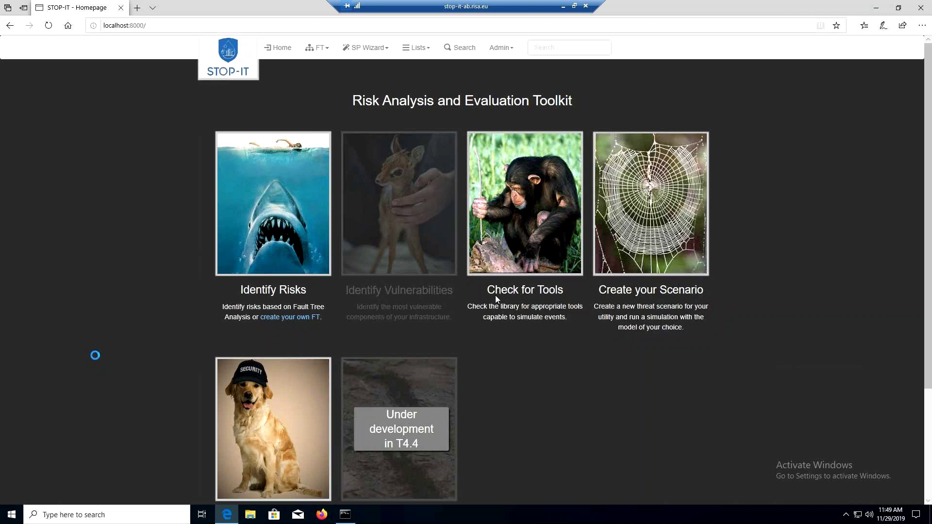
- Open the fault trees from Identify Risks, display STOP-IT Quantity FT, and check which fault trees are offered
scroll(497, 298, "down", 3)
scroll(496, 298, "up", 3)
left_click(268, 199)
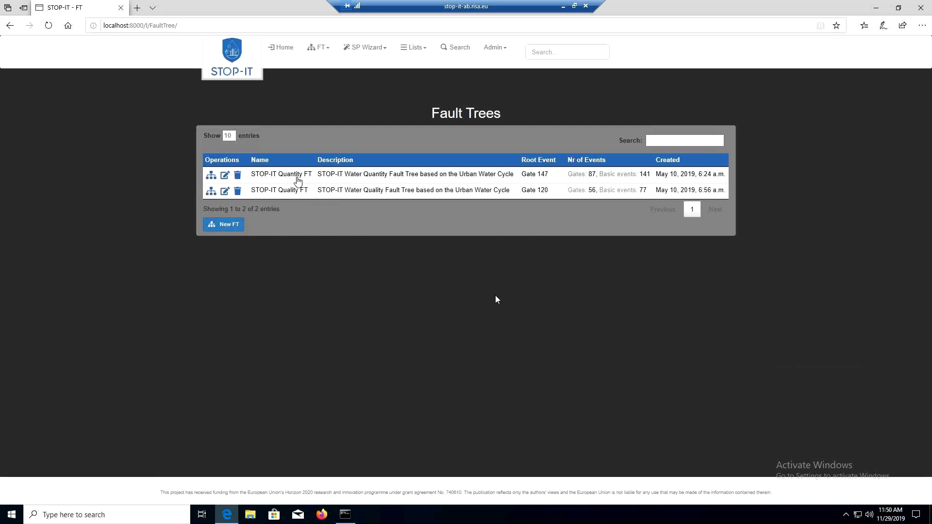
left_click(298, 180)
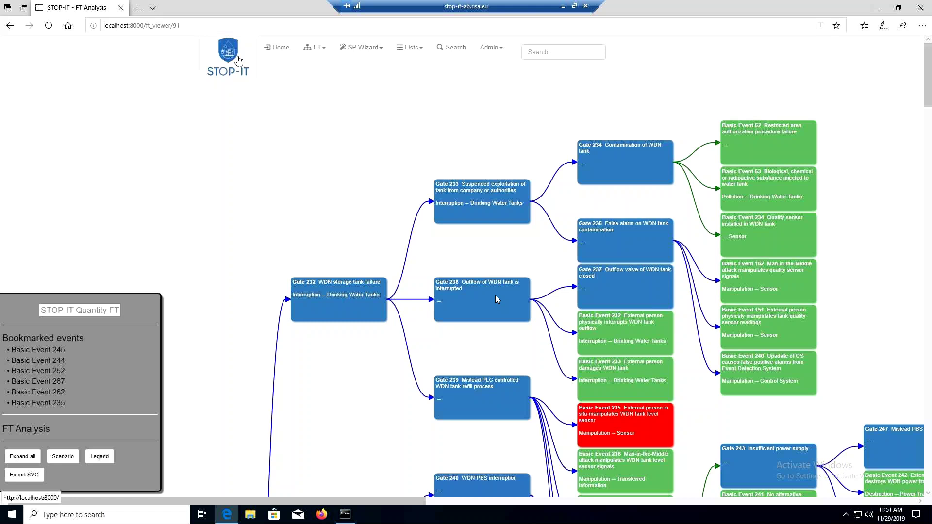
left_click(313, 48)
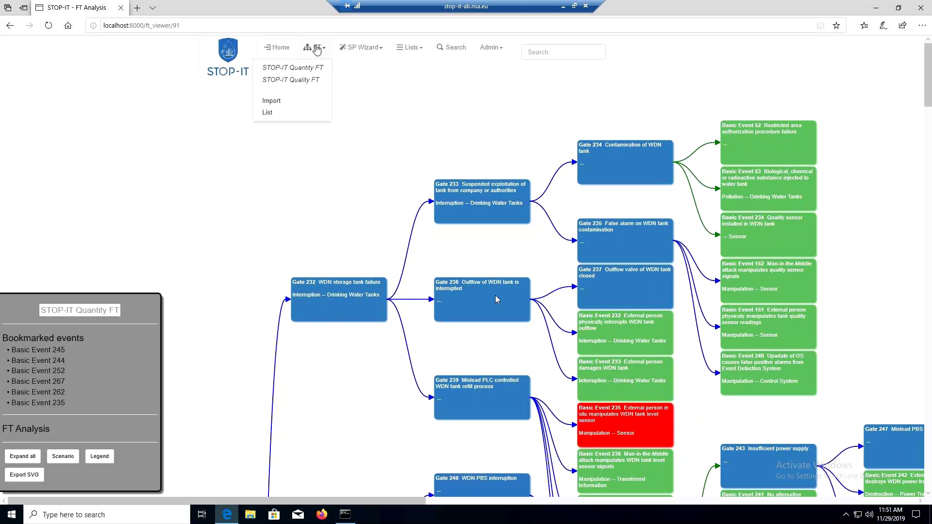
left_click(388, 130)
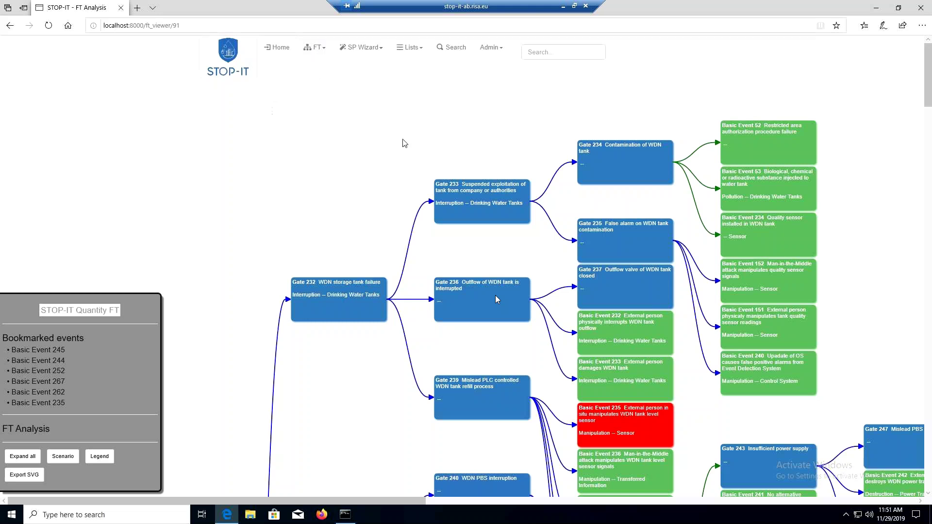
- Trace the failure paths of Basic Event 234 and Basic Event 240 through the fault tree
left_click(767, 235)
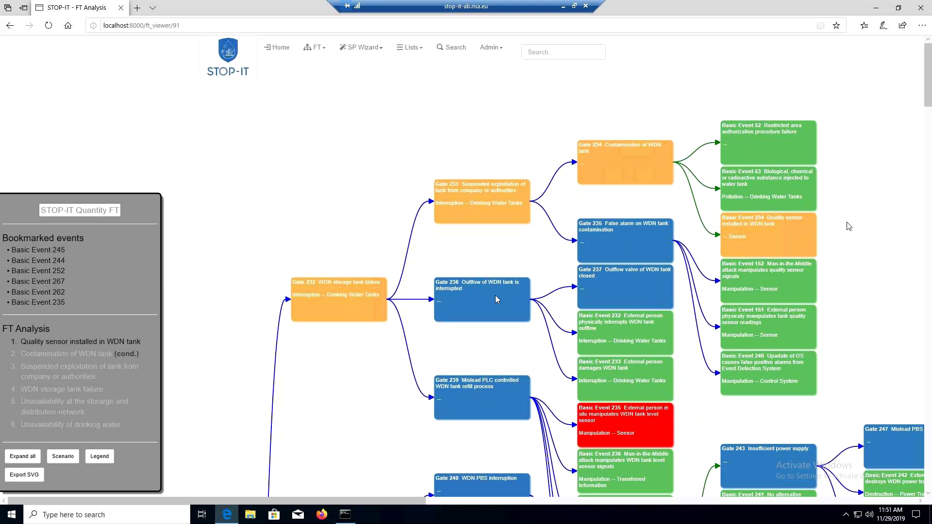
left_click(836, 369)
left_click_drag(385, 506, 459, 506)
left_click(605, 374)
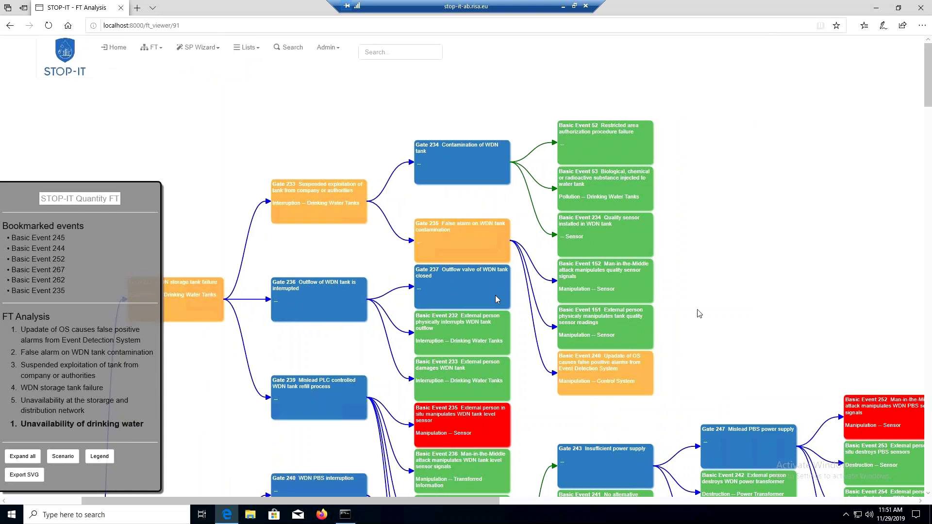
- Trace the failure paths of Gate 247, Mislead PBS power supply, and its Basic Event 255
scroll(700, 314, "down", 3)
left_click(730, 291)
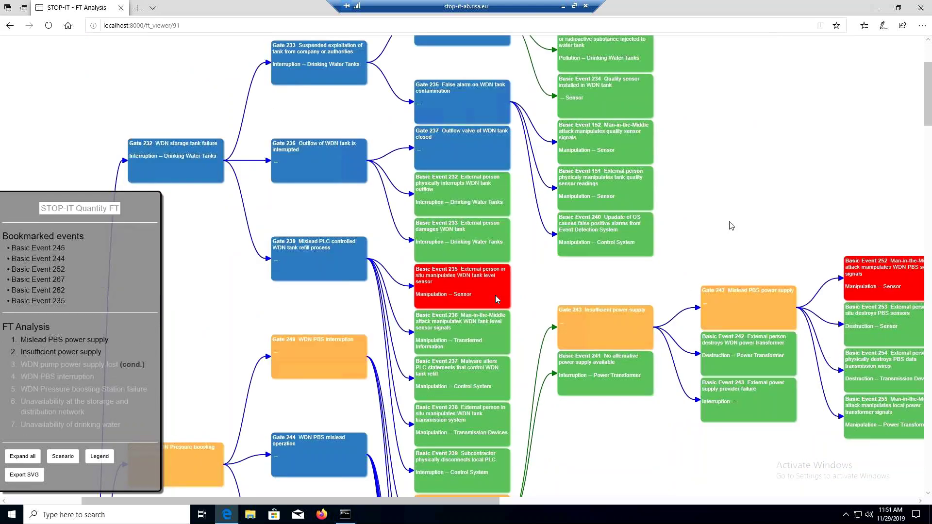
scroll(731, 226, "down", 3)
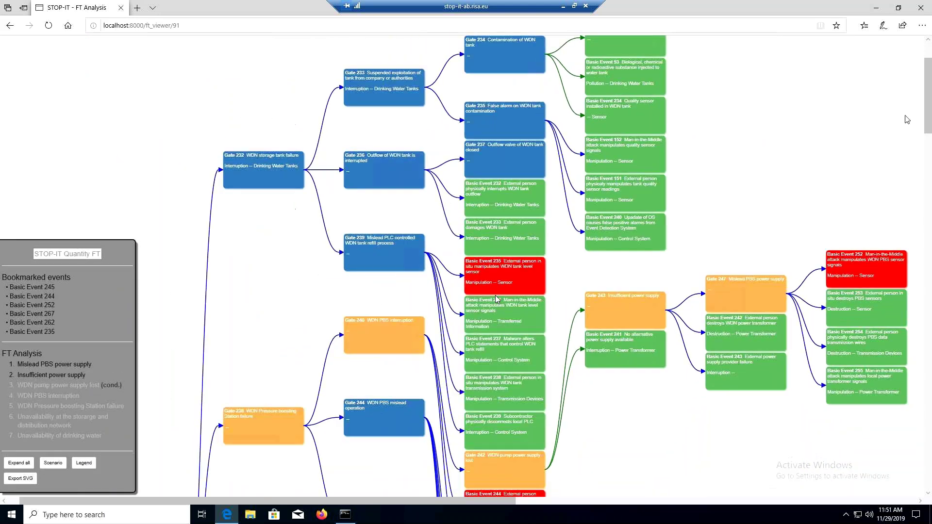
left_click_drag(930, 122, 931, 156)
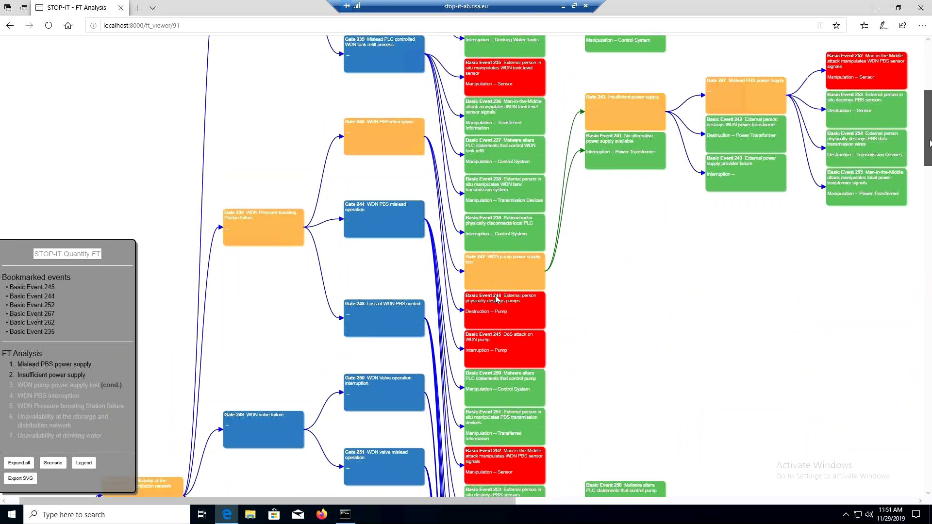
left_click(865, 181)
scroll(695, 322, "down", 3)
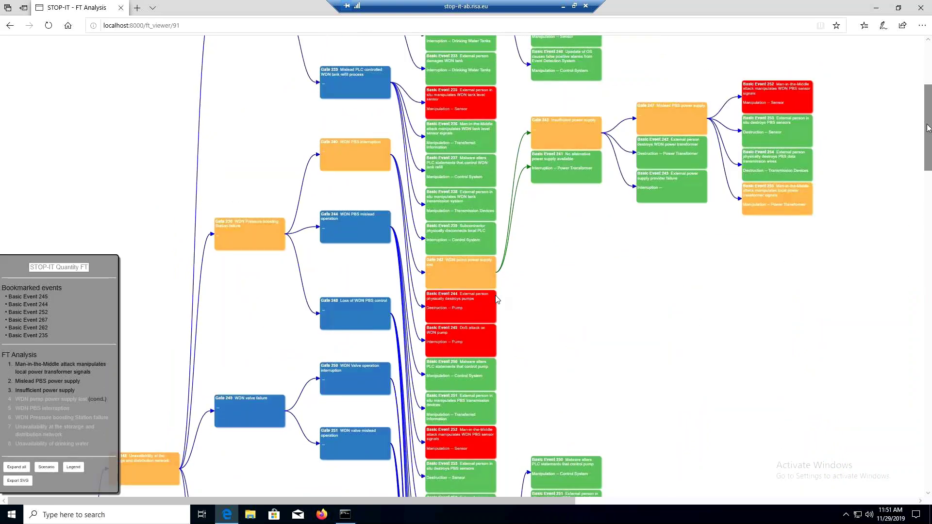
- Remove the bookmark from Basic Event 252 under the WDN pipe failure branch and bookmark it again
left_click_drag(929, 171, 929, 184)
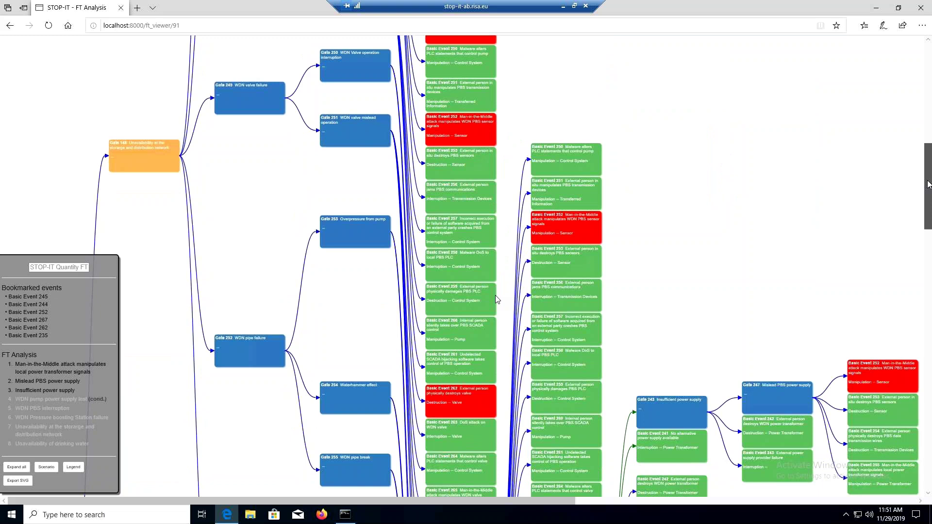
left_click_drag(929, 186, 929, 189)
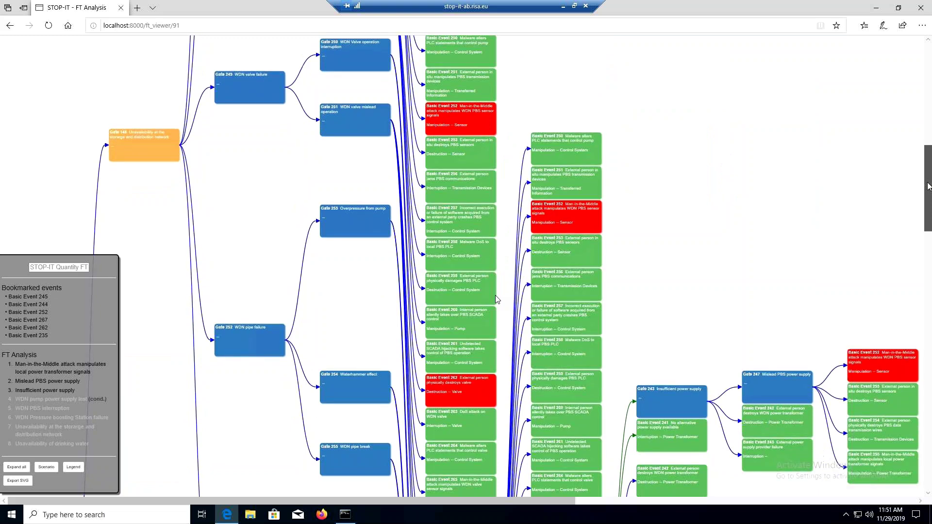
left_click(892, 376)
left_click(892, 374)
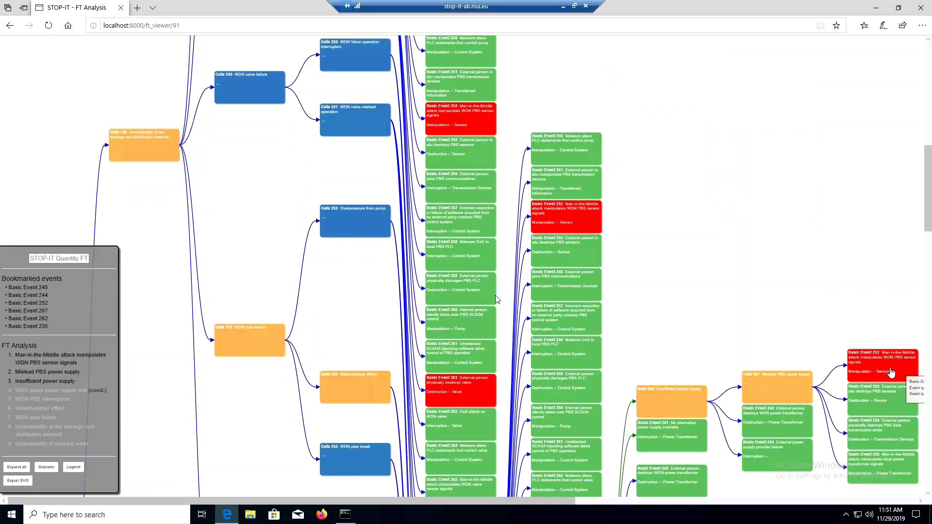
left_click(892, 373)
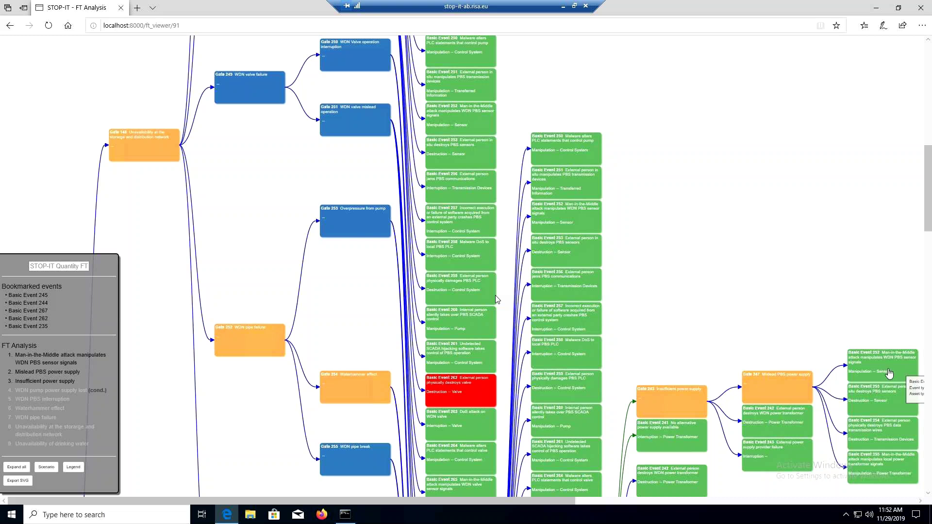
left_click(889, 371)
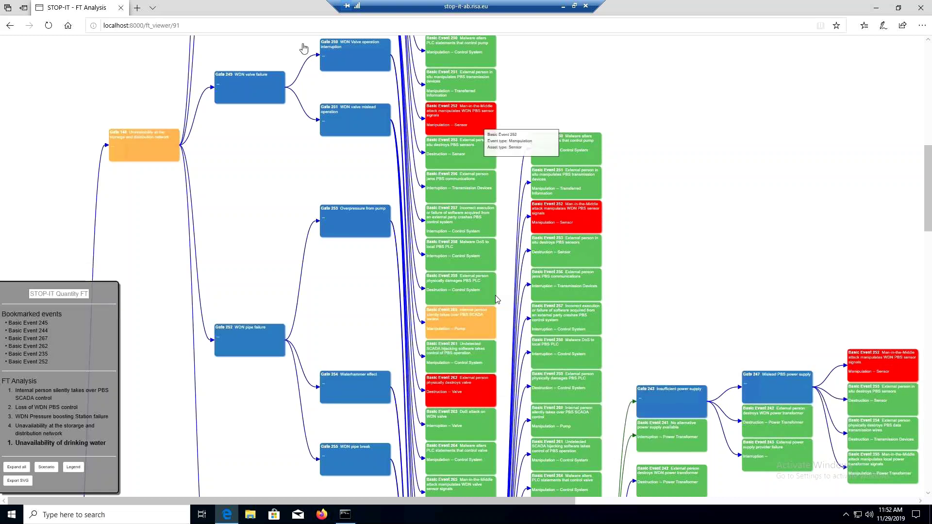
mouse_move(617, 221)
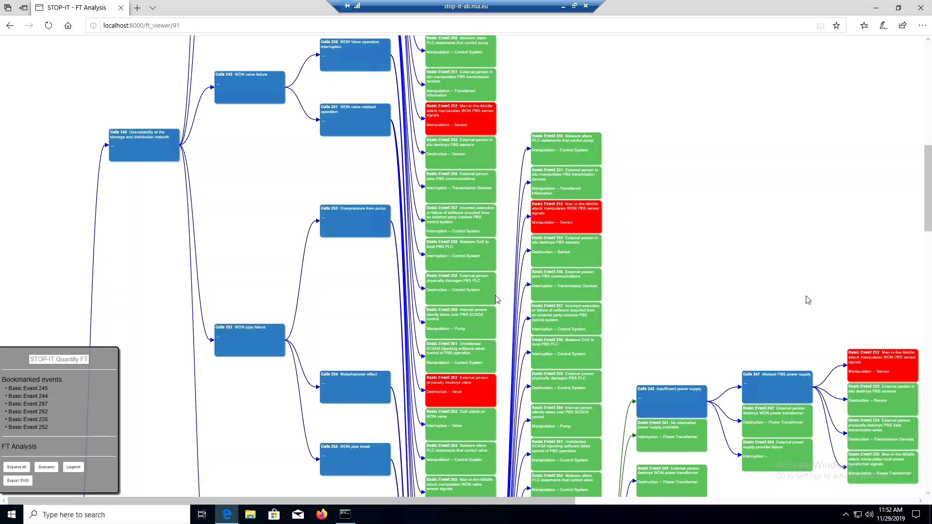
- Trace the failure path of Basic Event 252 under Mislead PBS power supply and examine the storage tank and pressure boosting station branches
mouse_move(876, 370)
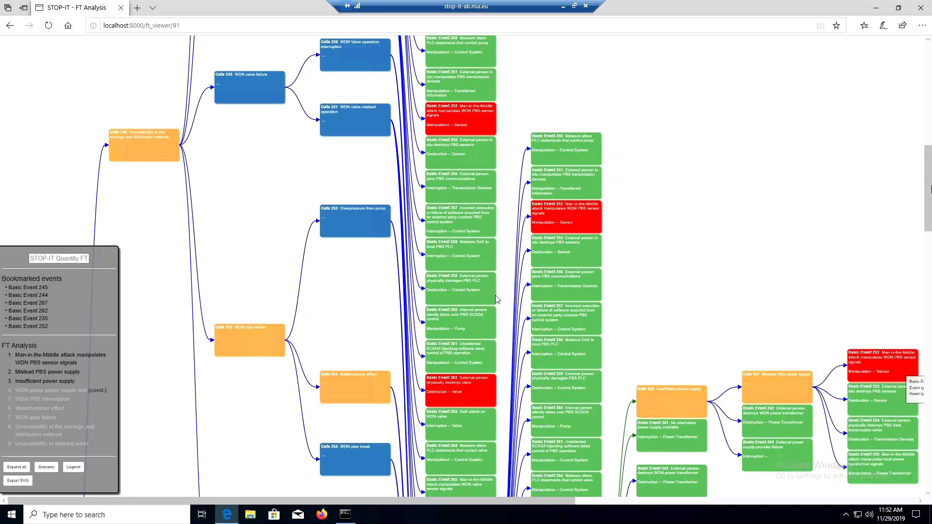
scroll(497, 300, "up", 5)
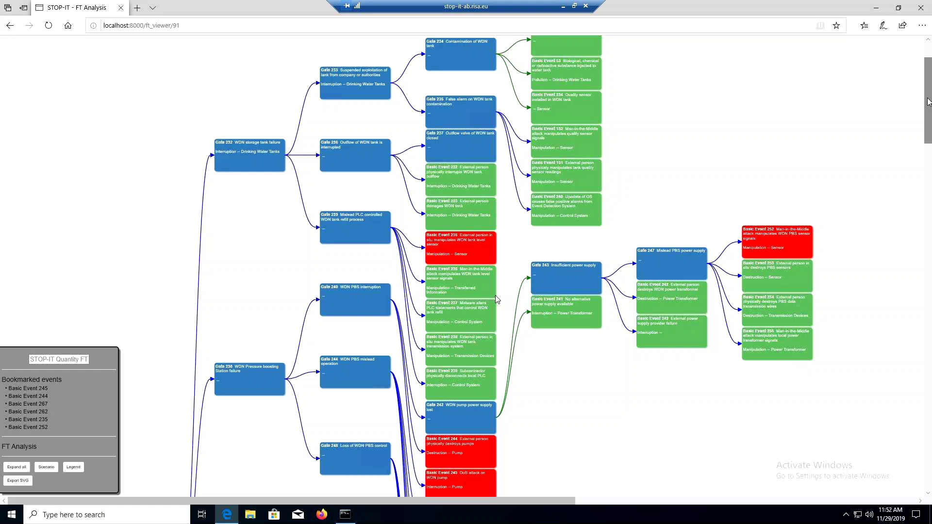
mouse_move(930, 105)
left_mouse_down()
mouse_move(930, 124)
mouse_move(930, 100)
left_mouse_up()
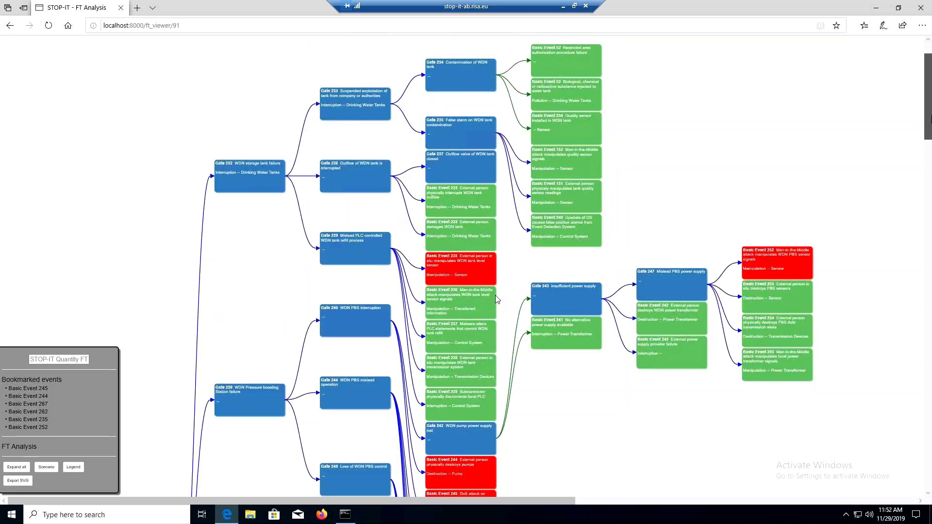
scroll(497, 300, "down", 1)
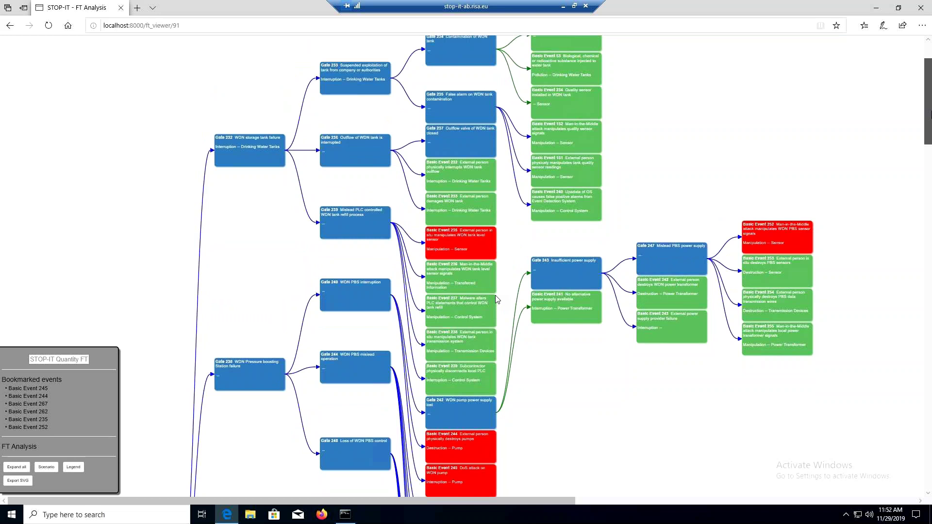
- Check which fault trees are offered and return to the toolkit homepage
scroll(497, 299, "up", 3)
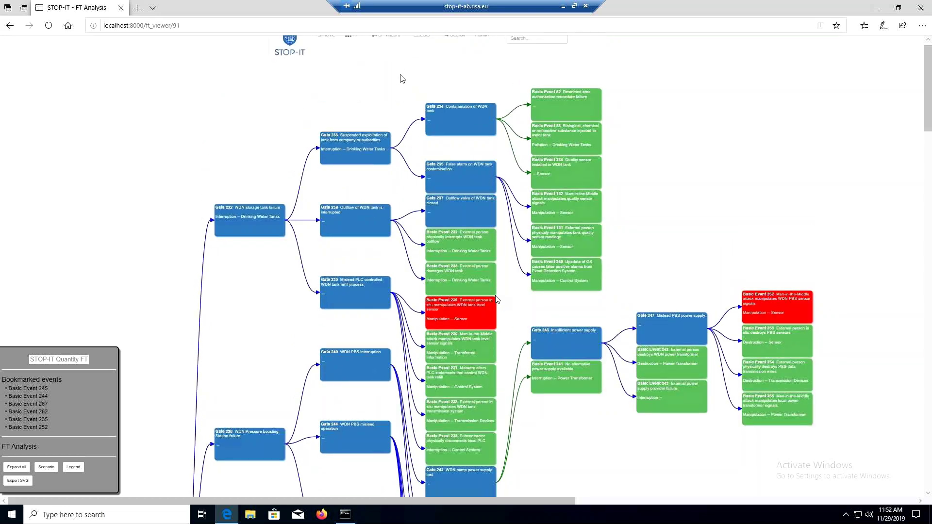
scroll(401, 90, "up", 2, "ctrl")
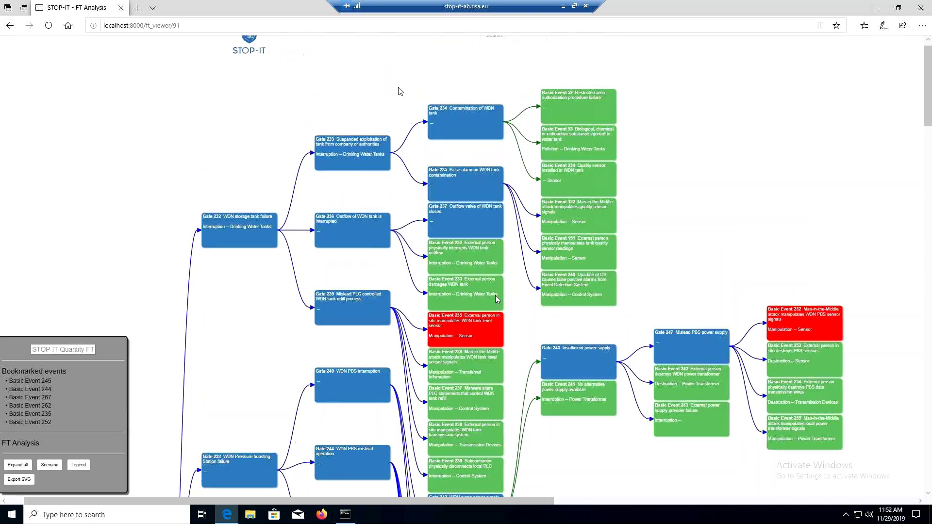
scroll(400, 93, "up", 1)
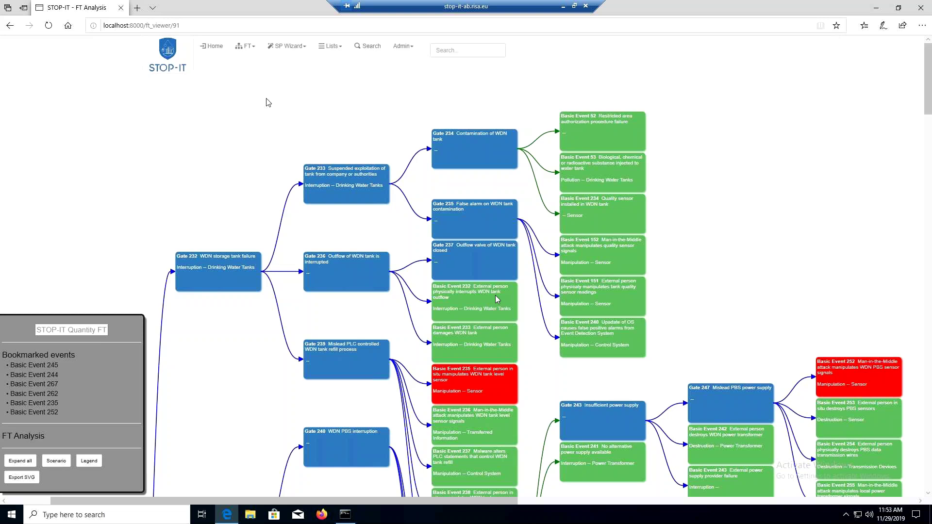
left_click(250, 47)
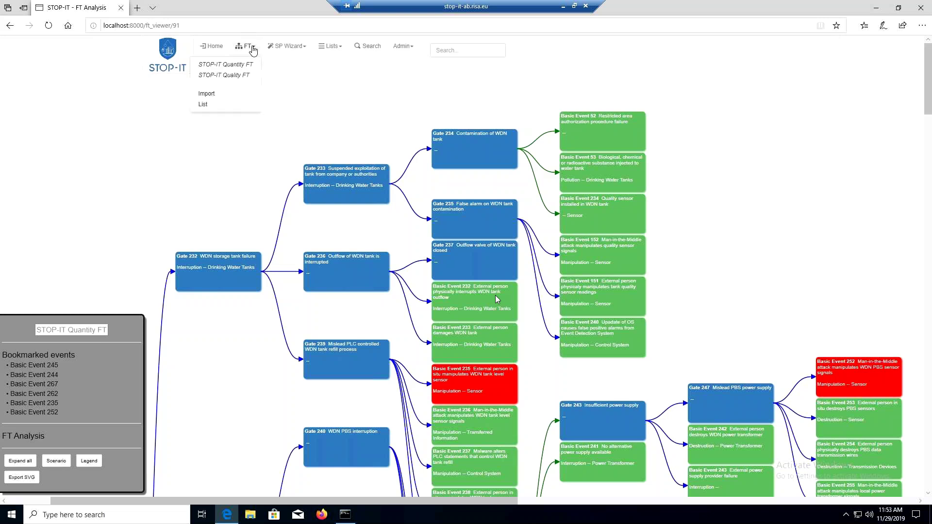
left_click(173, 58)
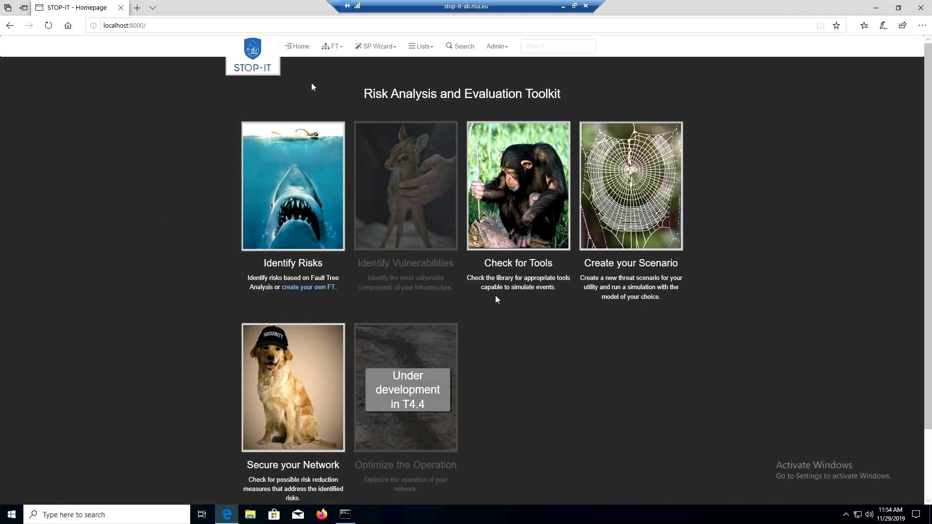
- Create and save a new Epanet CPA scenario named Test_Scenario2 with C-Town BAS as its base scenario
left_click(387, 49)
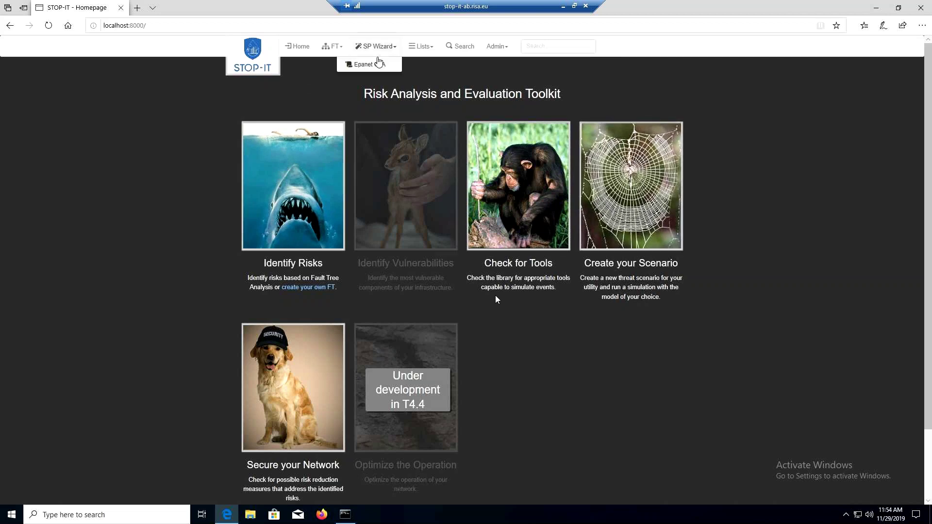
left_click(366, 63)
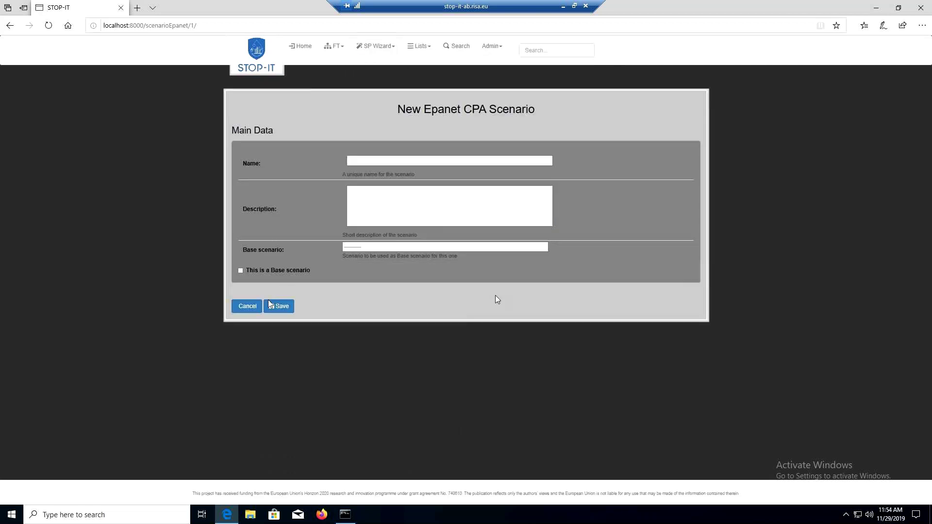
left_click(394, 157)
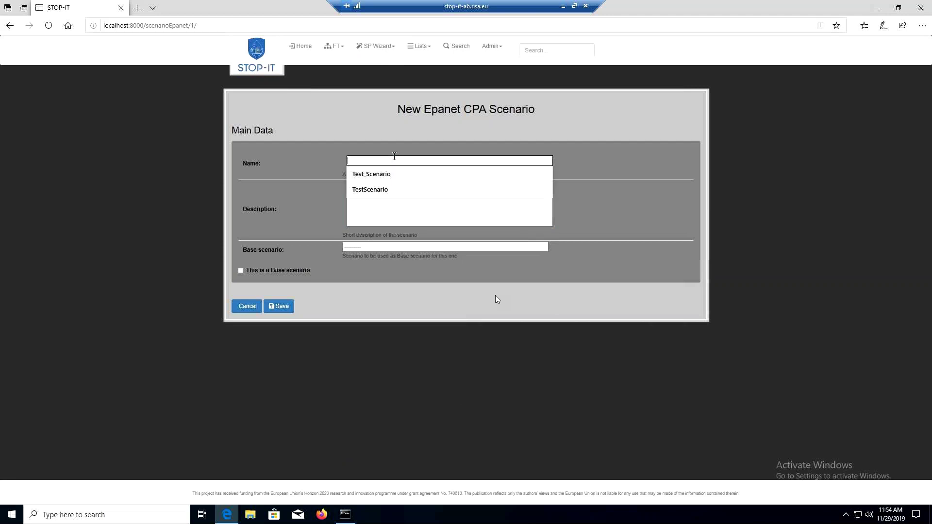
left_click(401, 173)
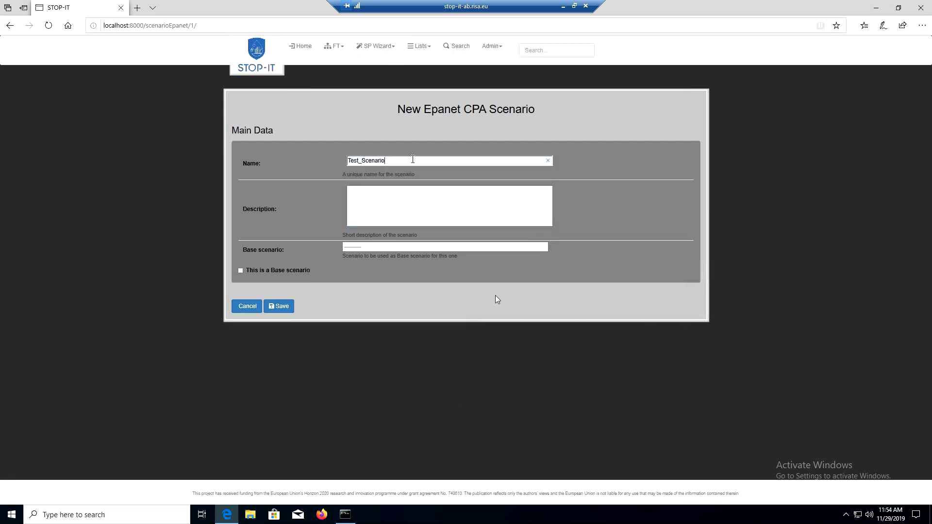
type("2")
left_click(413, 247)
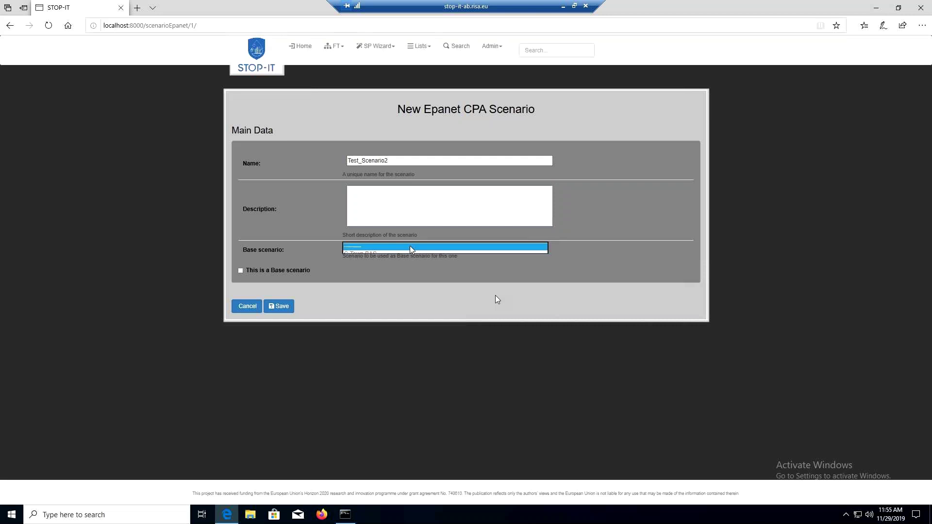
left_click(379, 258)
left_click(279, 306)
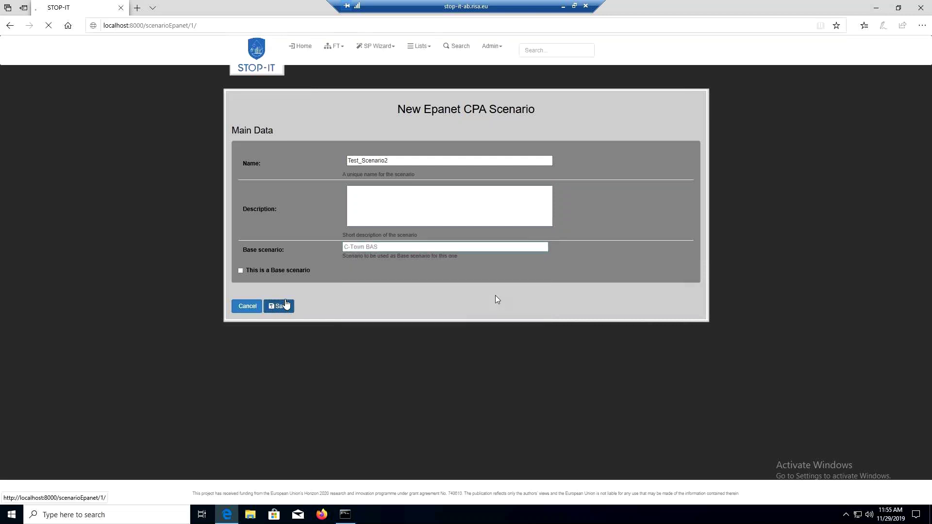
- Start adding an event to Test_Scenario2 and filter the event list by the Destruction event type
left_click(257, 377)
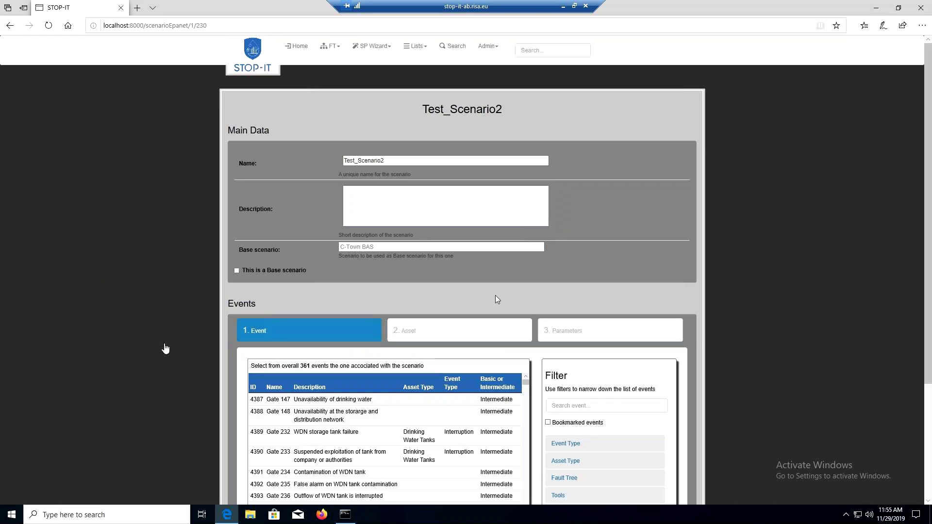
scroll(165, 349, "down", 3)
left_click(578, 267)
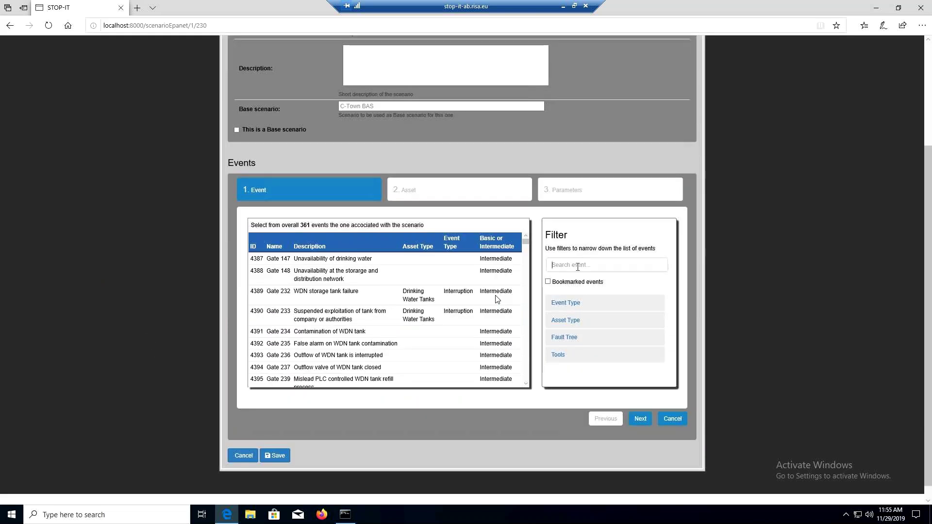
left_click(578, 304)
left_click(578, 304)
left_click(578, 307)
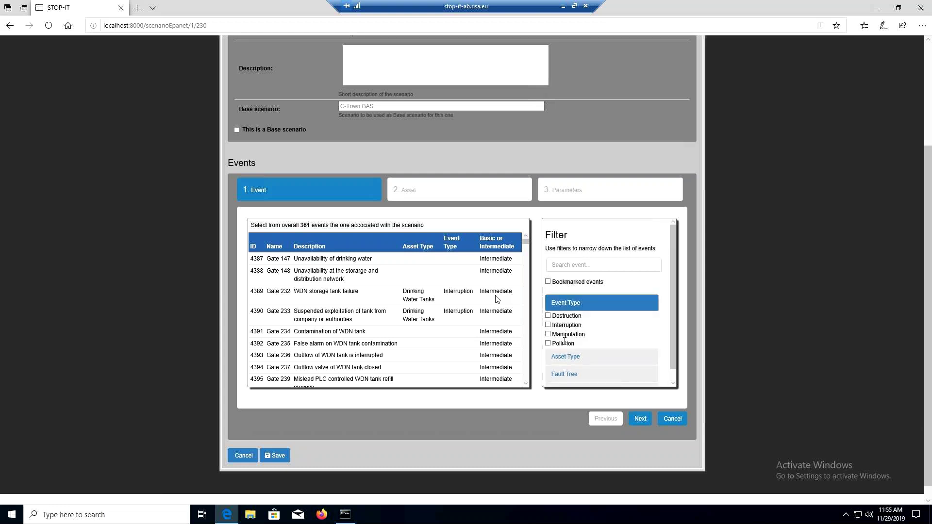
left_click(549, 316)
- Narrow the event list further to the Valve asset type and collapse the asset type filter
left_click(565, 322)
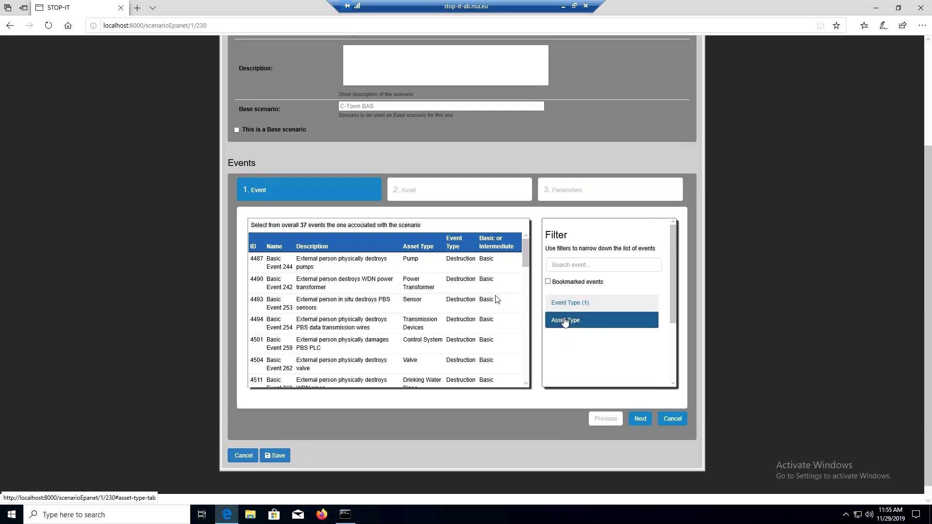
scroll(583, 330, "down", 1)
scroll(583, 330, "down", 3)
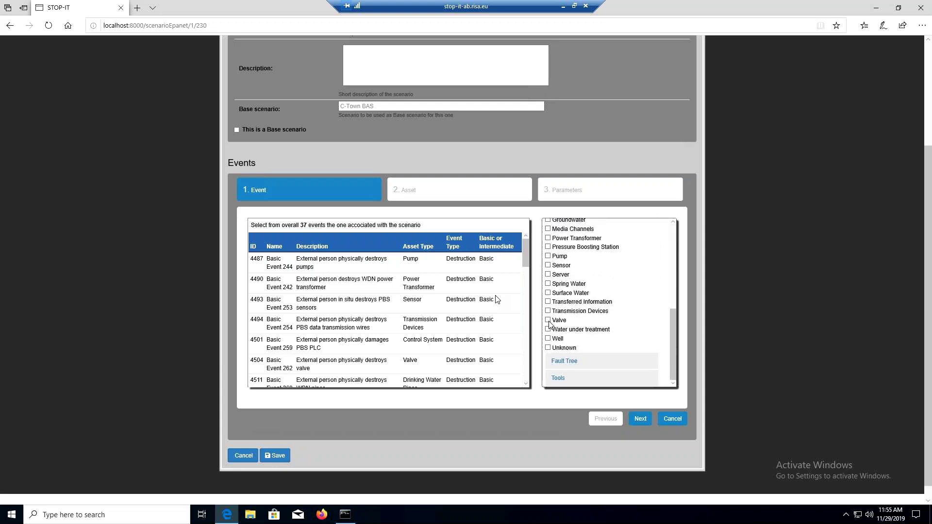
left_click(549, 320)
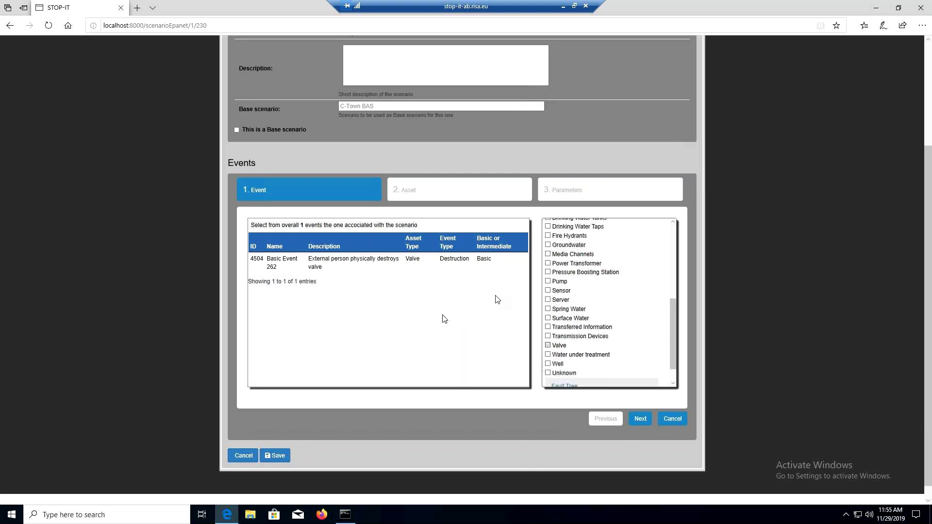
scroll(575, 279, "up", 3)
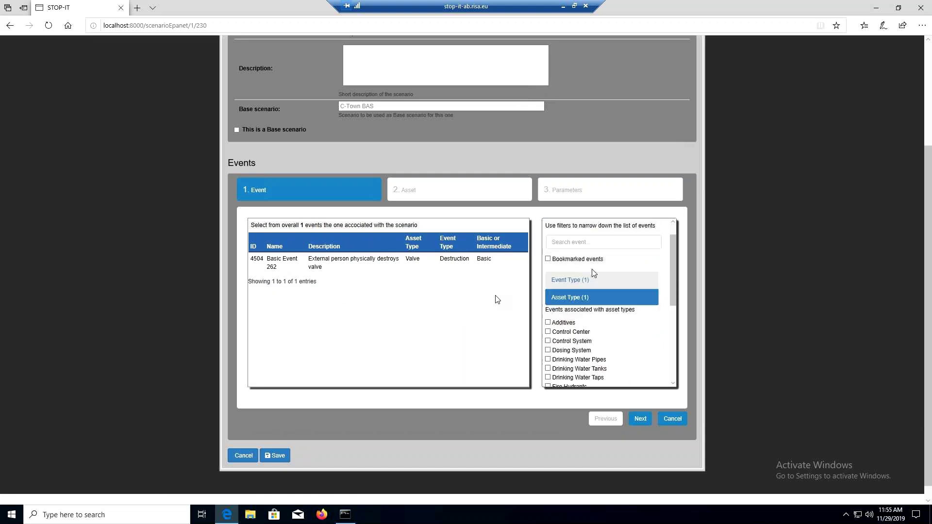
left_click(596, 297)
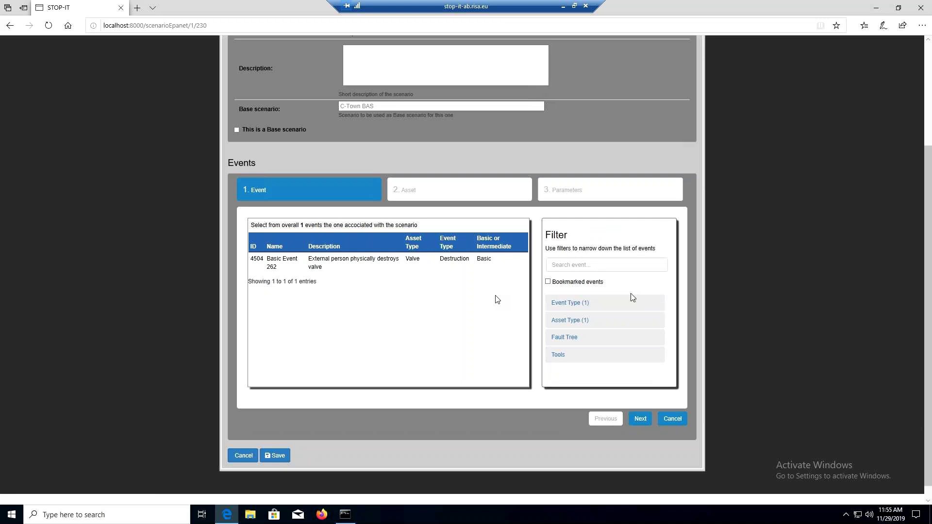
- Cancel adding the event to Test_Scenario2 and return to the toolkit homepage
left_click(673, 423)
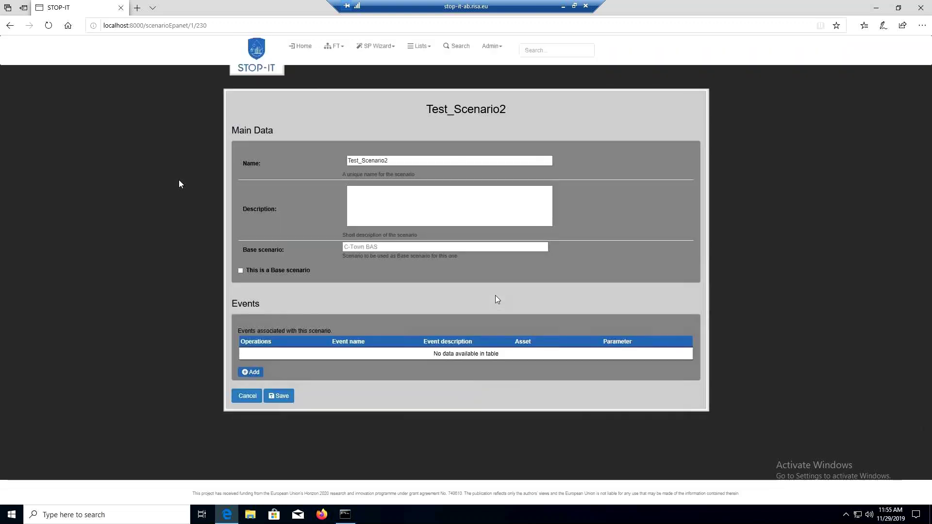
left_click(252, 61)
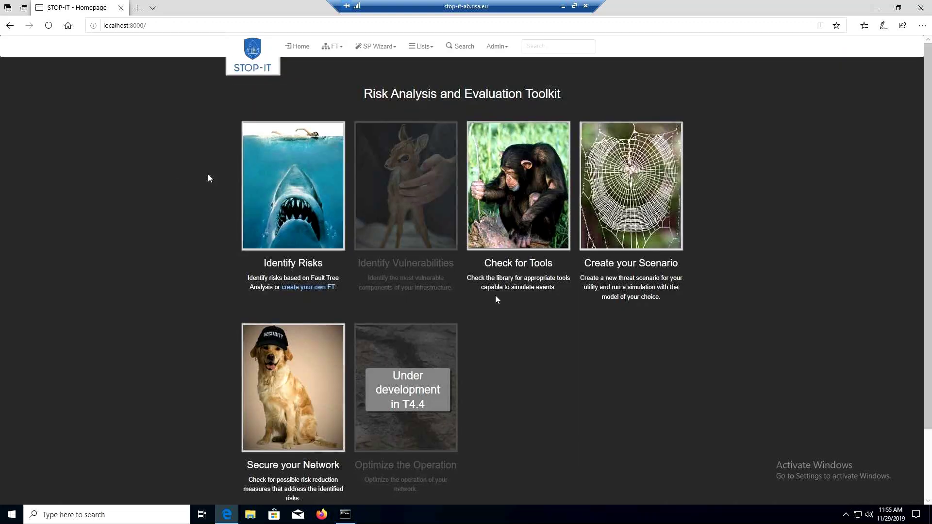